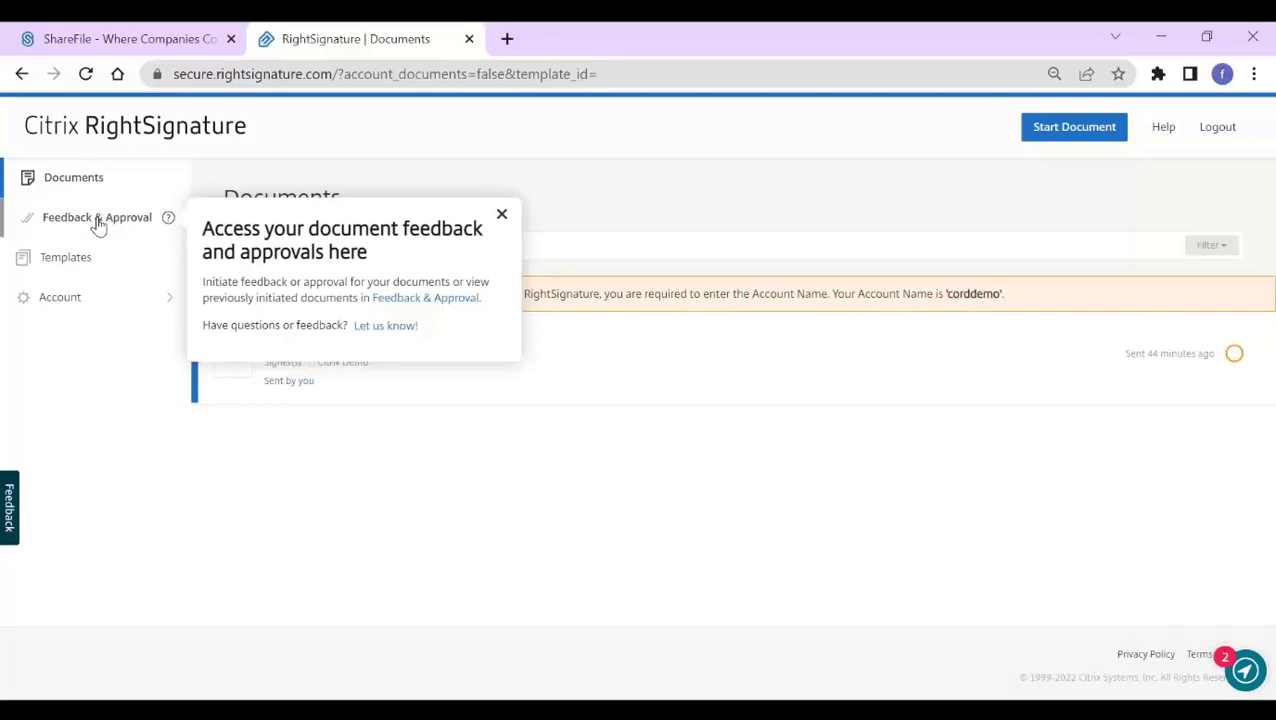
Start a new document for approval, then clear the workflow type and select Get Approval again.
{"action": "left_click", "coordinate": [1076, 128]}
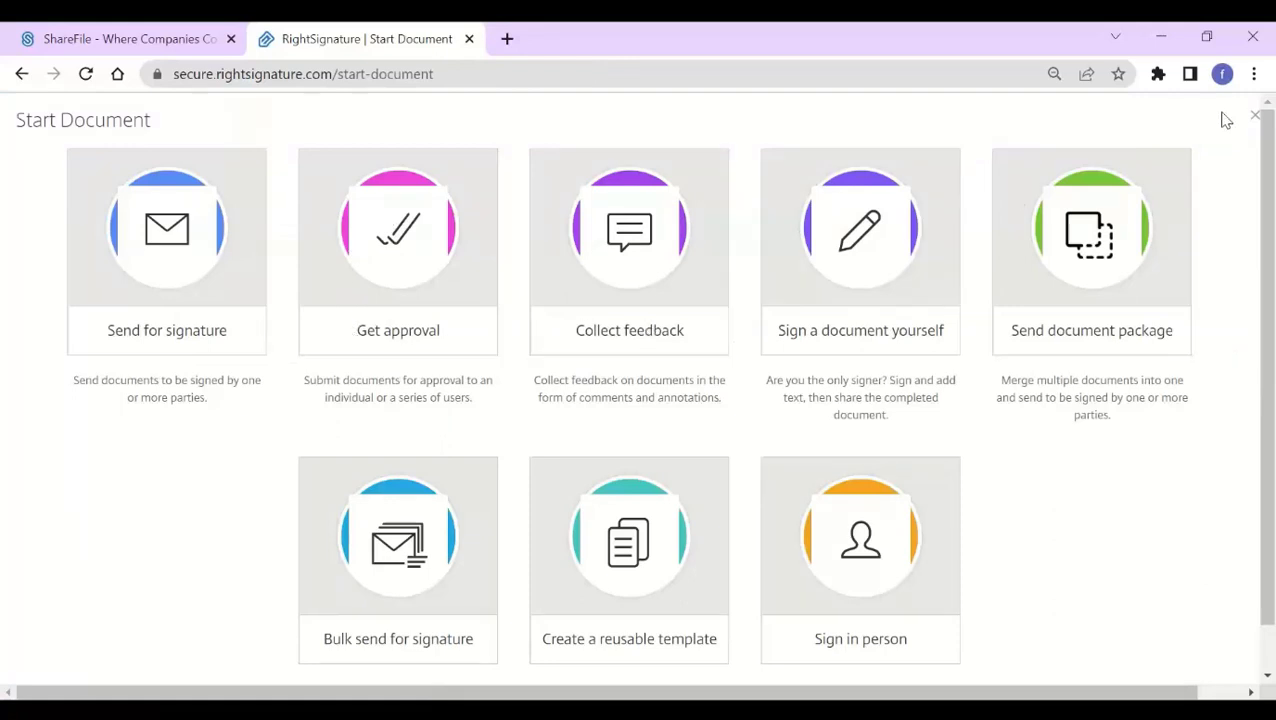
{"action": "left_click", "coordinate": [459, 276]}
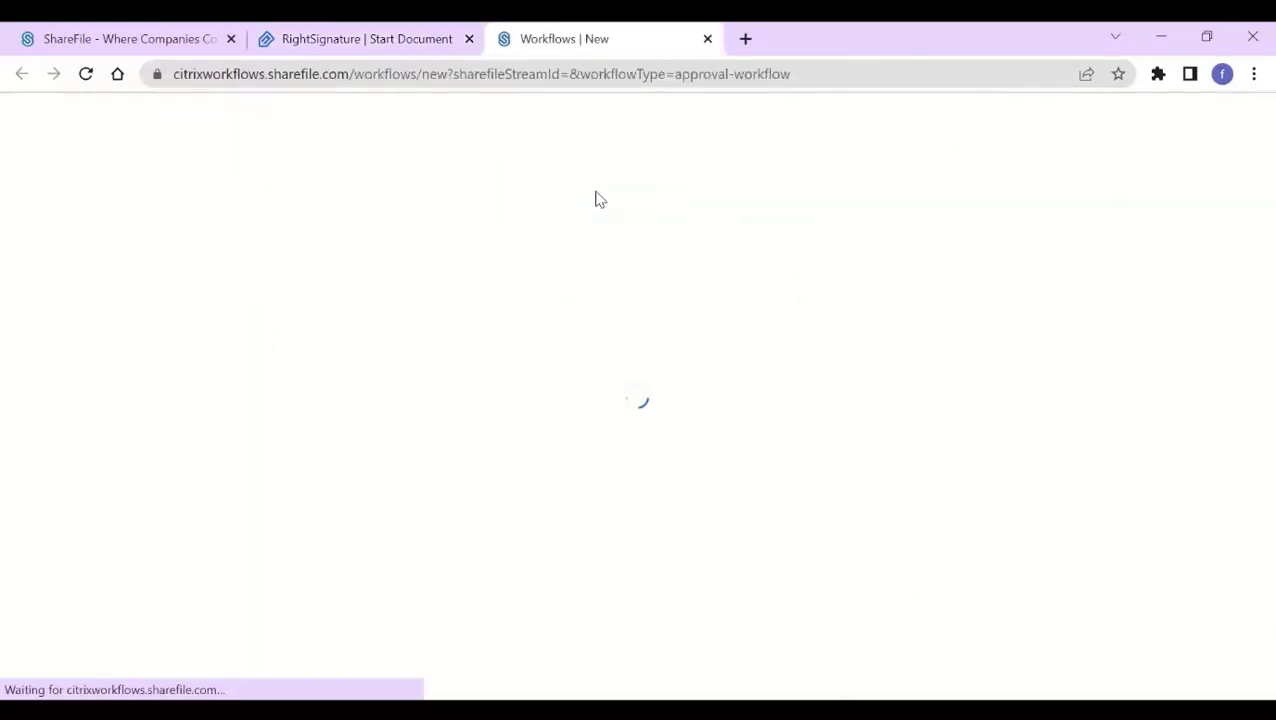
{"action": "scroll", "coordinate": [600, 290], "scroll_direction": "up", "scroll_amount": 4}
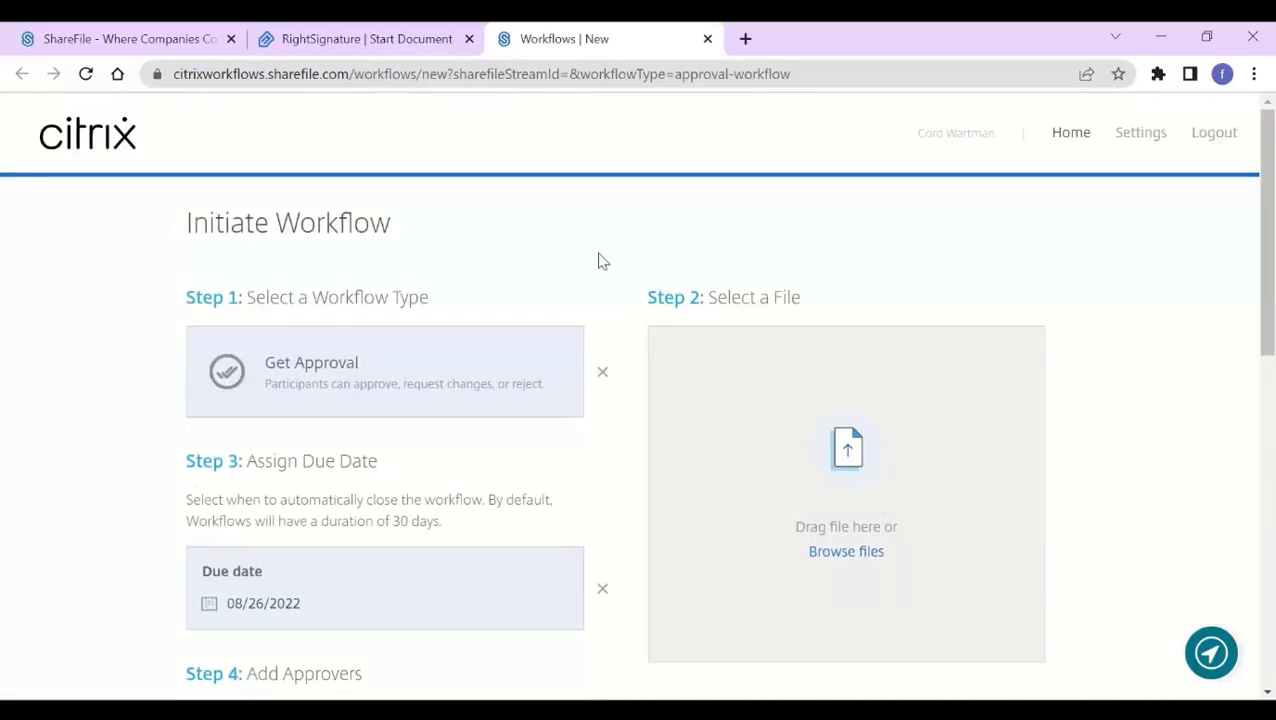
{"action": "scroll", "coordinate": [600, 260], "scroll_direction": "down", "scroll_amount": 1}
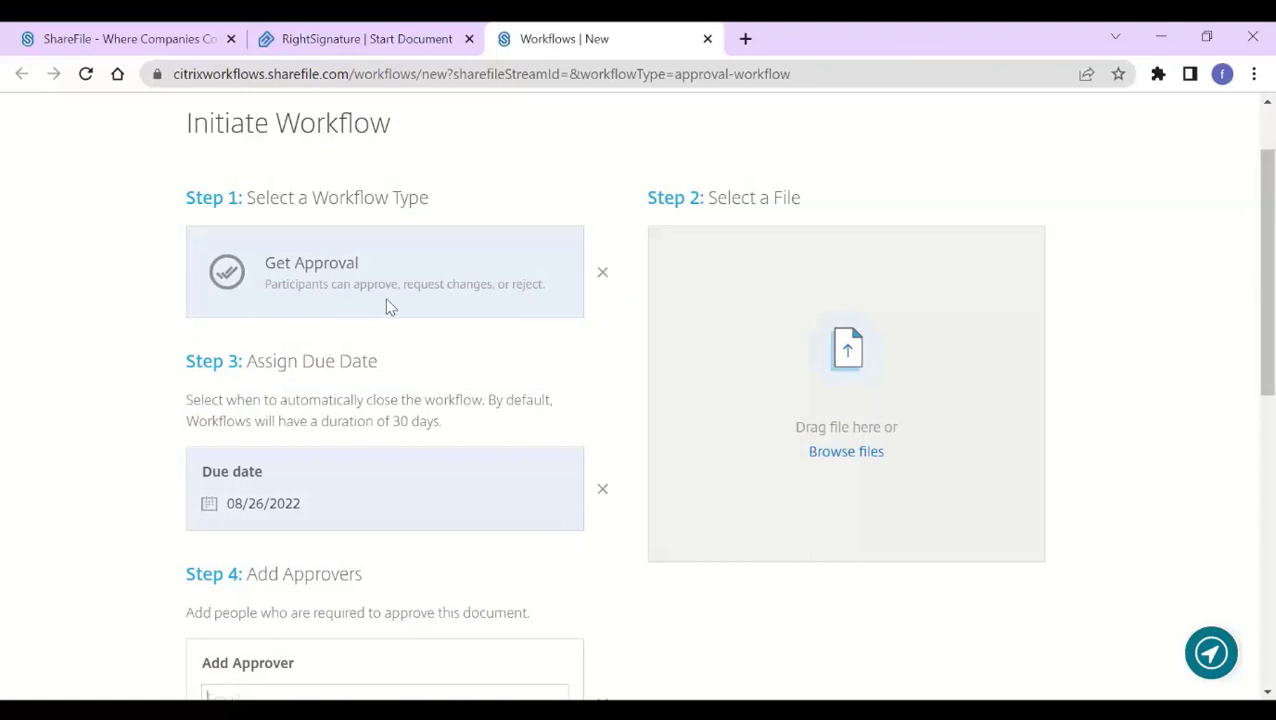
{"action": "left_click", "coordinate": [602, 276]}
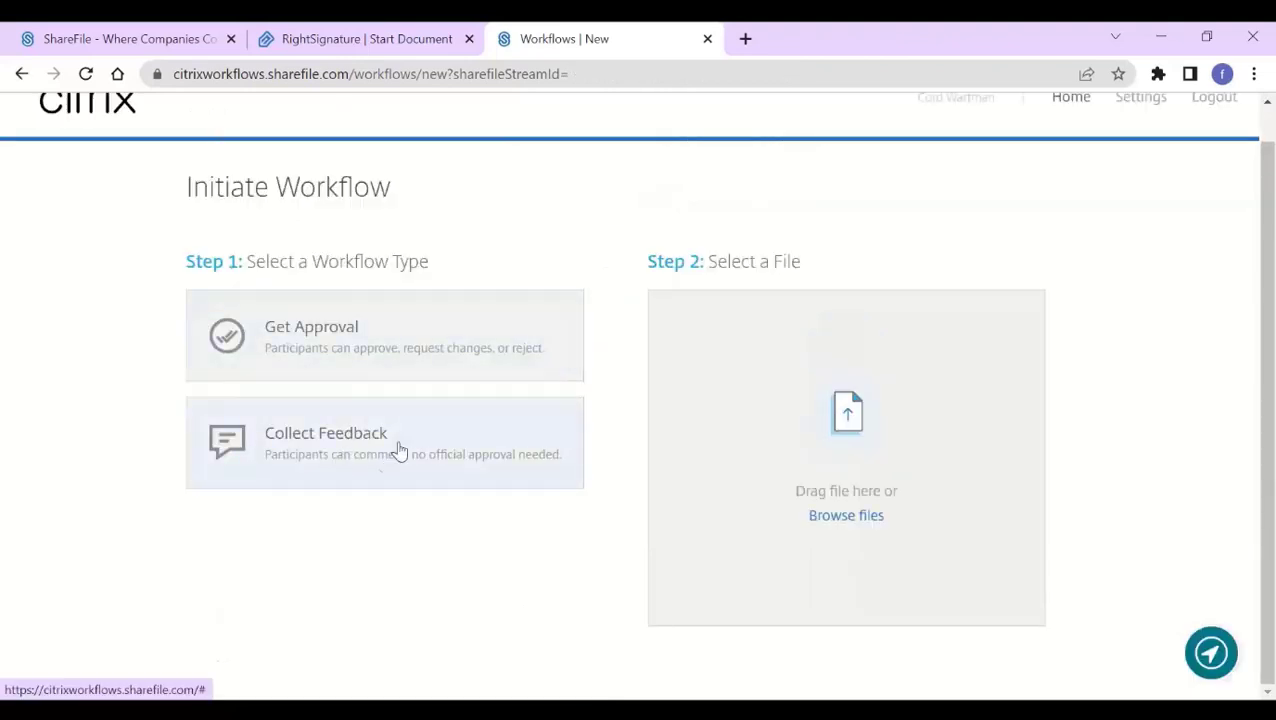
{"action": "left_click", "coordinate": [459, 354]}
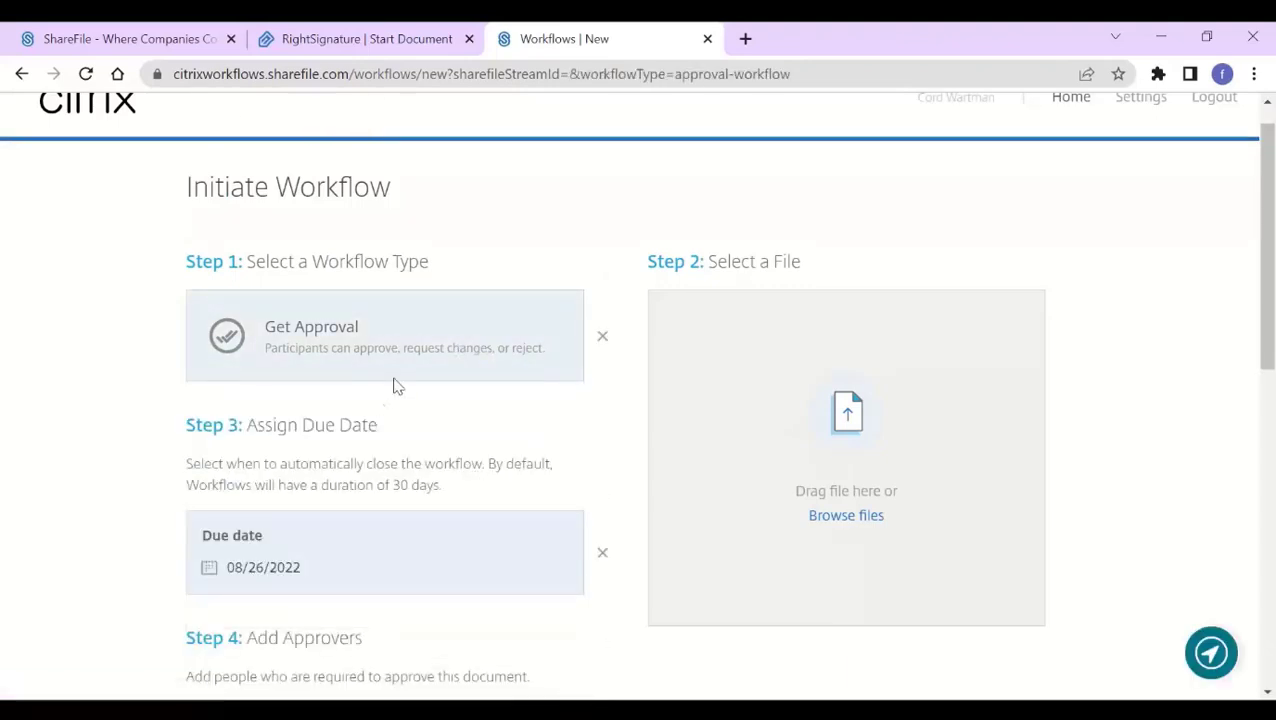
Clear the workflow's due date and set it to 08/26/2022.
{"action": "scroll", "coordinate": [400, 438], "scroll_direction": "down", "scroll_amount": 1}
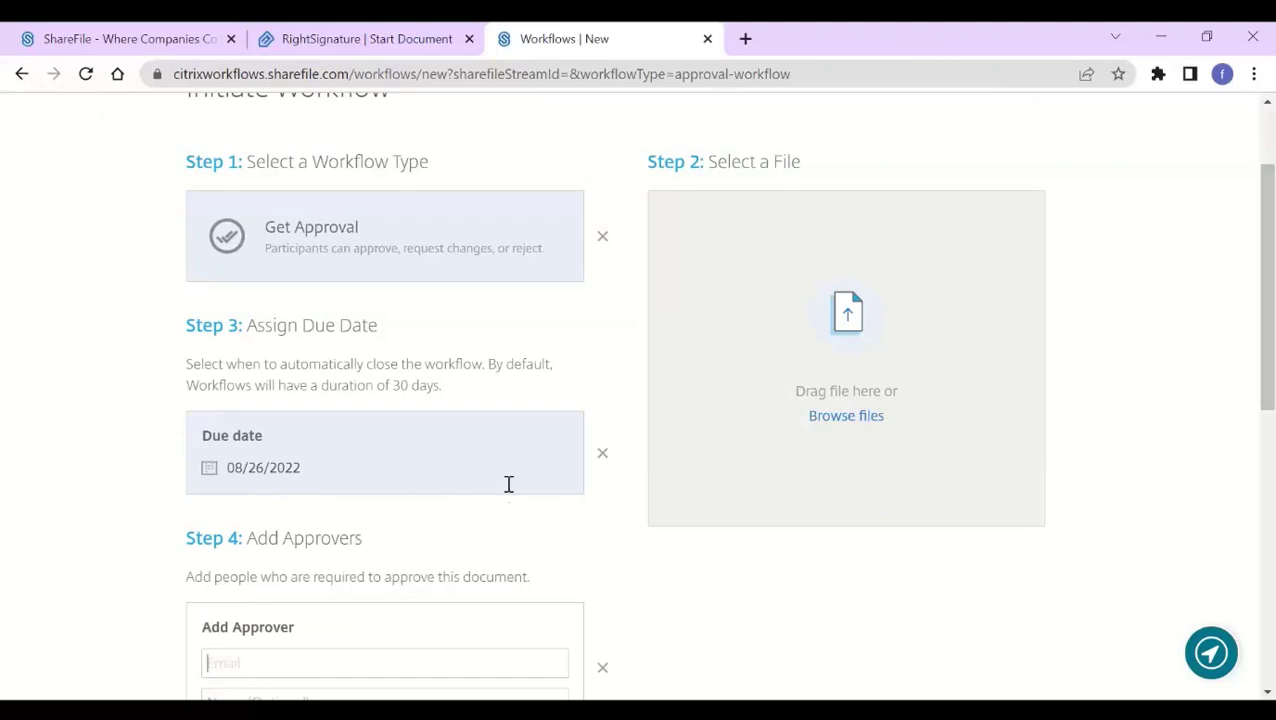
{"action": "left_click", "coordinate": [600, 454]}
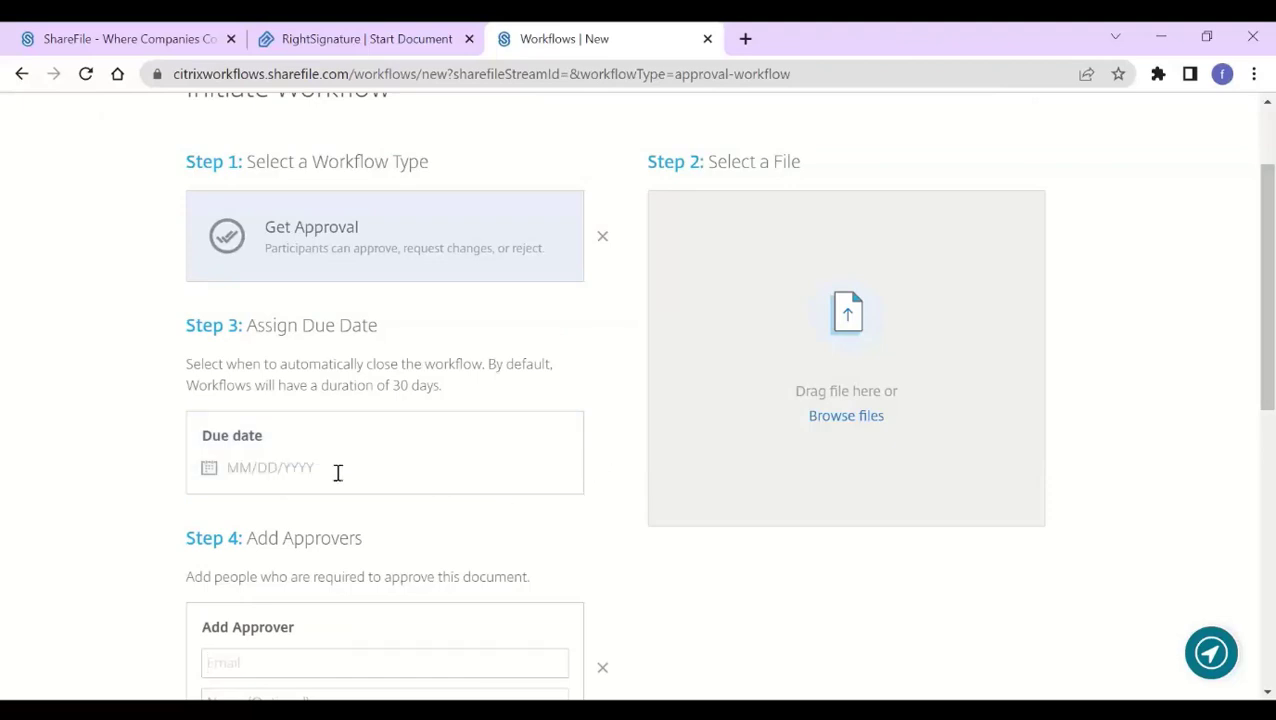
{"action": "left_click", "coordinate": [285, 470]}
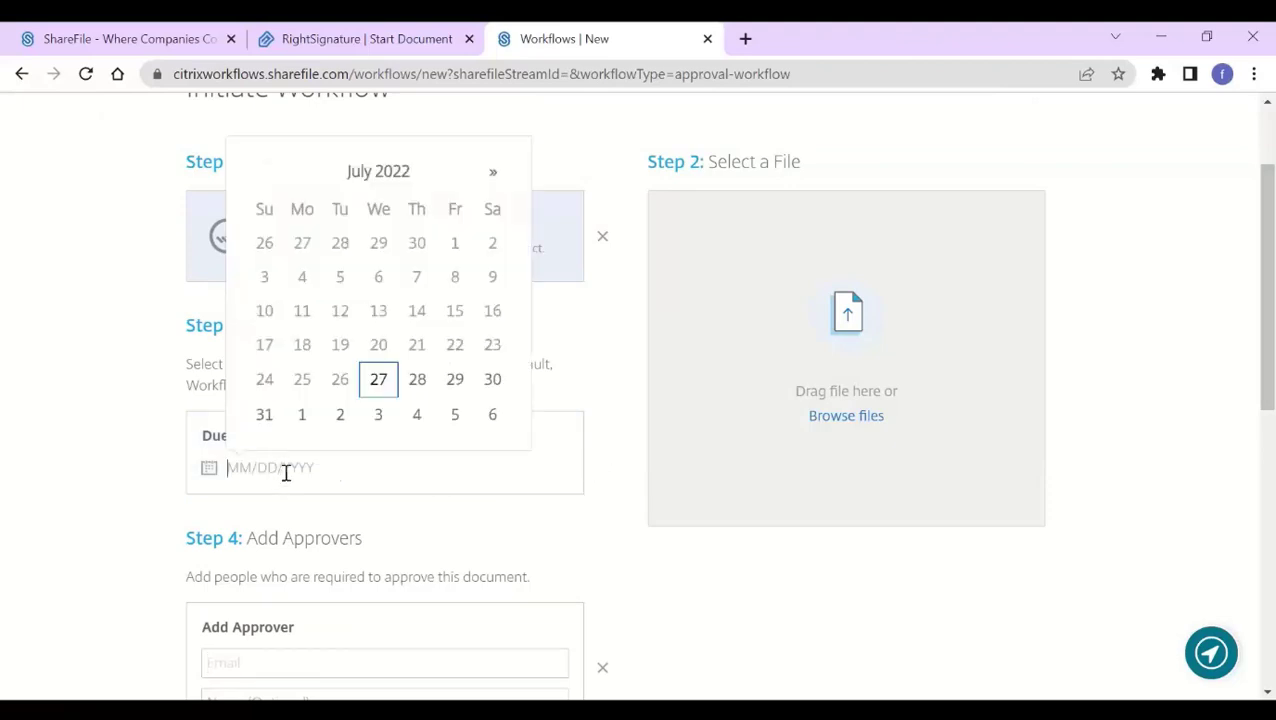
{"action": "left_click", "coordinate": [493, 176]}
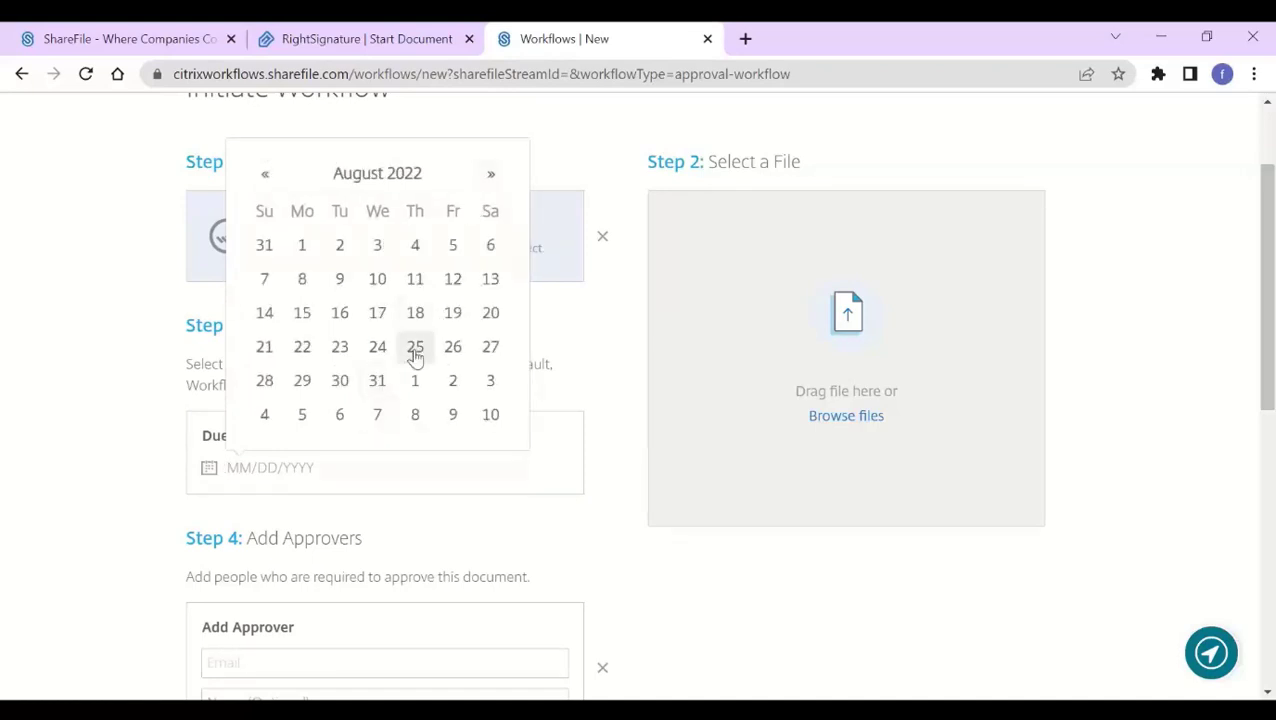
{"action": "left_click", "coordinate": [452, 350]}
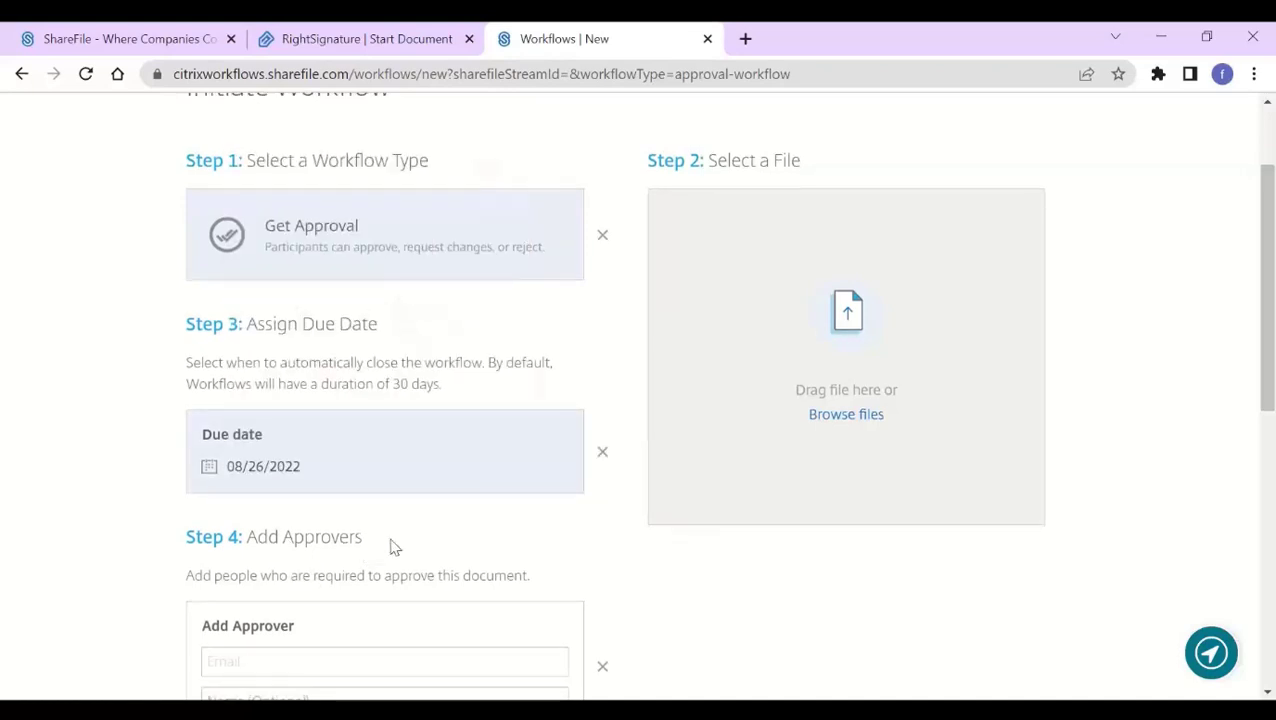
Search the approver e-mail suggestions for "demo" and add the demonstration contact as approver.
{"action": "scroll", "coordinate": [390, 545], "scroll_direction": "down", "scroll_amount": 2}
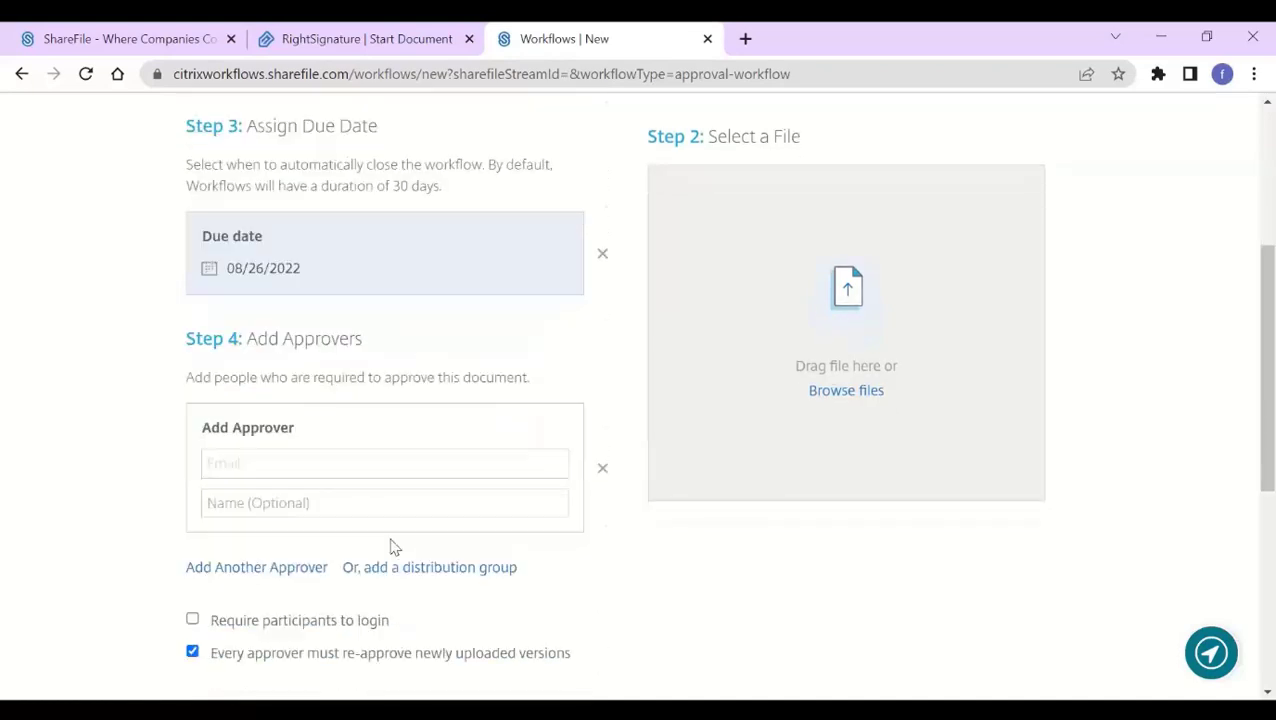
{"action": "left_click", "coordinate": [299, 460]}
{"action": "type", "text": "demo"}
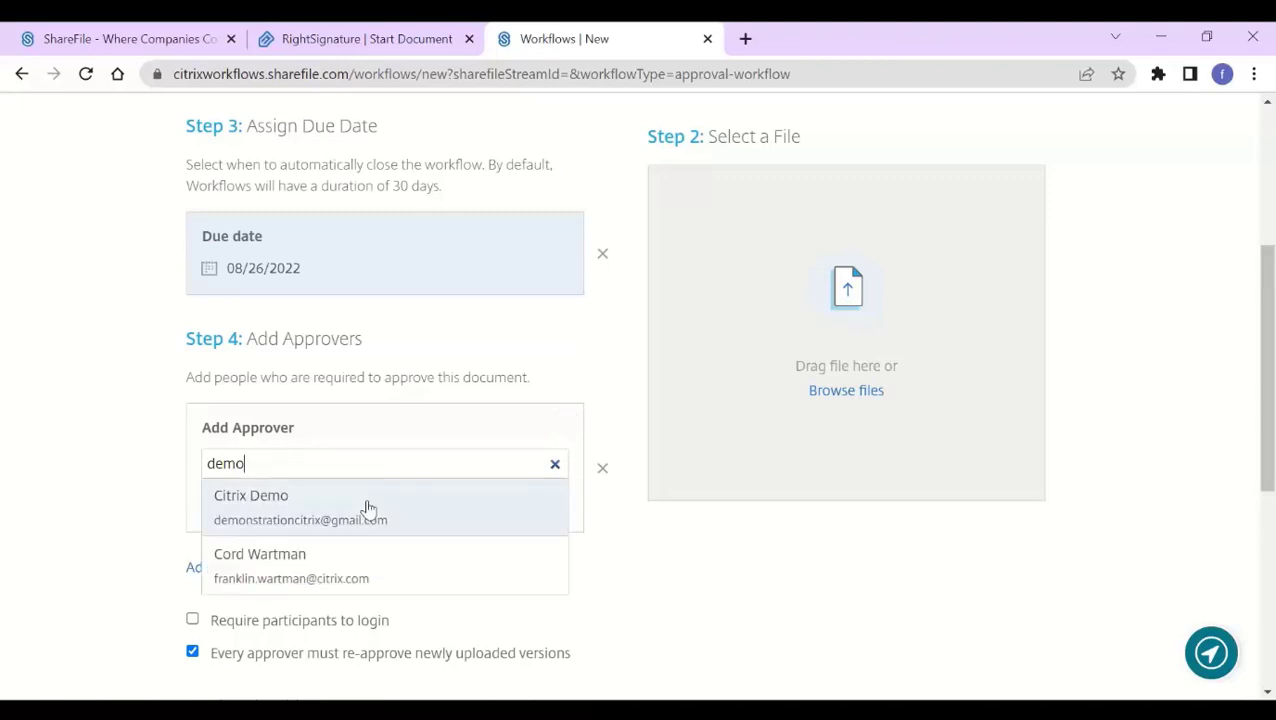
{"action": "left_click", "coordinate": [370, 508]}
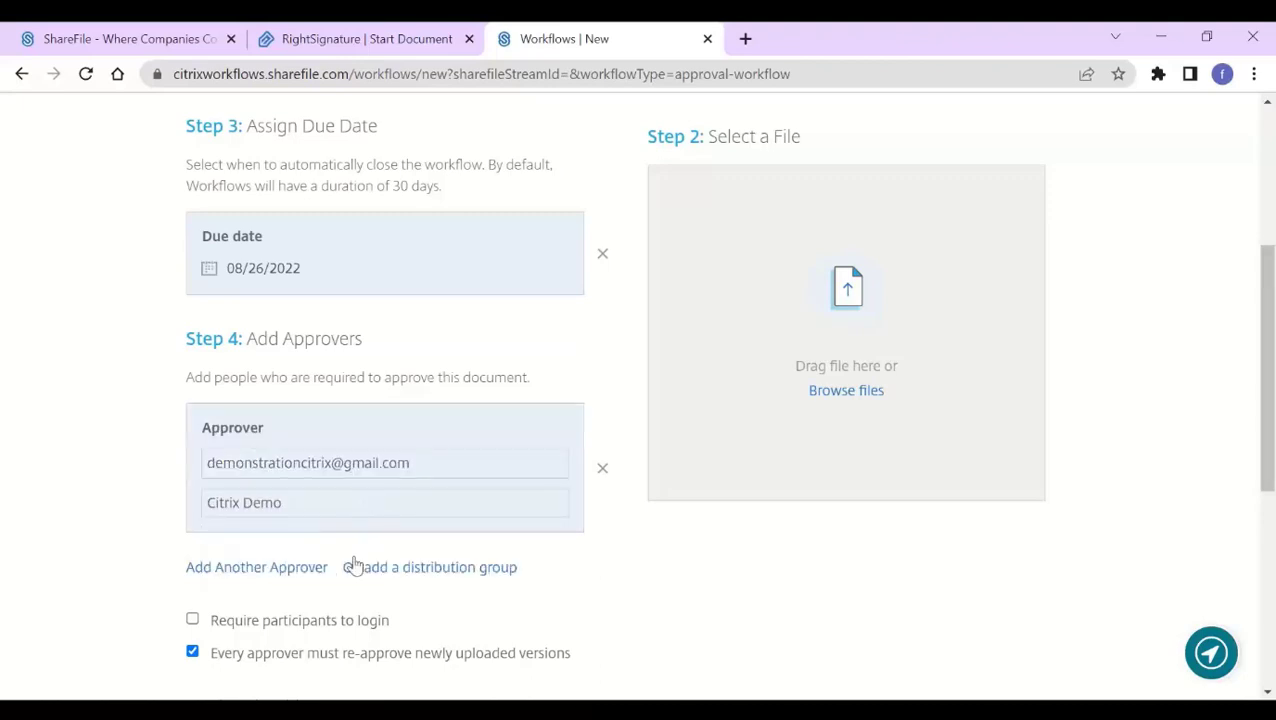
{"action": "scroll", "coordinate": [297, 606], "scroll_direction": "down", "scroll_amount": 1}
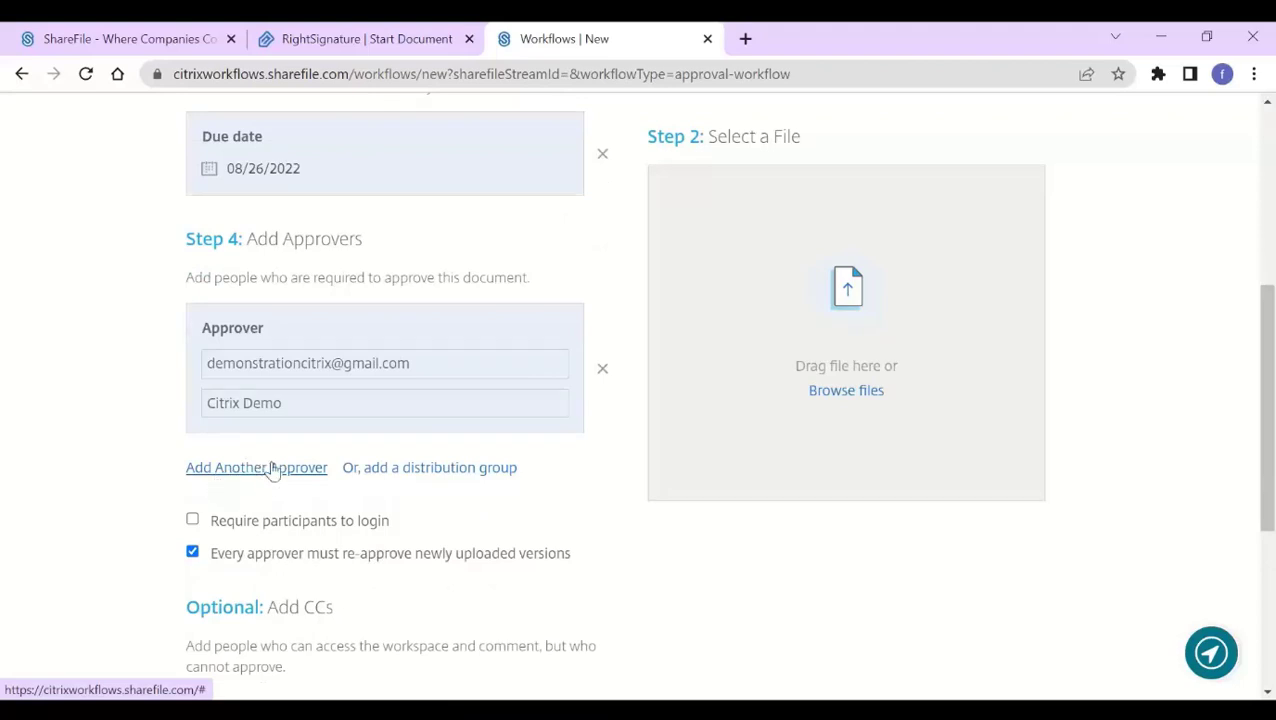
{"action": "left_click", "coordinate": [266, 470]}
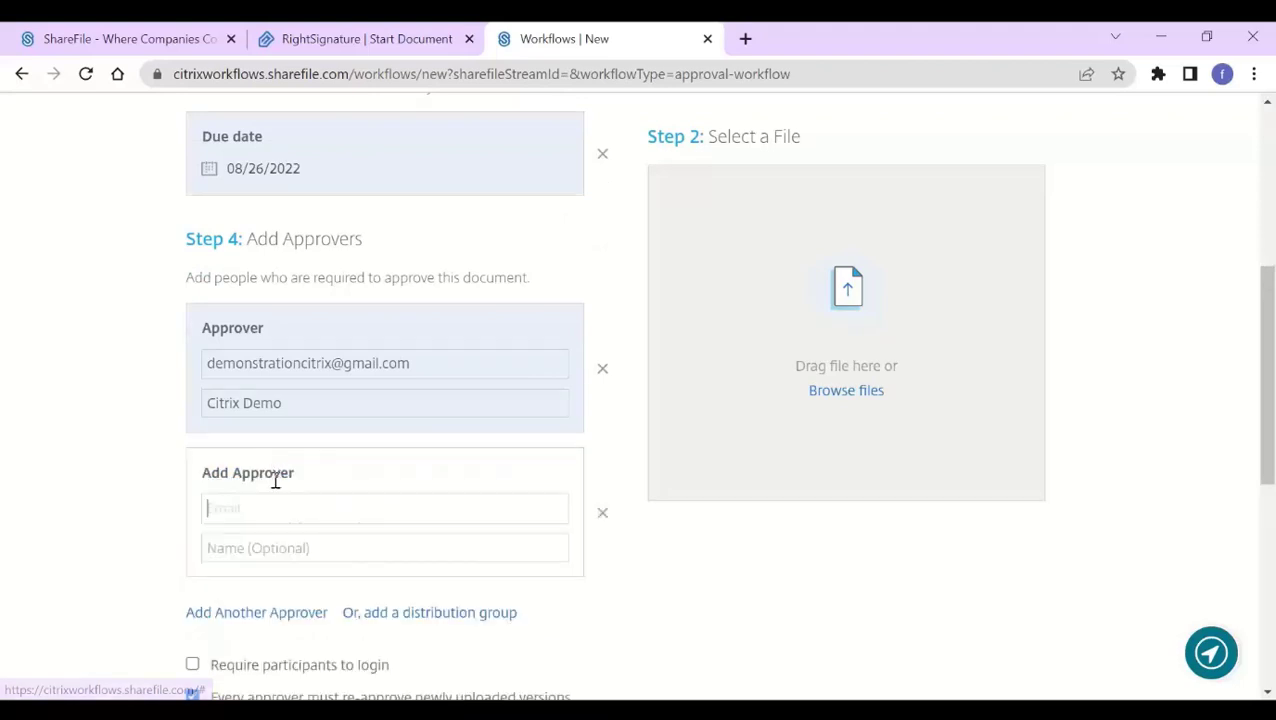
{"action": "left_click", "coordinate": [601, 514]}
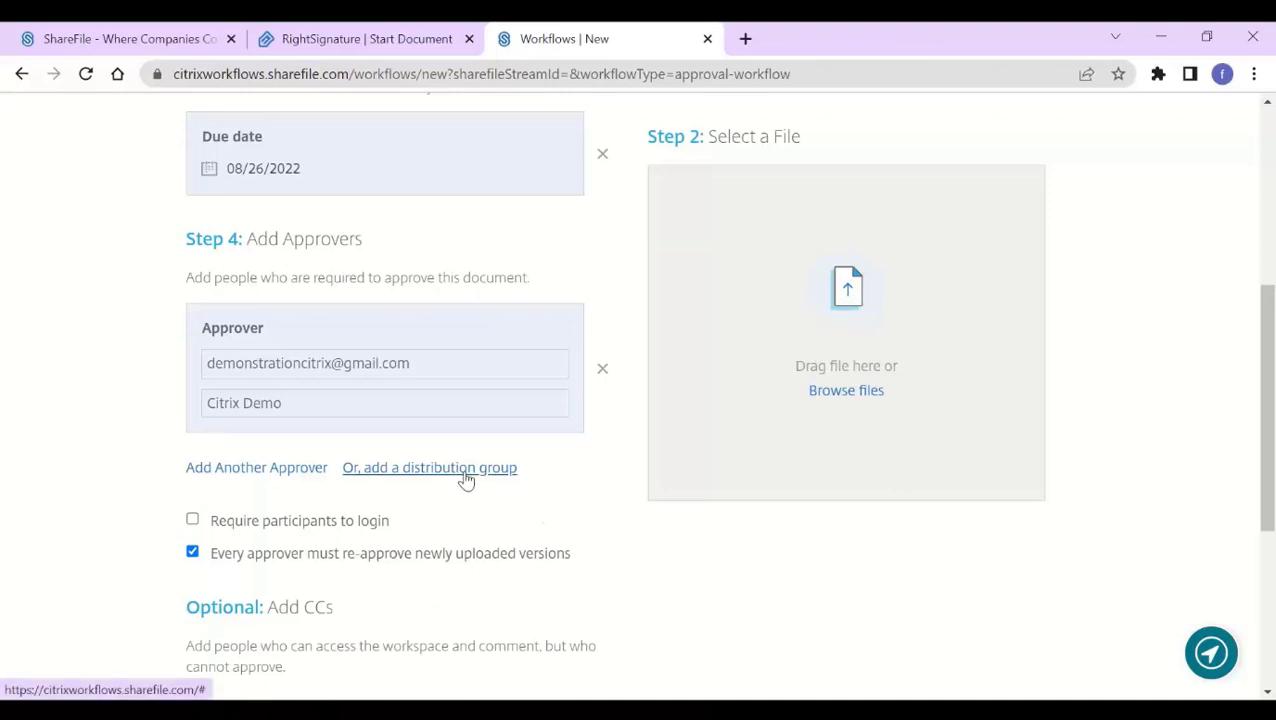
{"action": "left_click", "coordinate": [405, 474]}
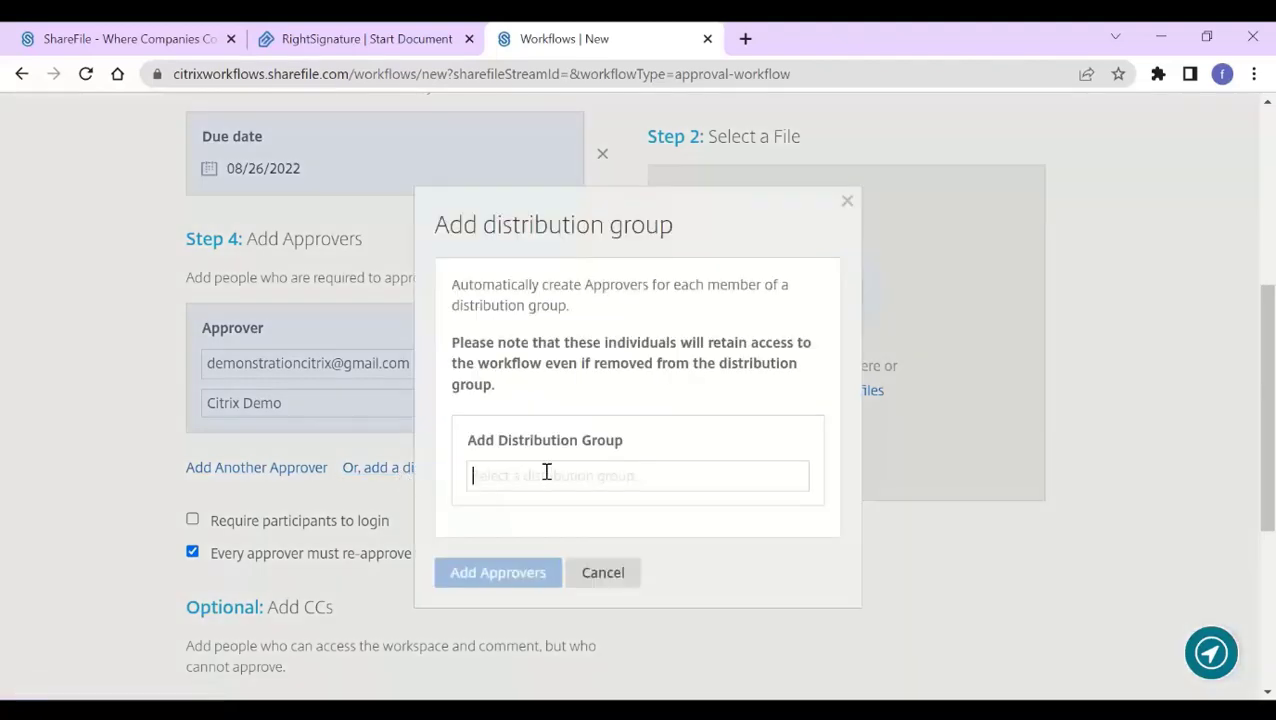
{"action": "type", "text": "test"}
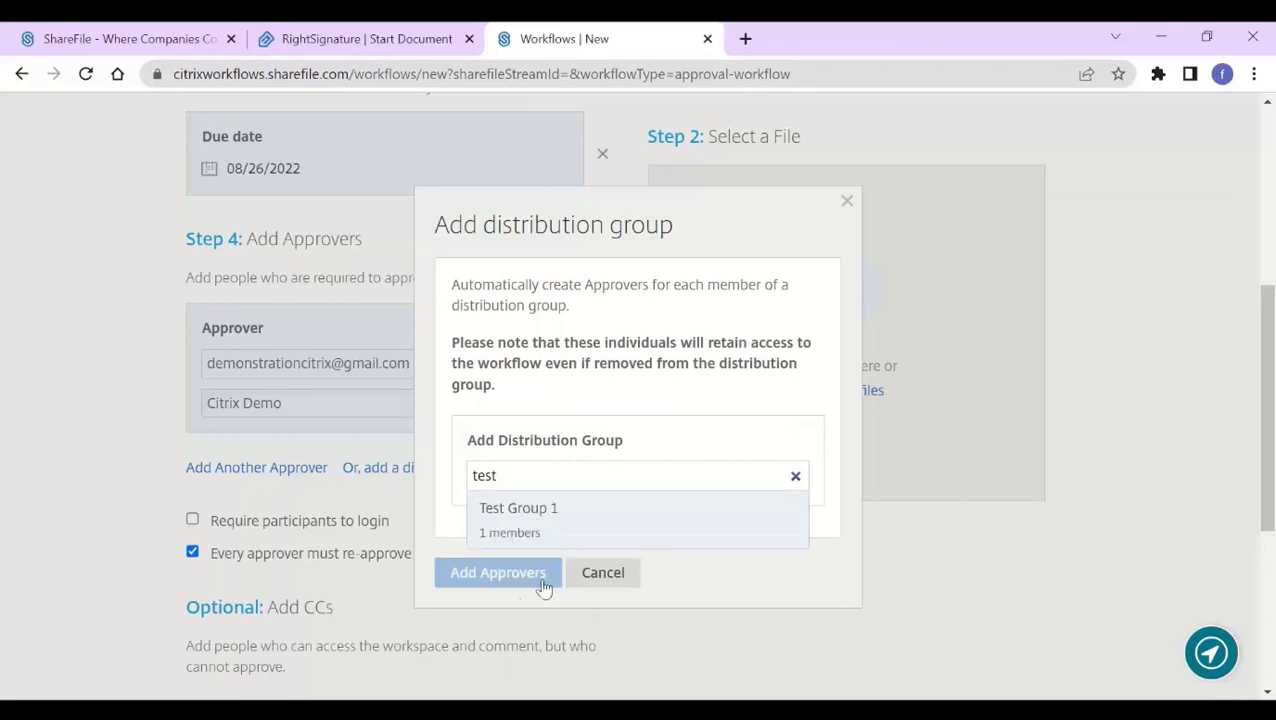
{"action": "left_click", "coordinate": [603, 573]}
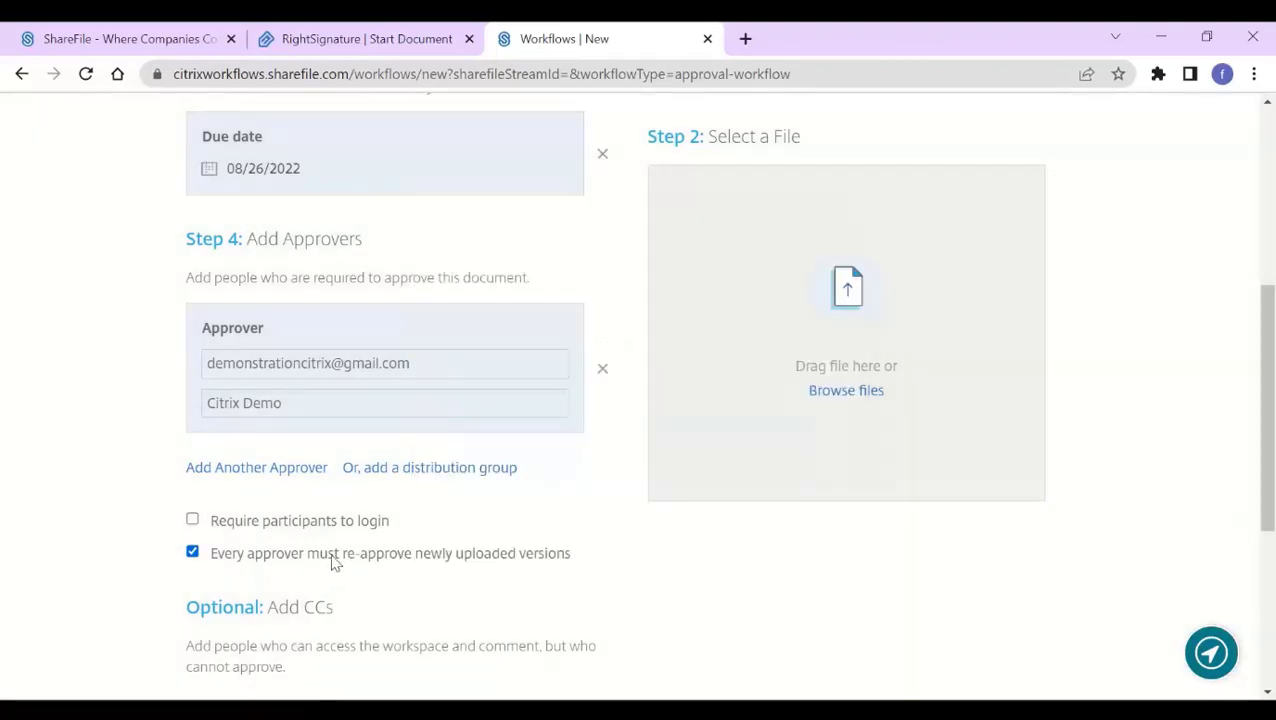
{"action": "scroll", "coordinate": [330, 520], "scroll_direction": "down", "scroll_amount": 1}
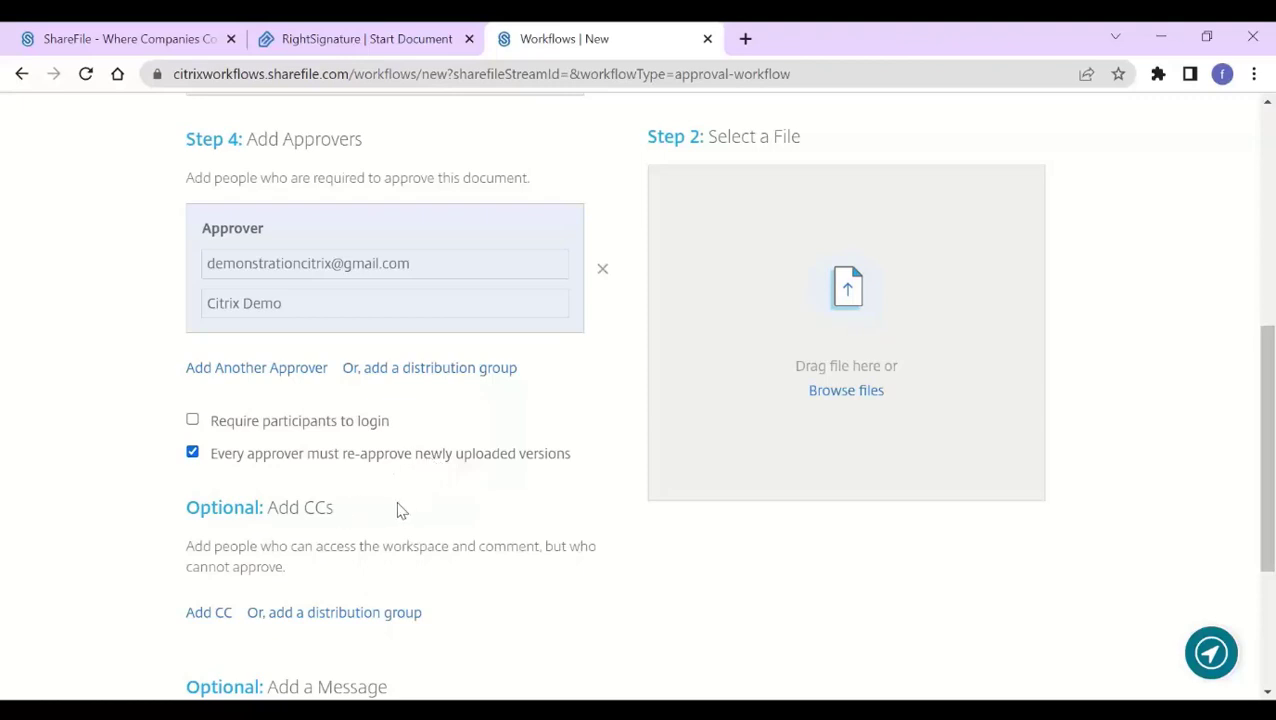
{"action": "scroll", "coordinate": [398, 510], "scroll_direction": "down", "scroll_amount": 1}
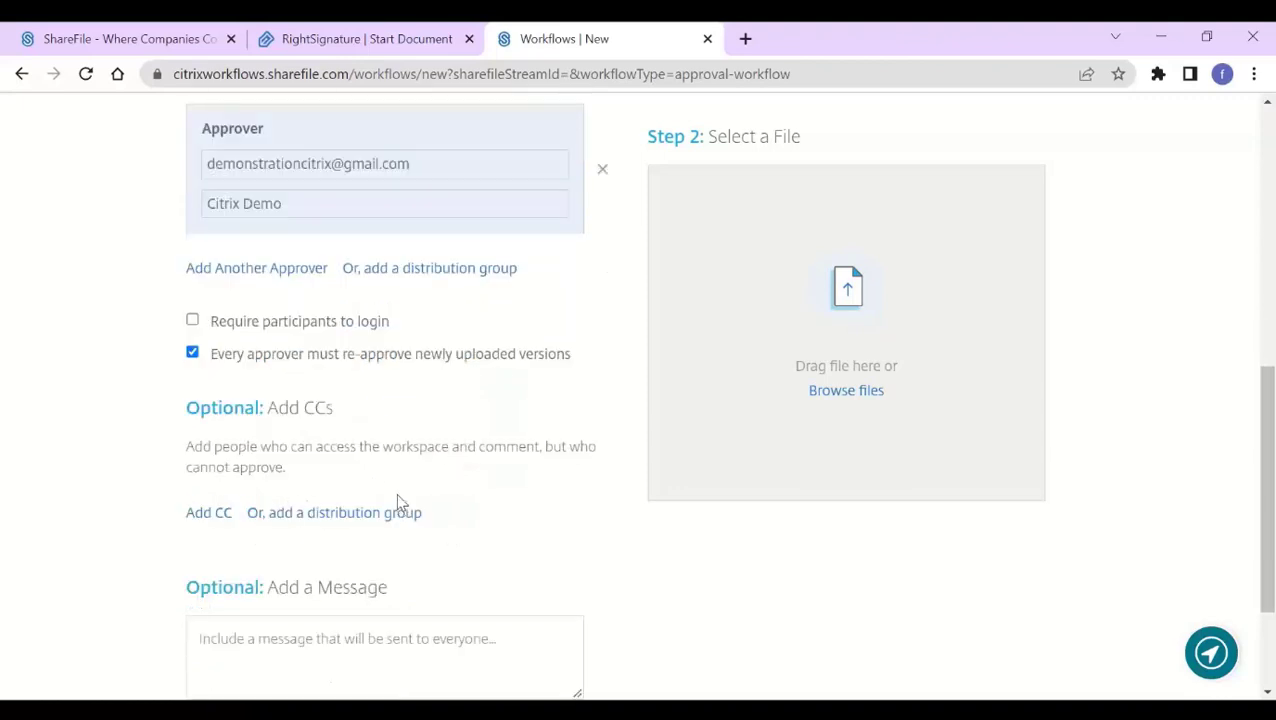
{"action": "left_click", "coordinate": [213, 515]}
{"action": "scroll", "coordinate": [279, 538], "scroll_direction": "down", "scroll_amount": 1}
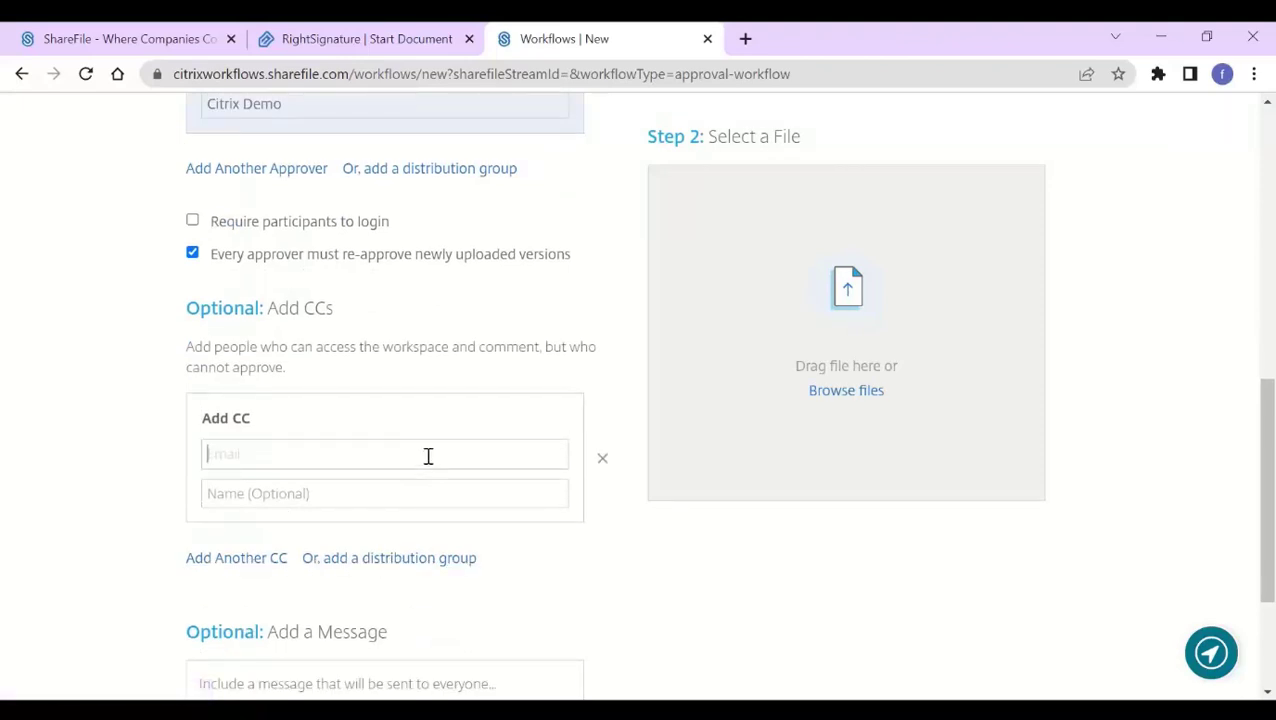
{"action": "left_click", "coordinate": [602, 462]}
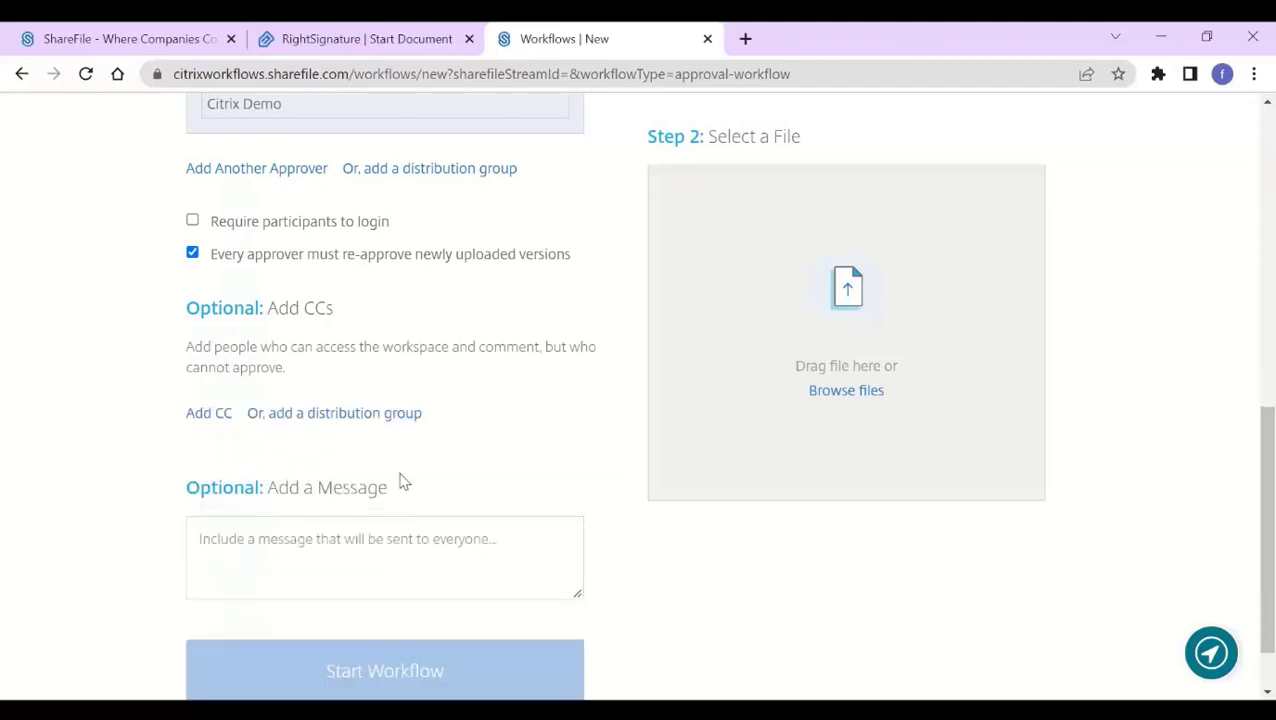
Add the message "Please review document." for everyone in the workflow.
{"action": "scroll", "coordinate": [396, 481], "scroll_direction": "down", "scroll_amount": 1}
{"action": "left_click", "coordinate": [393, 462]}
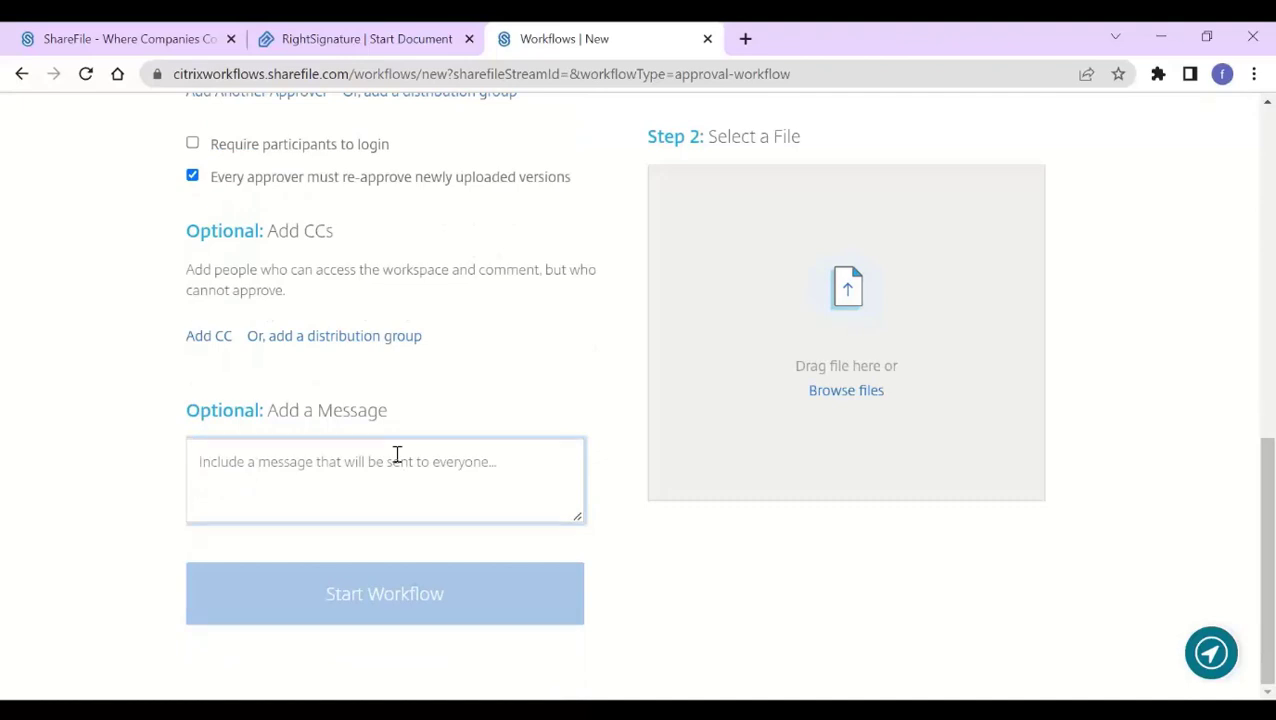
{"action": "type", "text": "Please review document."}
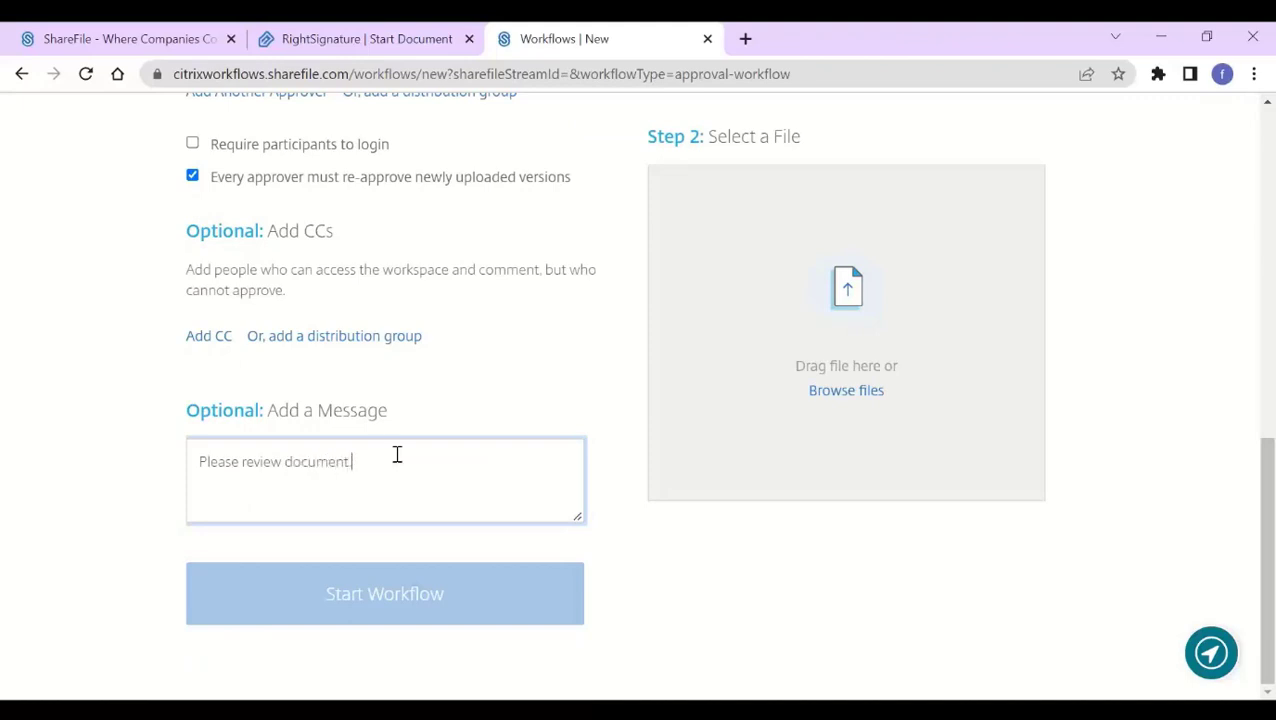
Attach Snake-Signature.docx from the computer and start the approval workflow.
{"action": "left_click", "coordinate": [872, 396]}
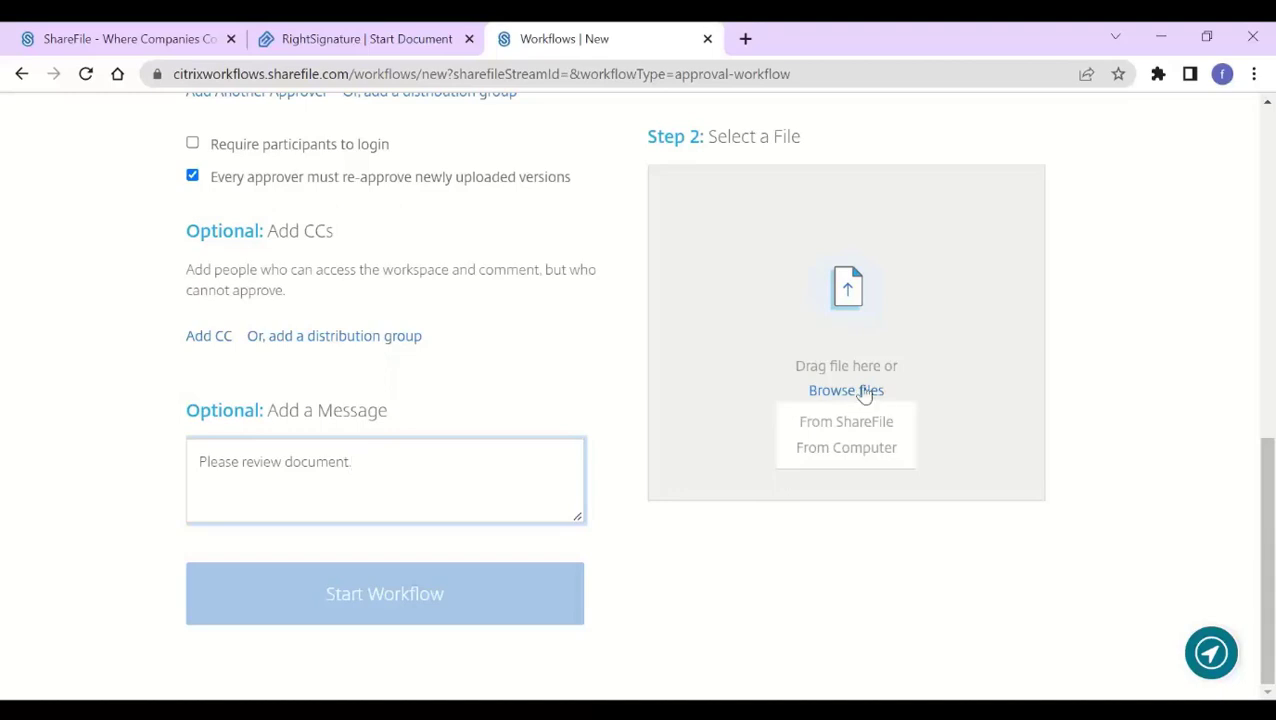
{"action": "left_click", "coordinate": [866, 457]}
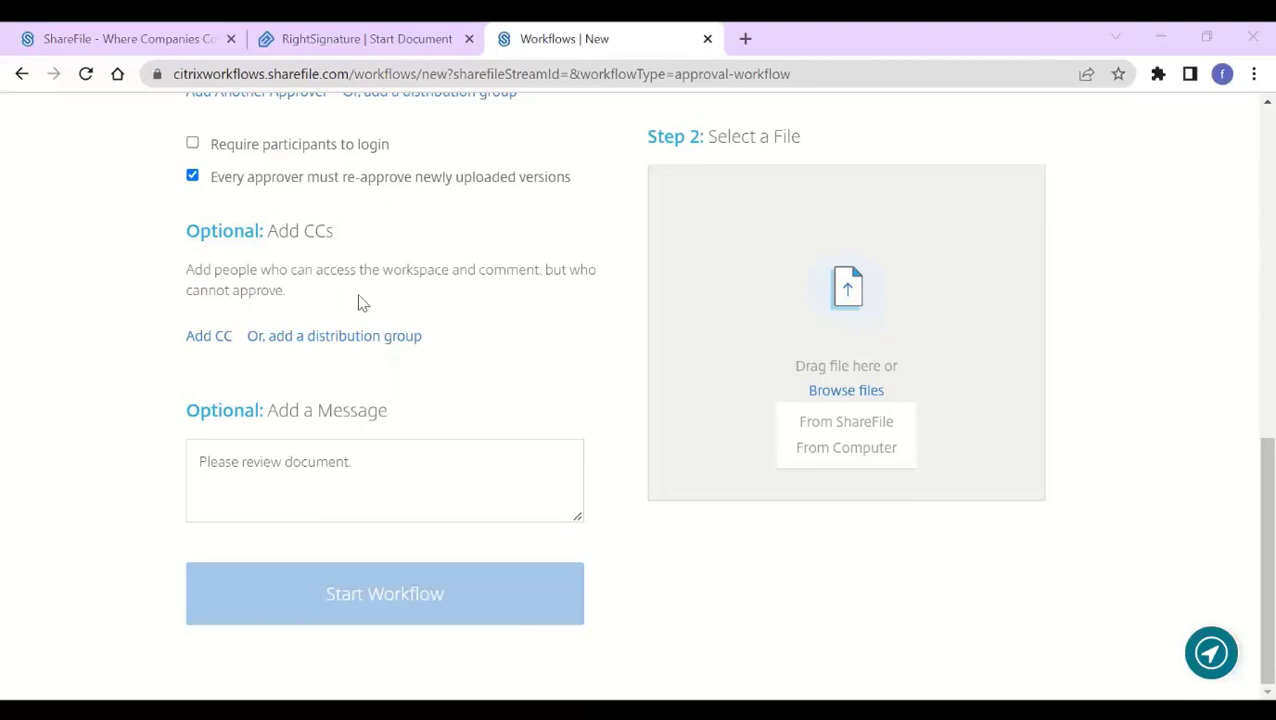
{"action": "left_click", "coordinate": [1079, 494]}
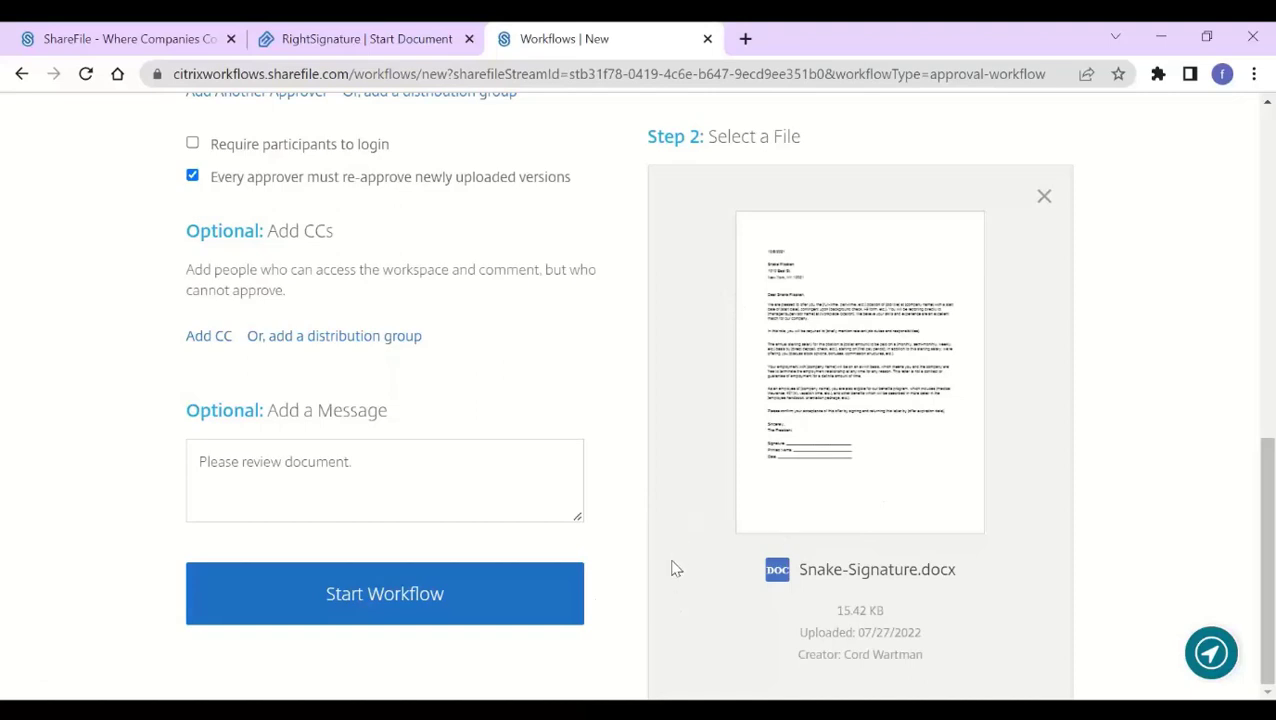
{"action": "left_click", "coordinate": [444, 604]}
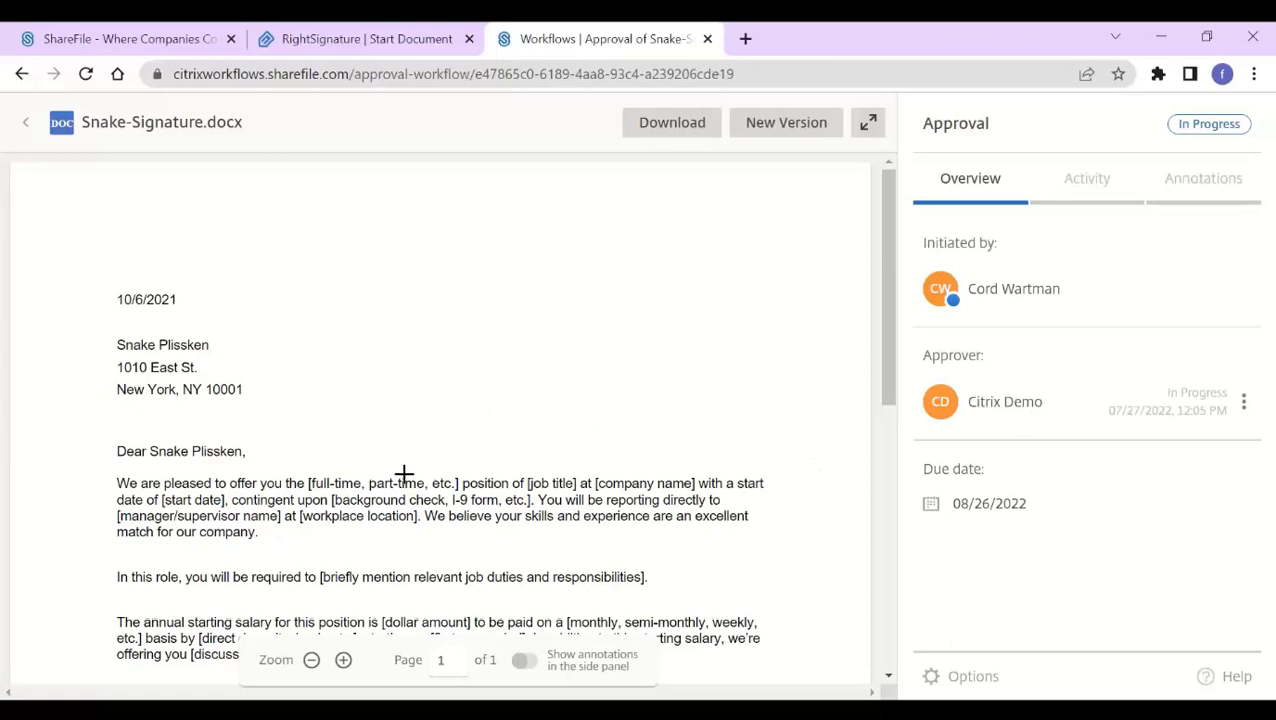
Examine Snake-Signature.docx in the approval workspace, trying the zoom in and out and showing annotations in the side panel.
{"action": "scroll", "coordinate": [404, 470], "scroll_direction": "down", "scroll_amount": 1}
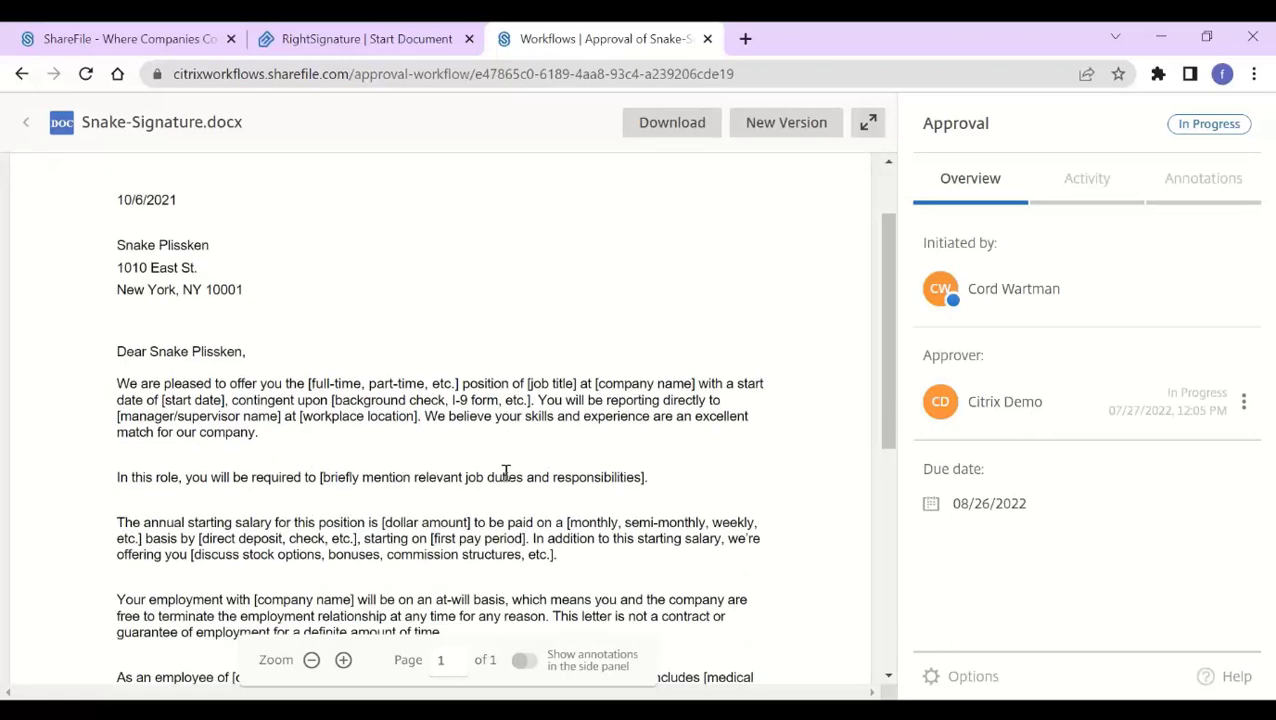
{"action": "scroll", "coordinate": [505, 472], "scroll_direction": "down", "scroll_amount": 1}
{"action": "scroll", "coordinate": [505, 472], "scroll_direction": "up", "scroll_amount": 2}
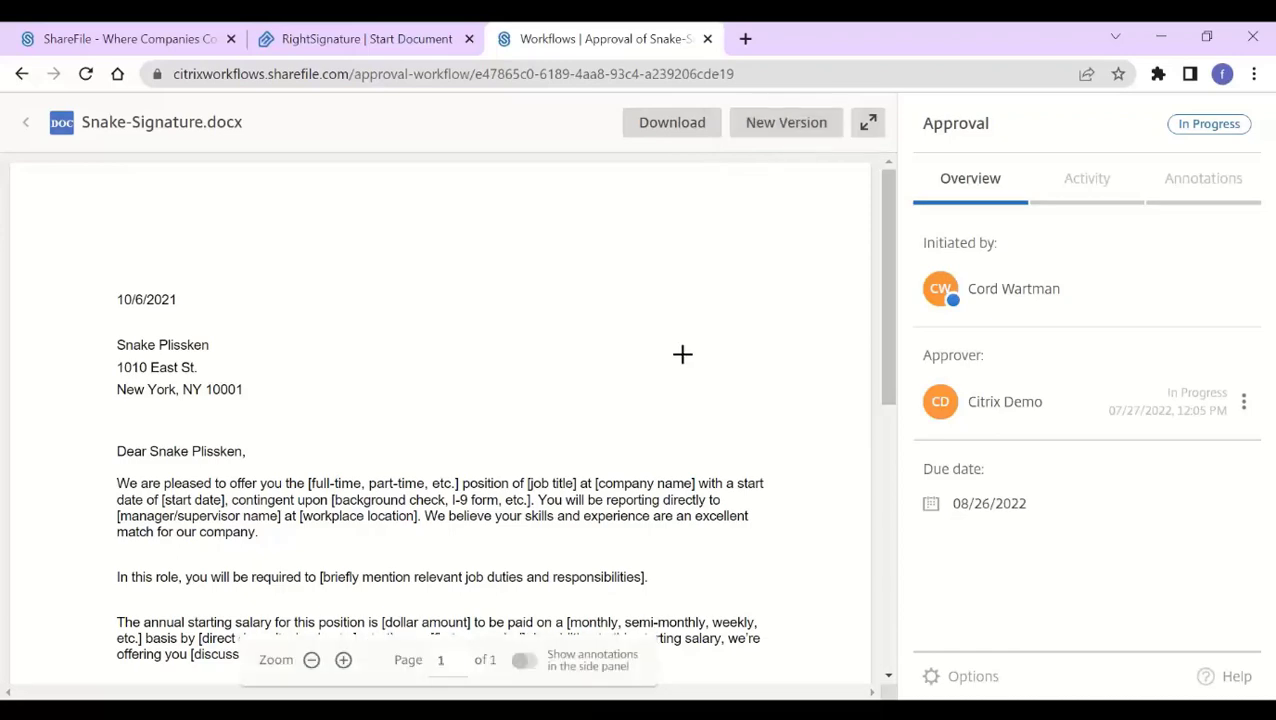
{"action": "scroll", "coordinate": [634, 355], "scroll_direction": "down", "scroll_amount": 1}
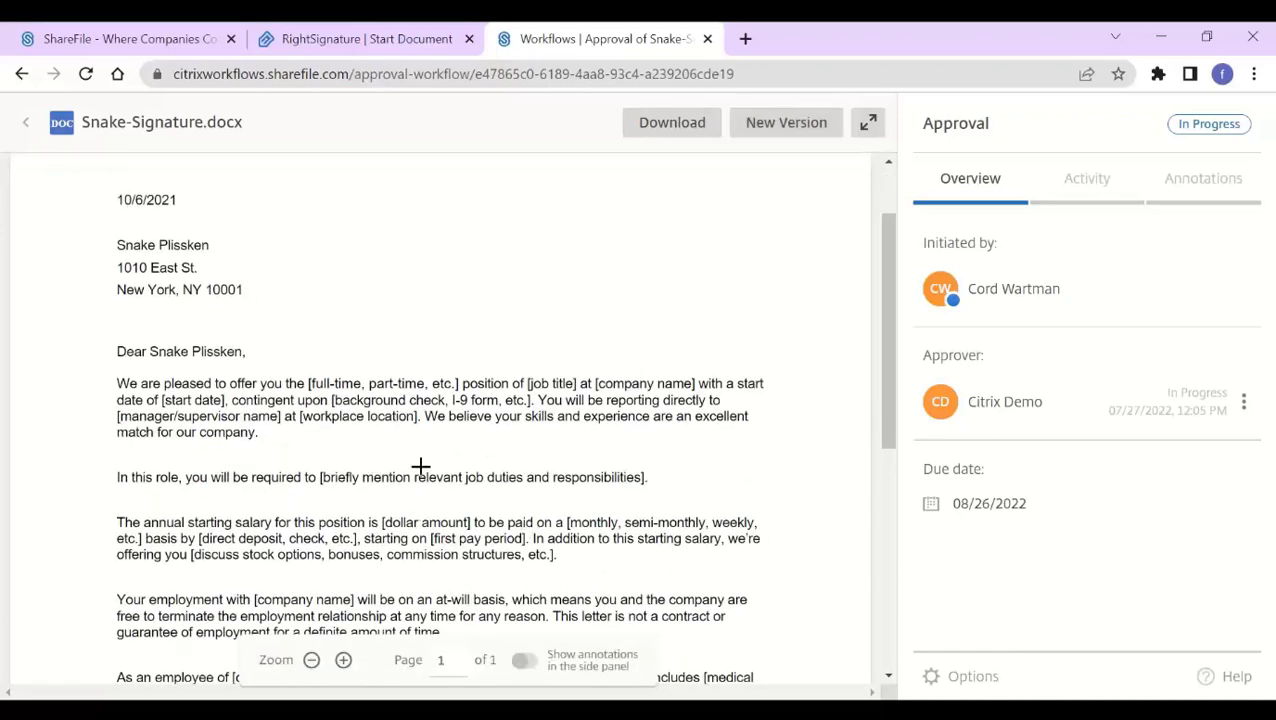
{"action": "left_click", "coordinate": [344, 664]}
{"action": "left_click", "coordinate": [312, 662]}
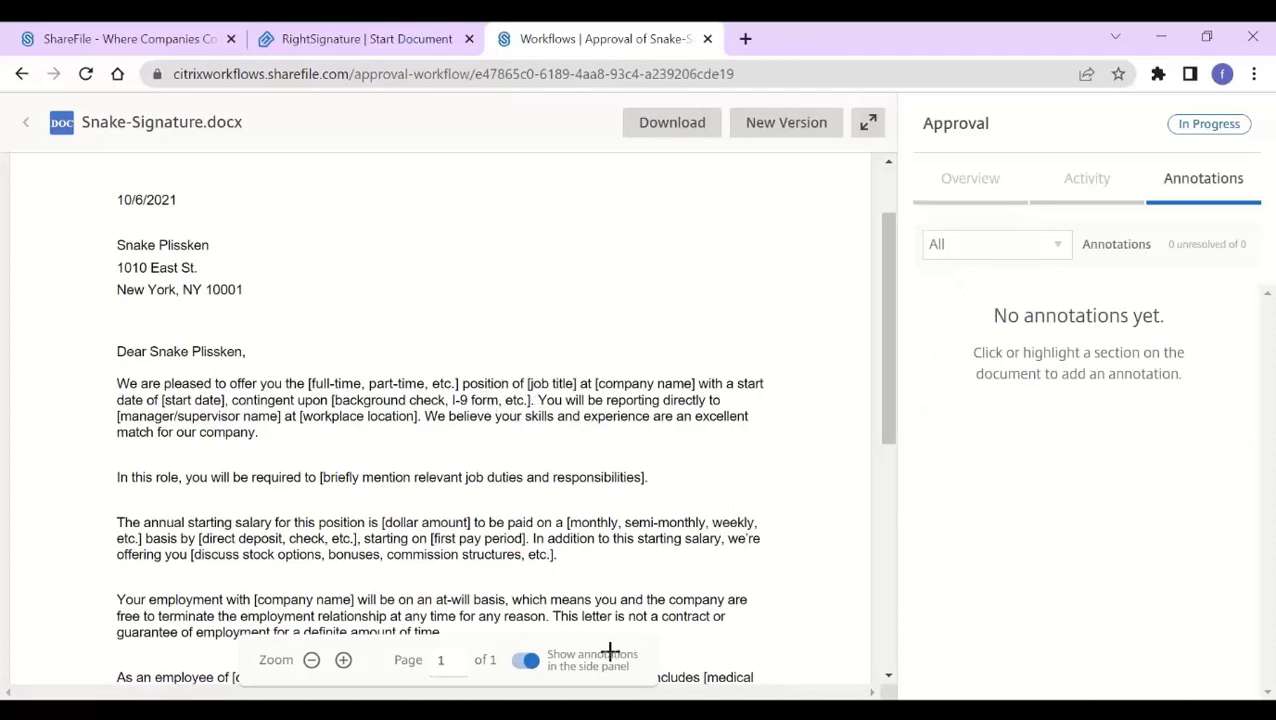
{"action": "scroll", "coordinate": [621, 552], "scroll_direction": "down", "scroll_amount": 1}
{"action": "scroll", "coordinate": [622, 553], "scroll_direction": "down", "scroll_amount": 1}
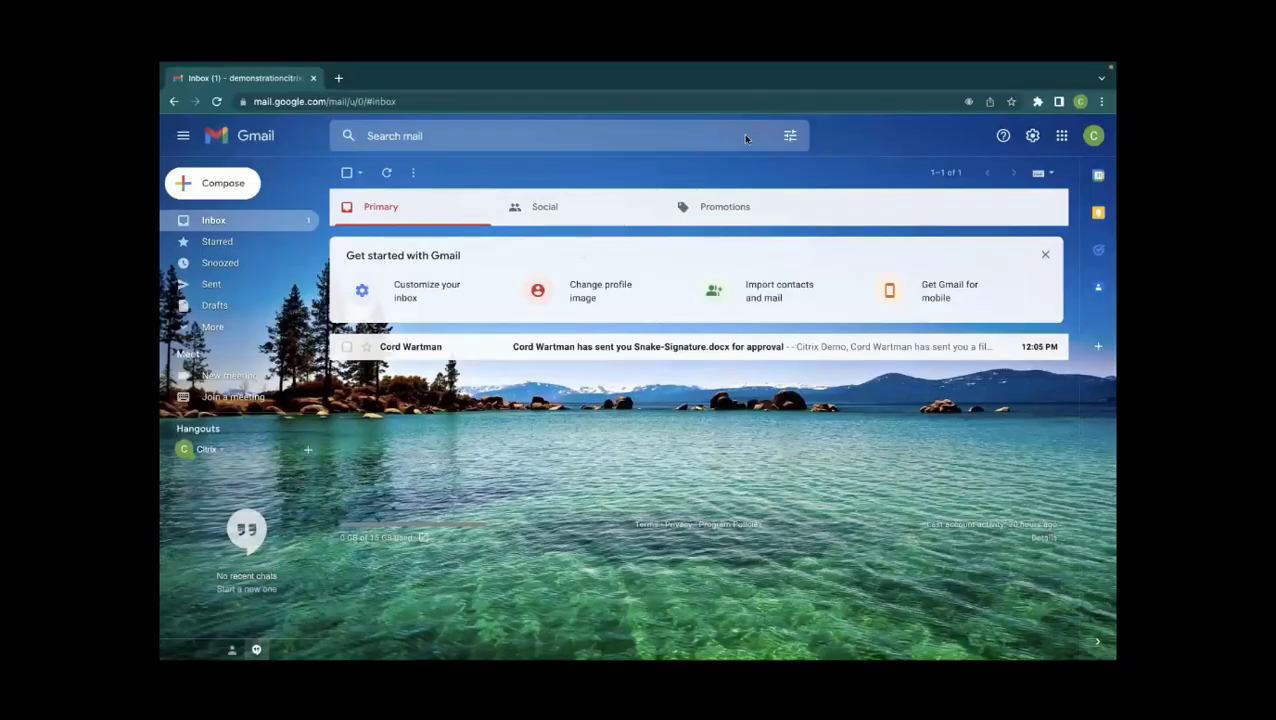
Open the approval request e-mail for Snake-Signature.docx in Gmail and bring up the document for review as the approver.
{"action": "left_click", "coordinate": [595, 349]}
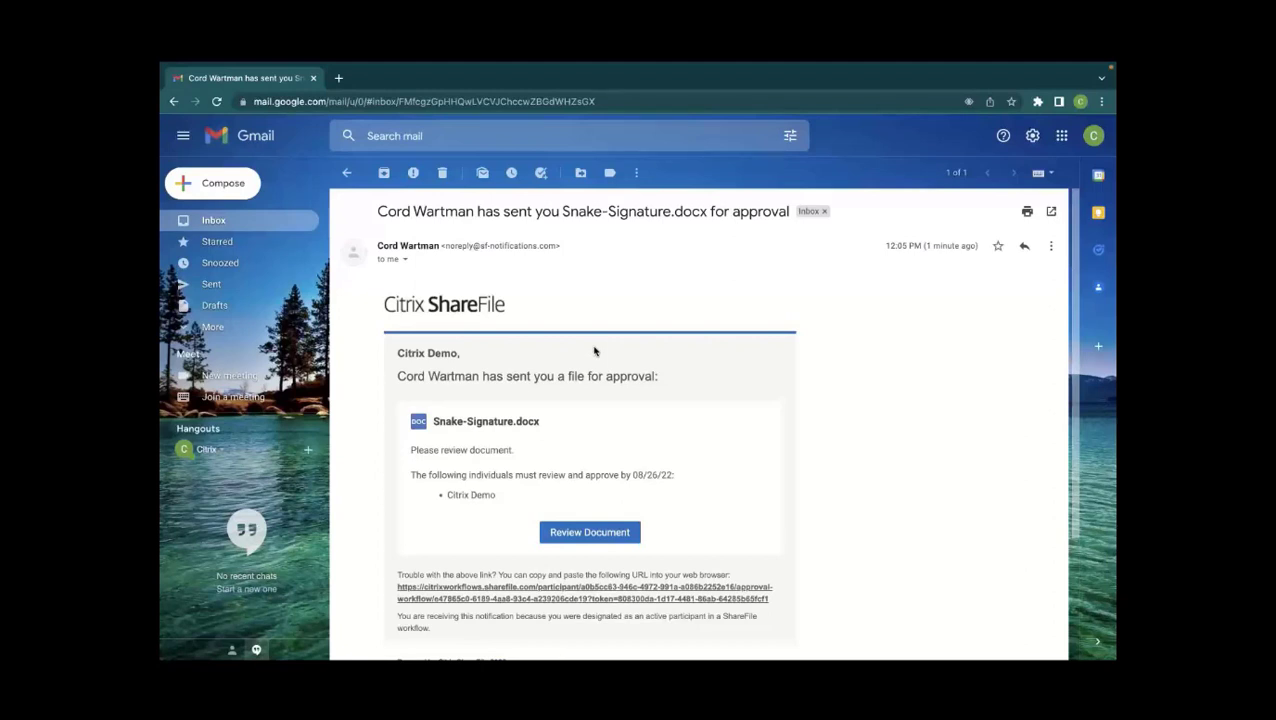
{"action": "left_click", "coordinate": [597, 534]}
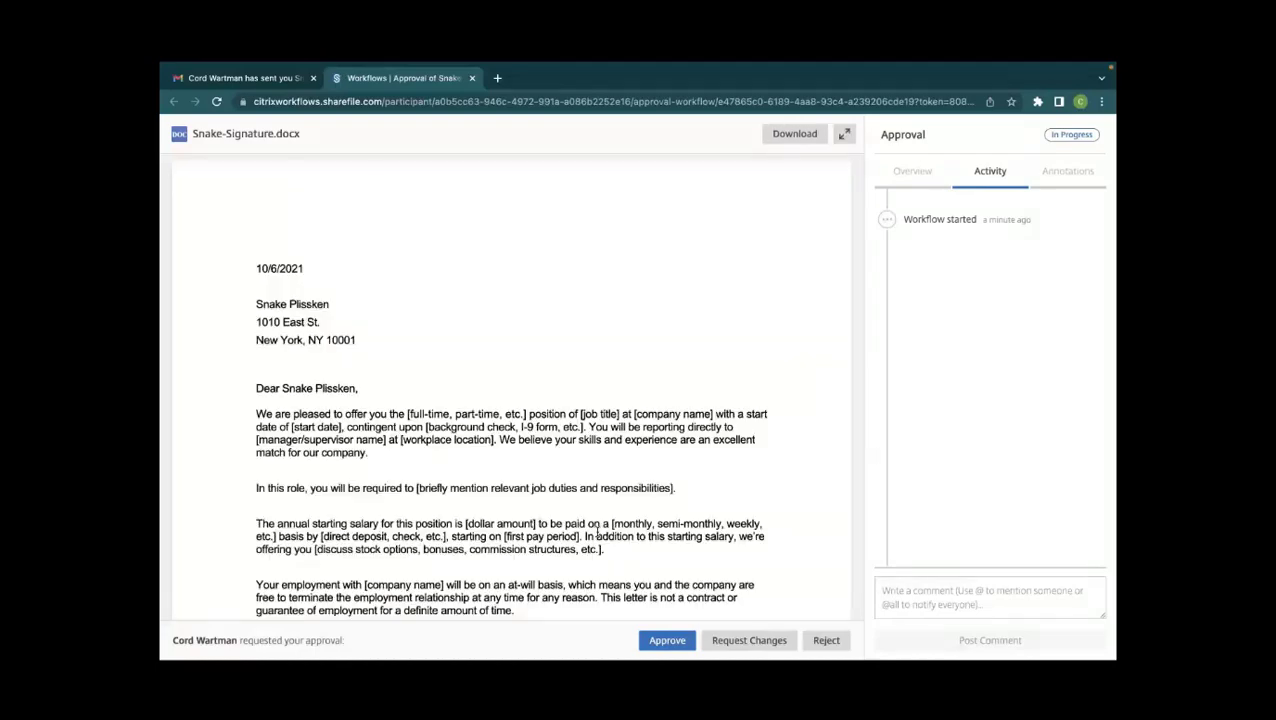
{"action": "scroll", "coordinate": [567, 527], "scroll_direction": "down", "scroll_amount": 3}
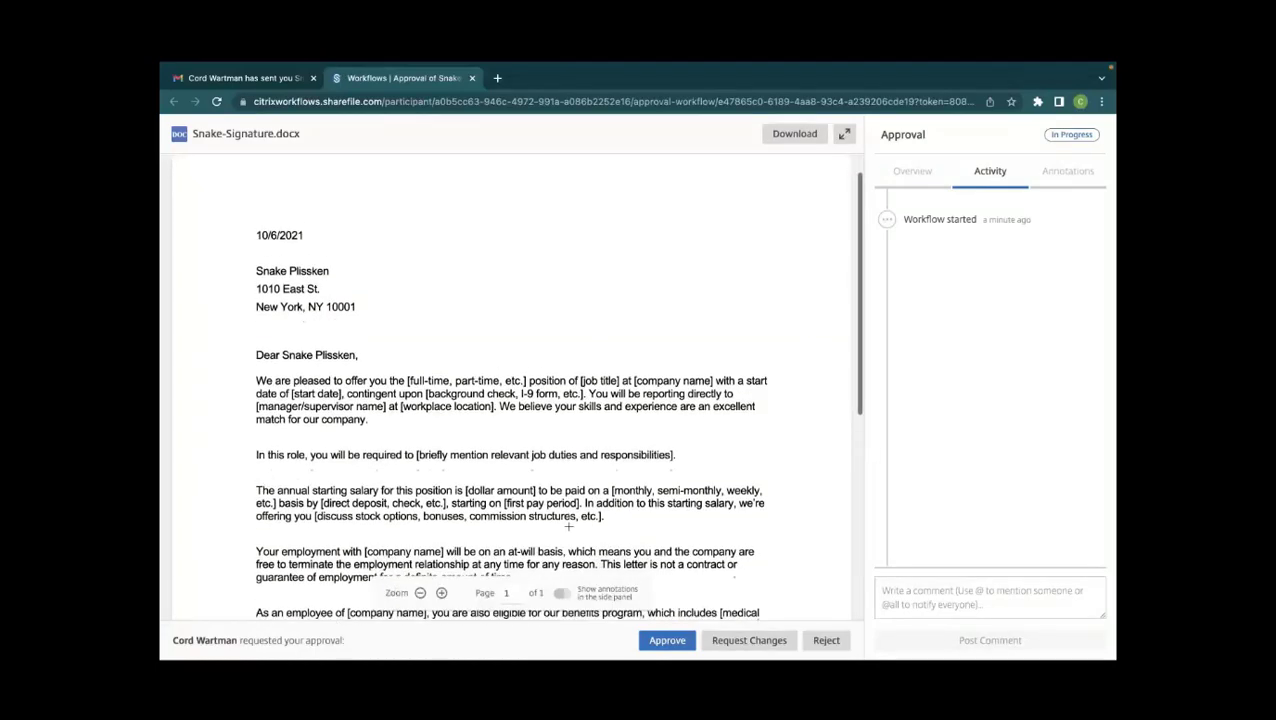
Annotate the "[full-time, part-time, etc.]" placeholder in the offer letter with "Full time".
{"action": "left_click_drag", "start_coordinate": [409, 317], "coordinate": [523, 318]}
{"action": "left_click", "coordinate": [524, 302]}
{"action": "type", "text": "Full time"}
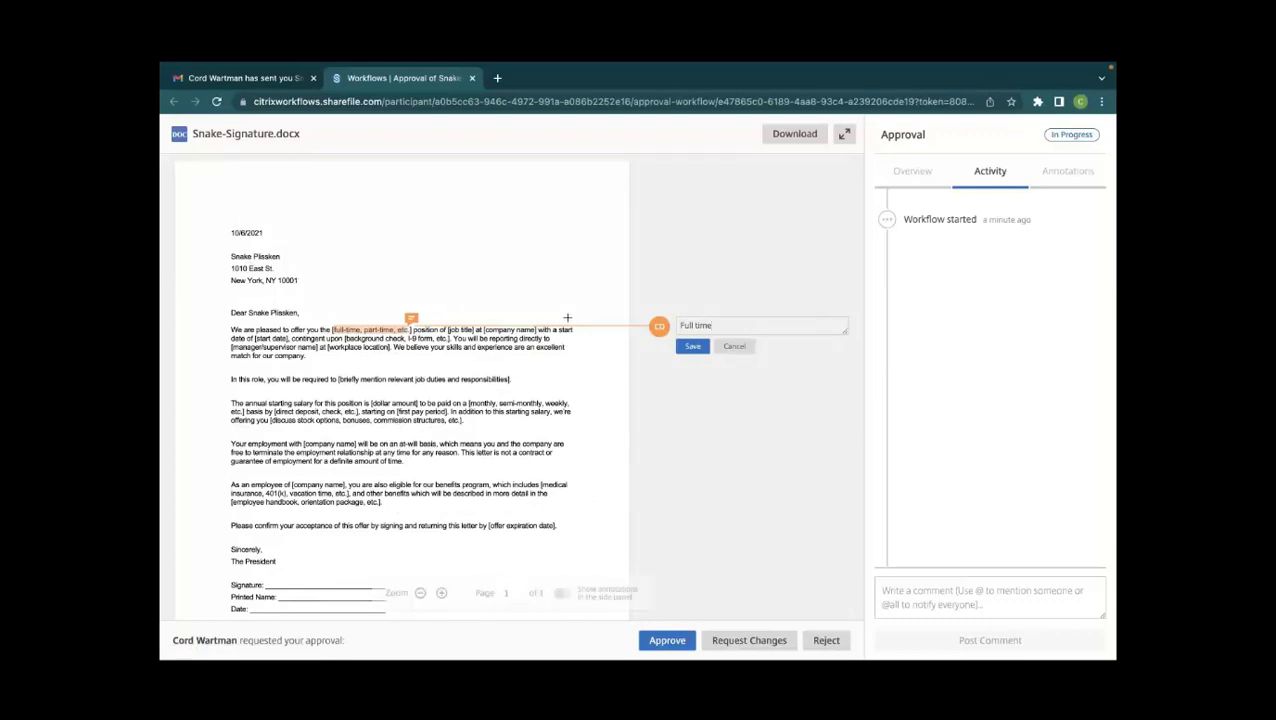
{"action": "key", "text": "Return"}
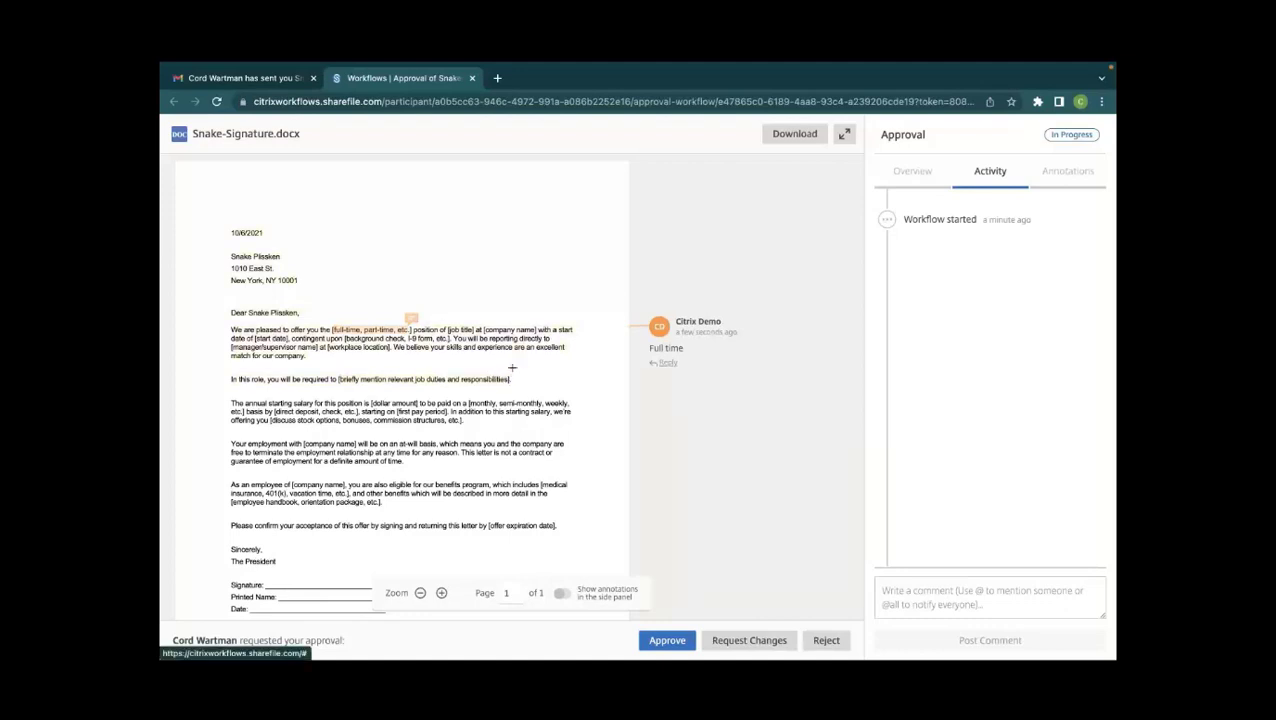
Annotate the job duties and responsibilities placeholder with "speaking with customers" and request changes to the document.
{"action": "left_click", "coordinate": [511, 366]}
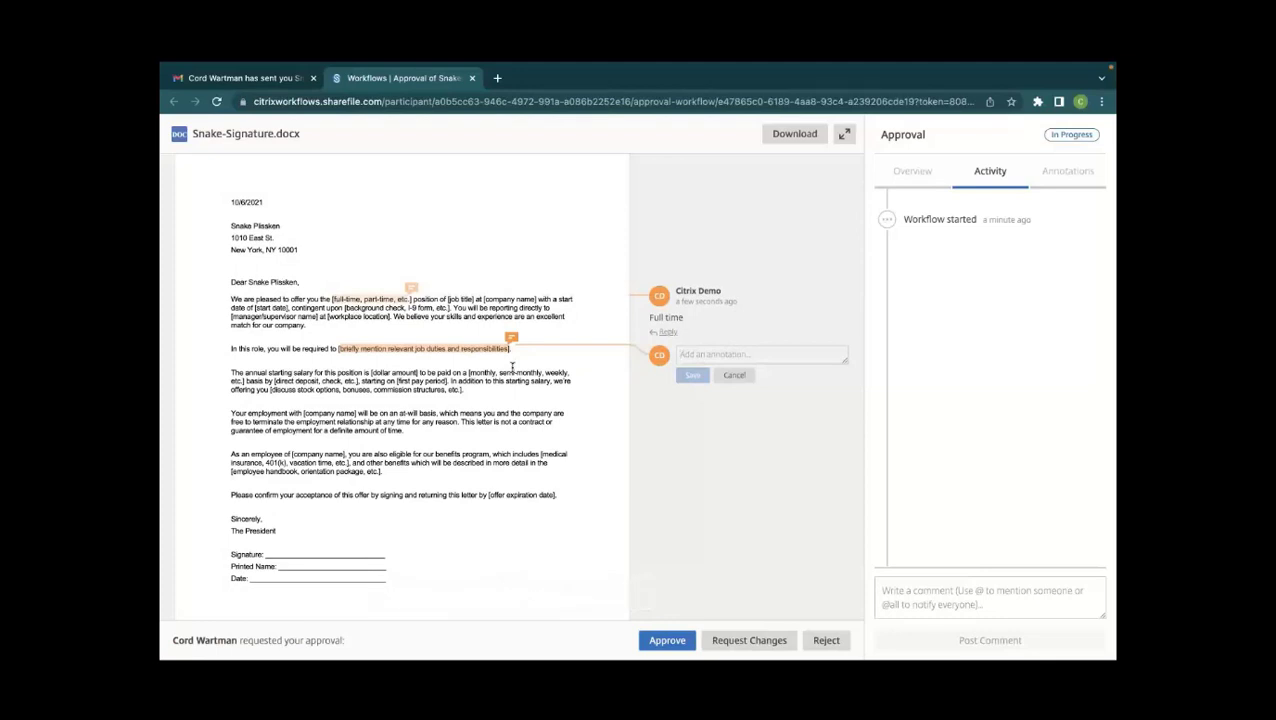
{"action": "type", "text": "speaking"}
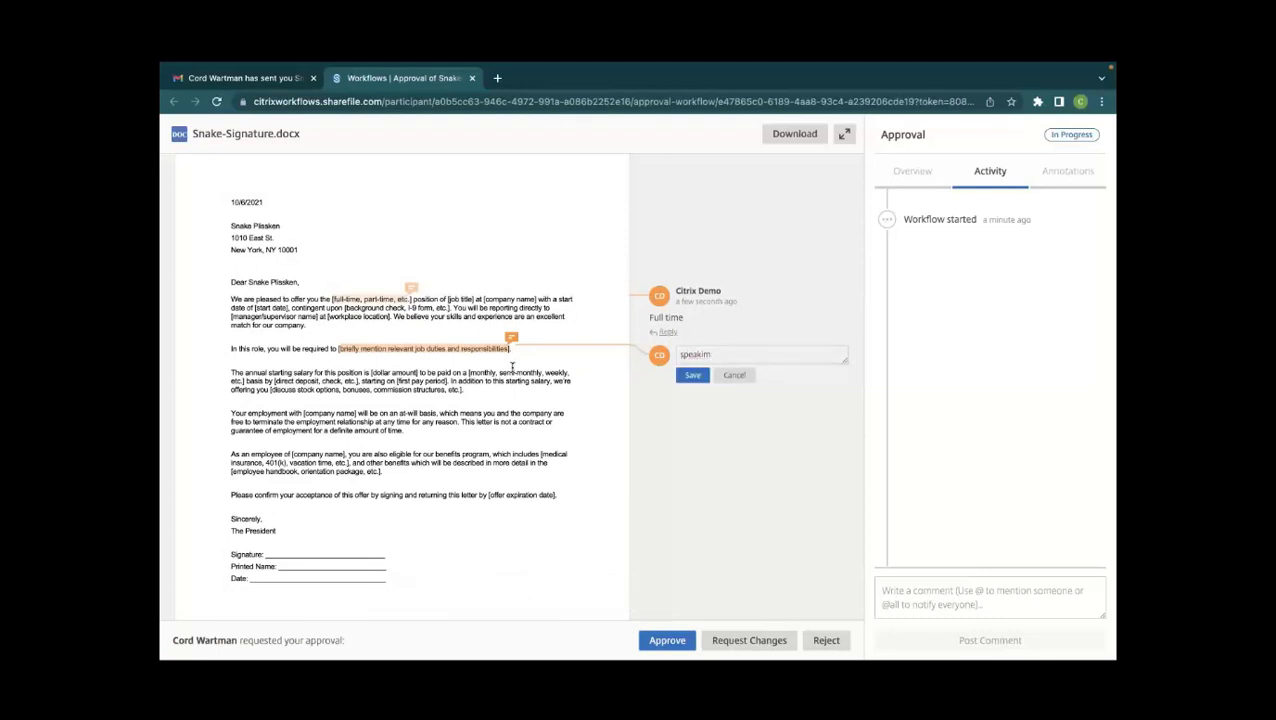
{"action": "type", "text": " with customers"}
{"action": "left_click", "coordinate": [690, 375]}
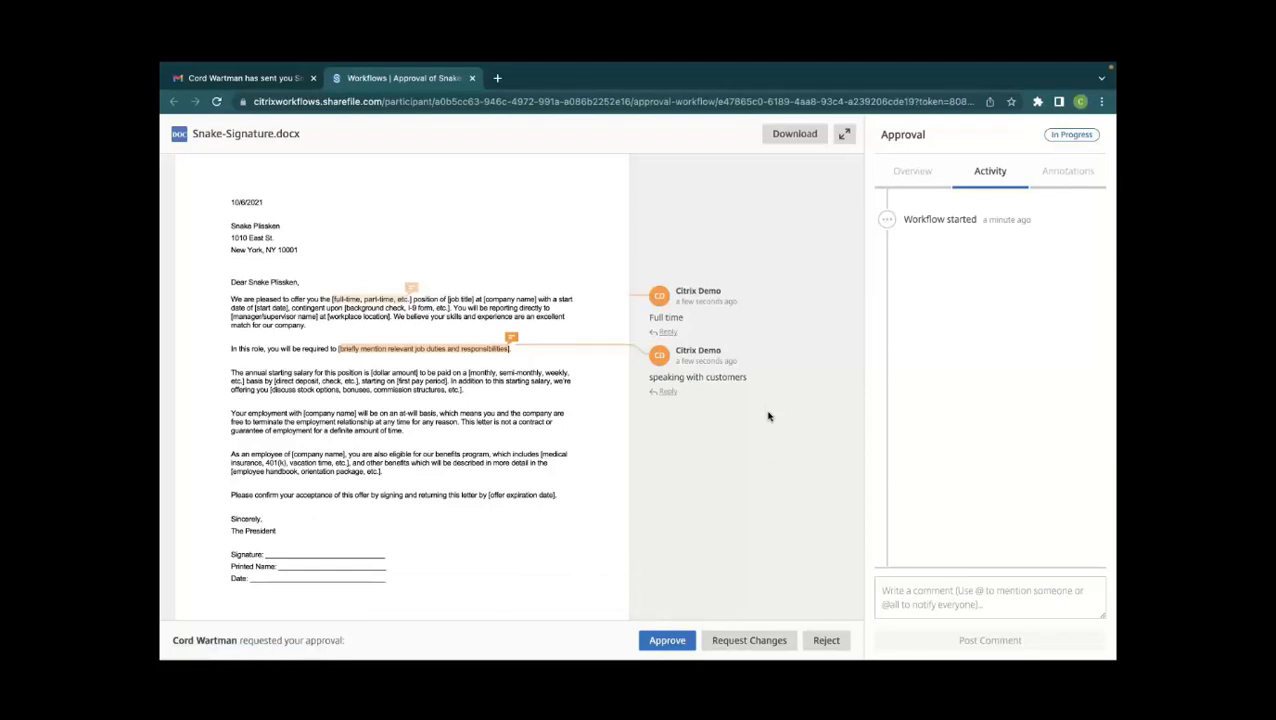
{"action": "left_click", "coordinate": [757, 641]}
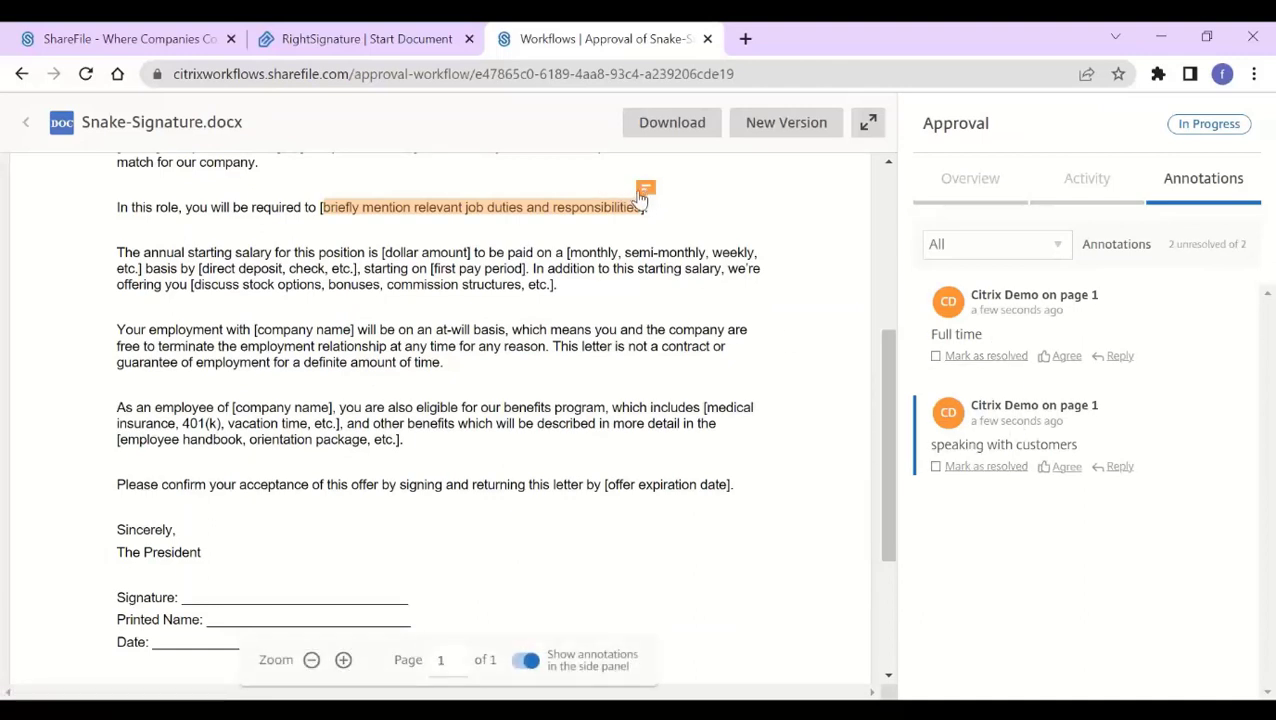
As the sender, display the annotations beside the document instead of in the side panel, and mark "Full time" as resolved and agreed.
{"action": "left_click", "coordinate": [530, 661]}
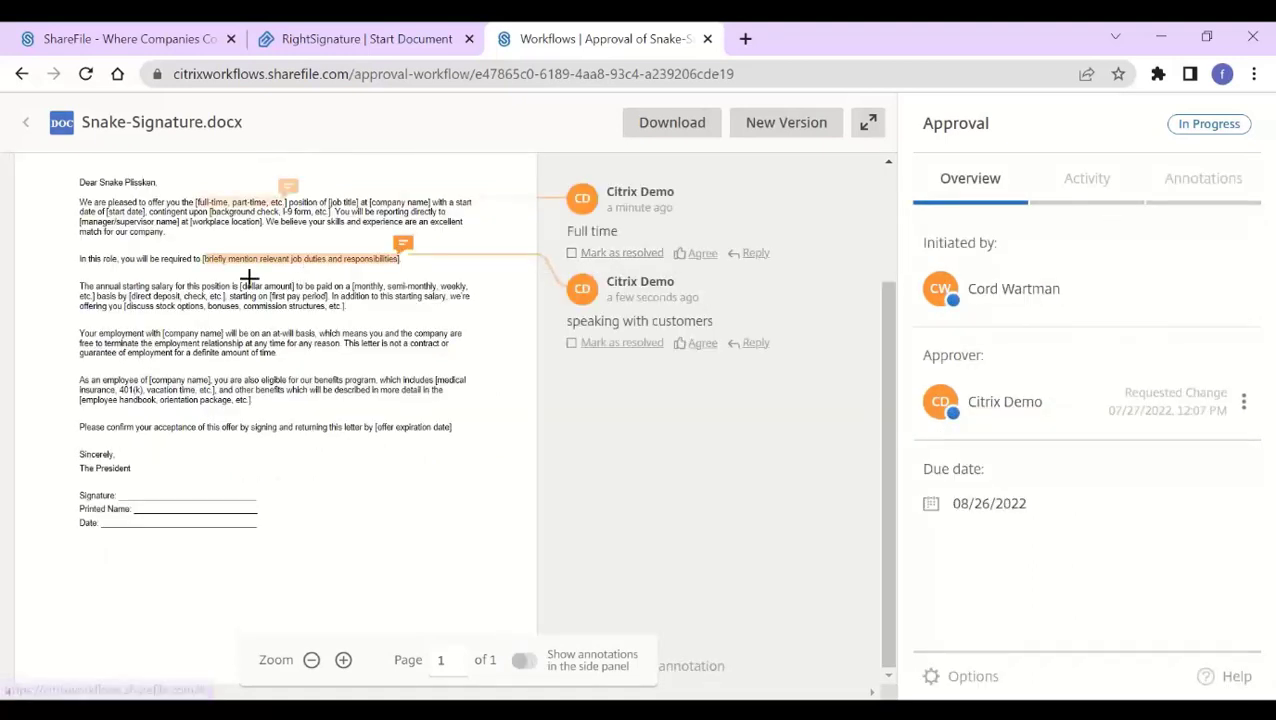
{"action": "left_click", "coordinate": [571, 256]}
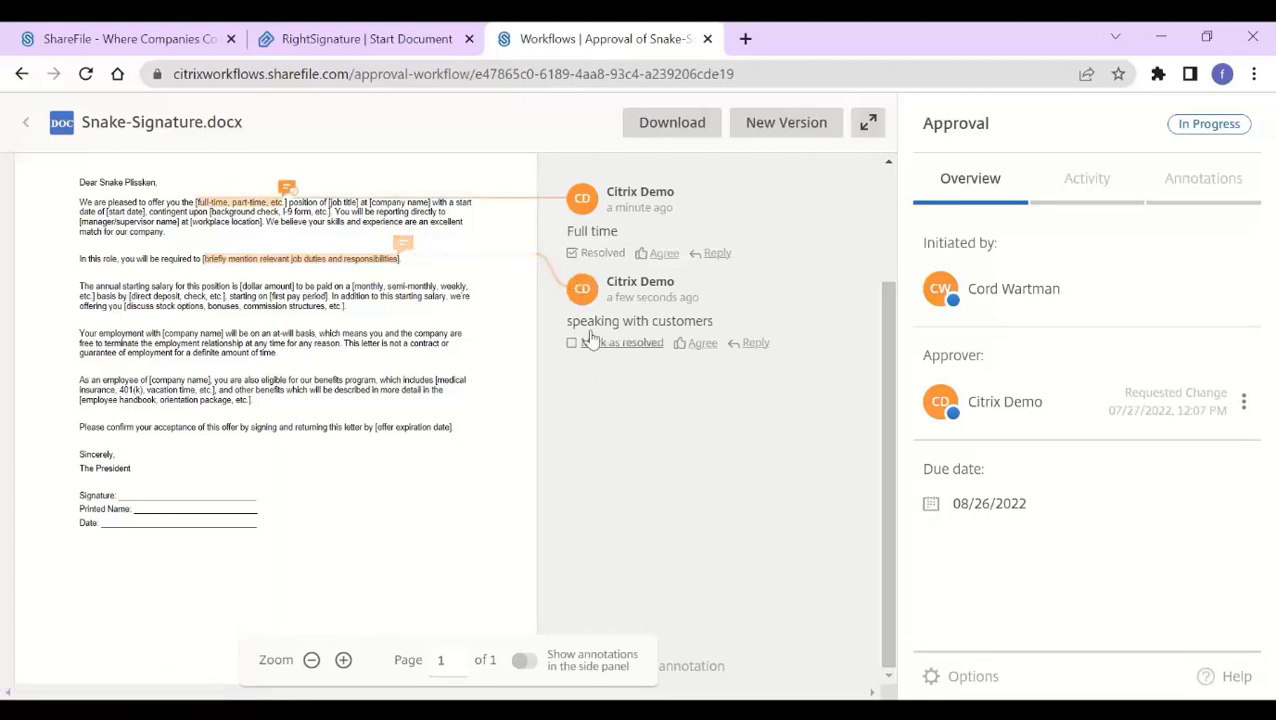
{"action": "left_click", "coordinate": [663, 256]}
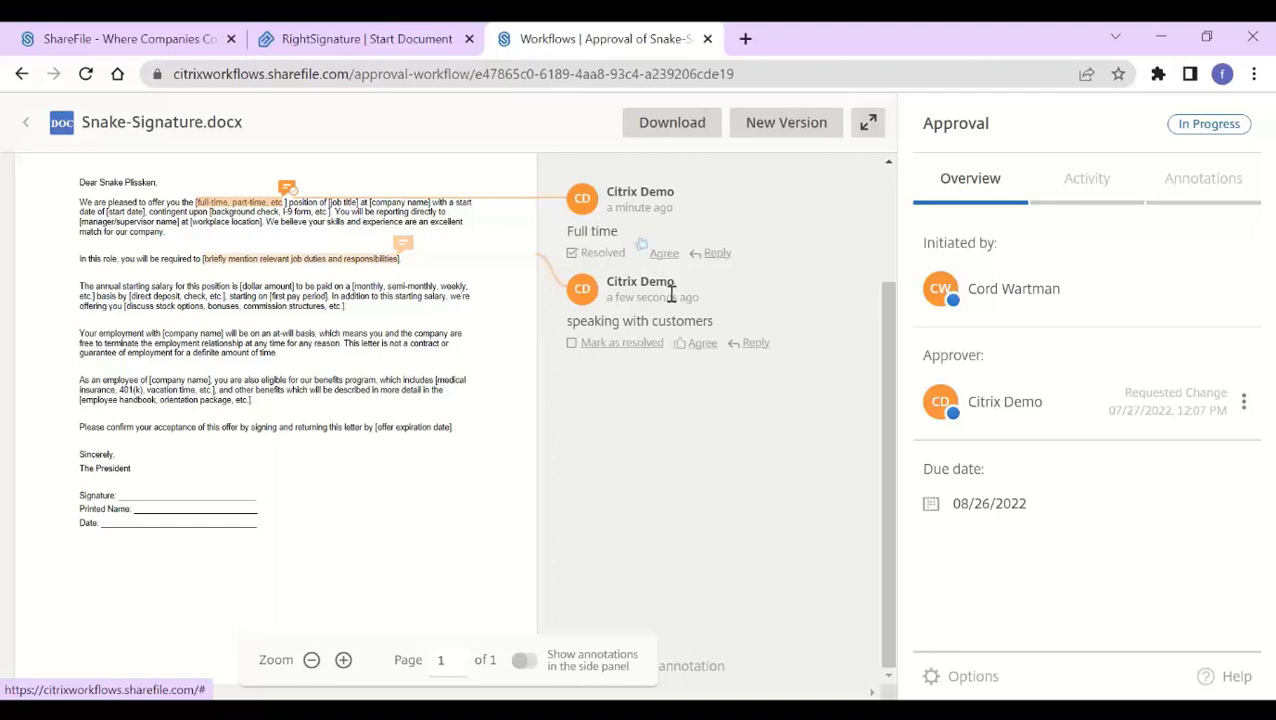
Reply "Sounds good!" to the "Full time" annotation.
{"action": "left_click", "coordinate": [718, 255]}
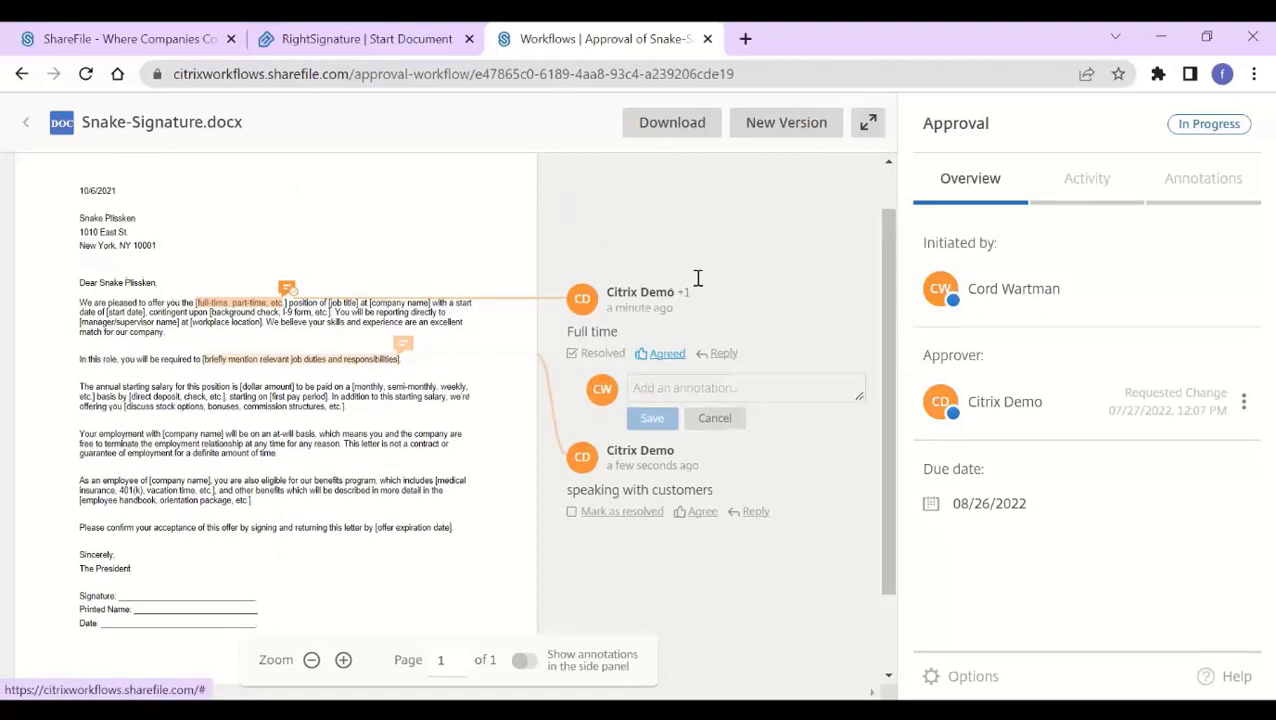
{"action": "type", "text": "Sounds"}
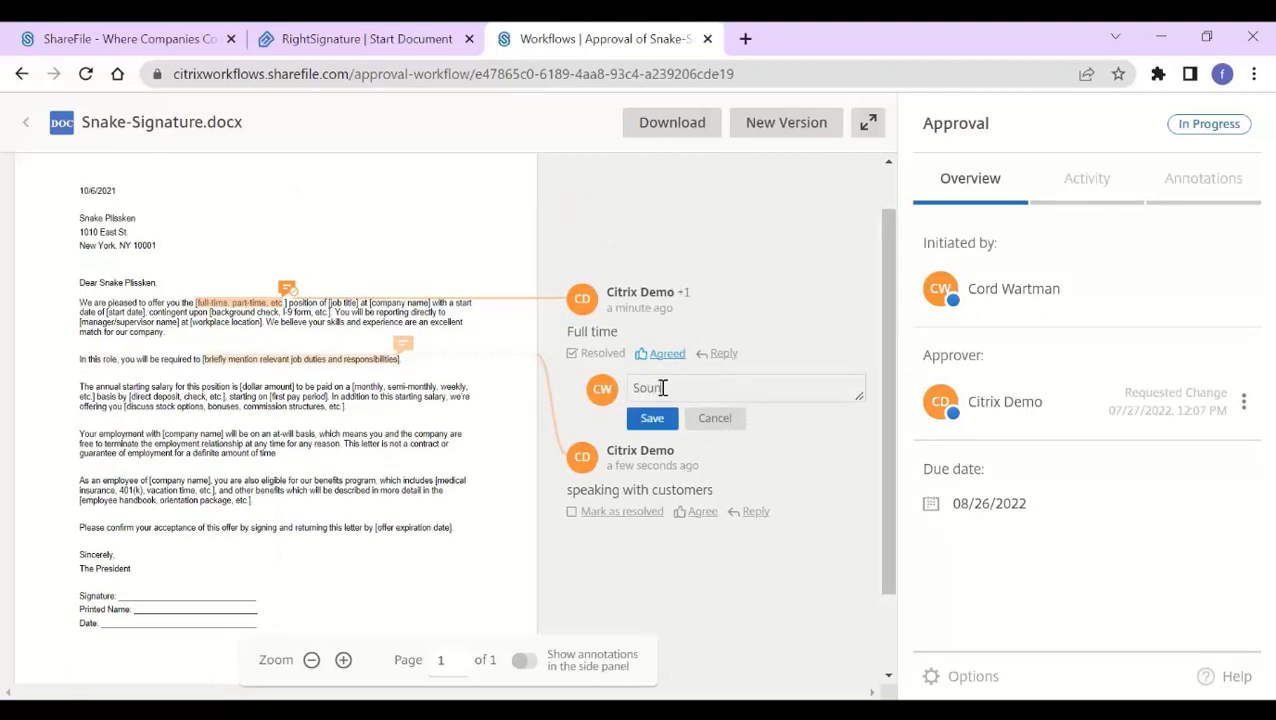
{"action": "type", "text": " godo"}
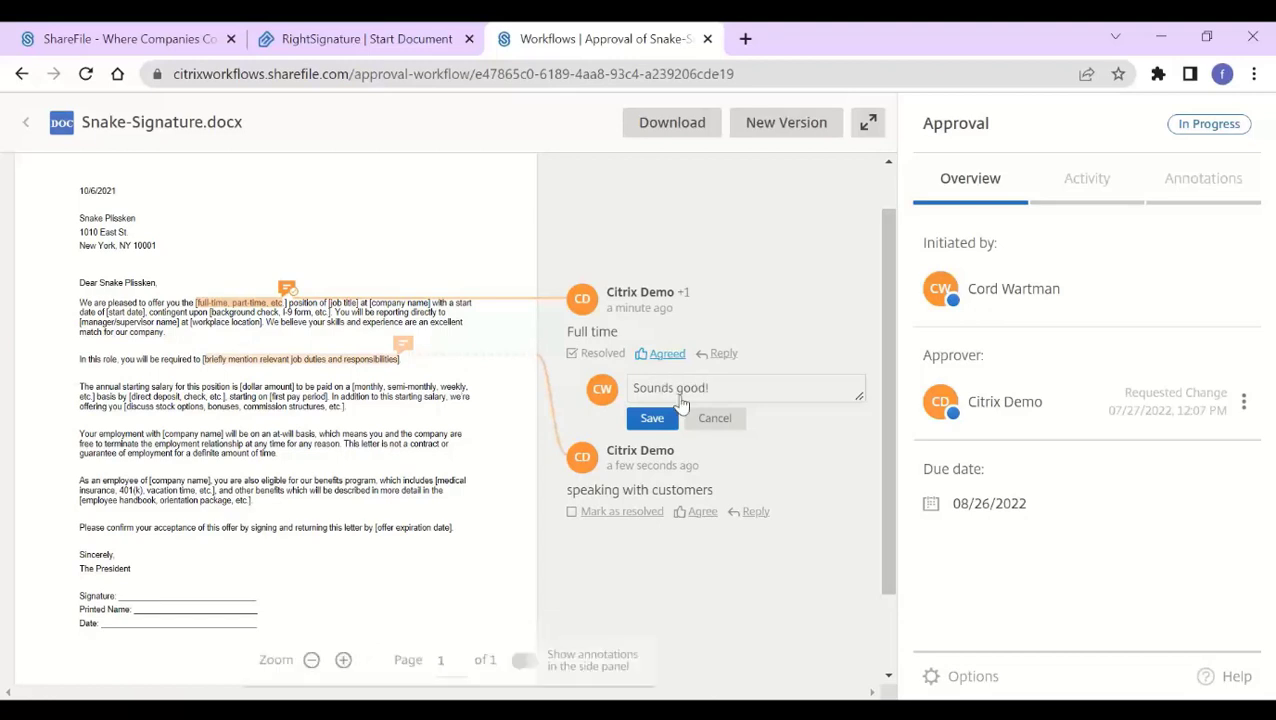
{"action": "left_click", "coordinate": [655, 420]}
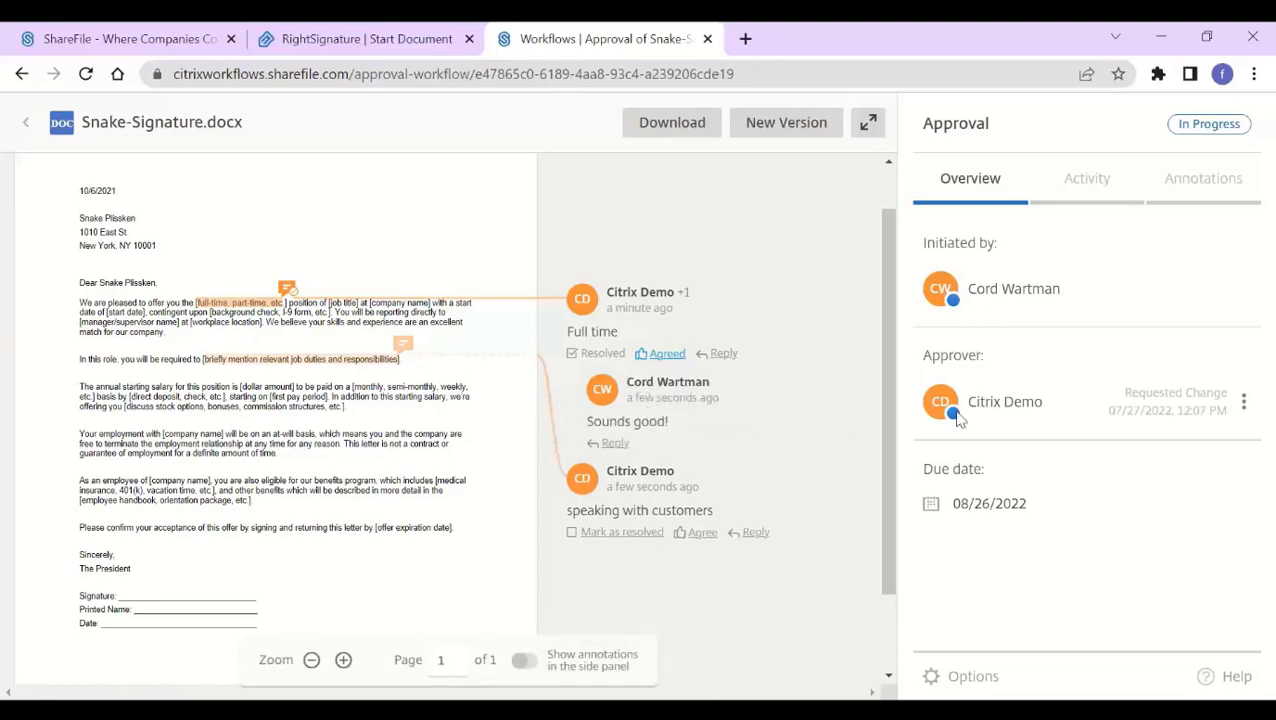
Agree with the approver's comment in the approval workflow's activity log.
{"action": "left_click", "coordinate": [1104, 180]}
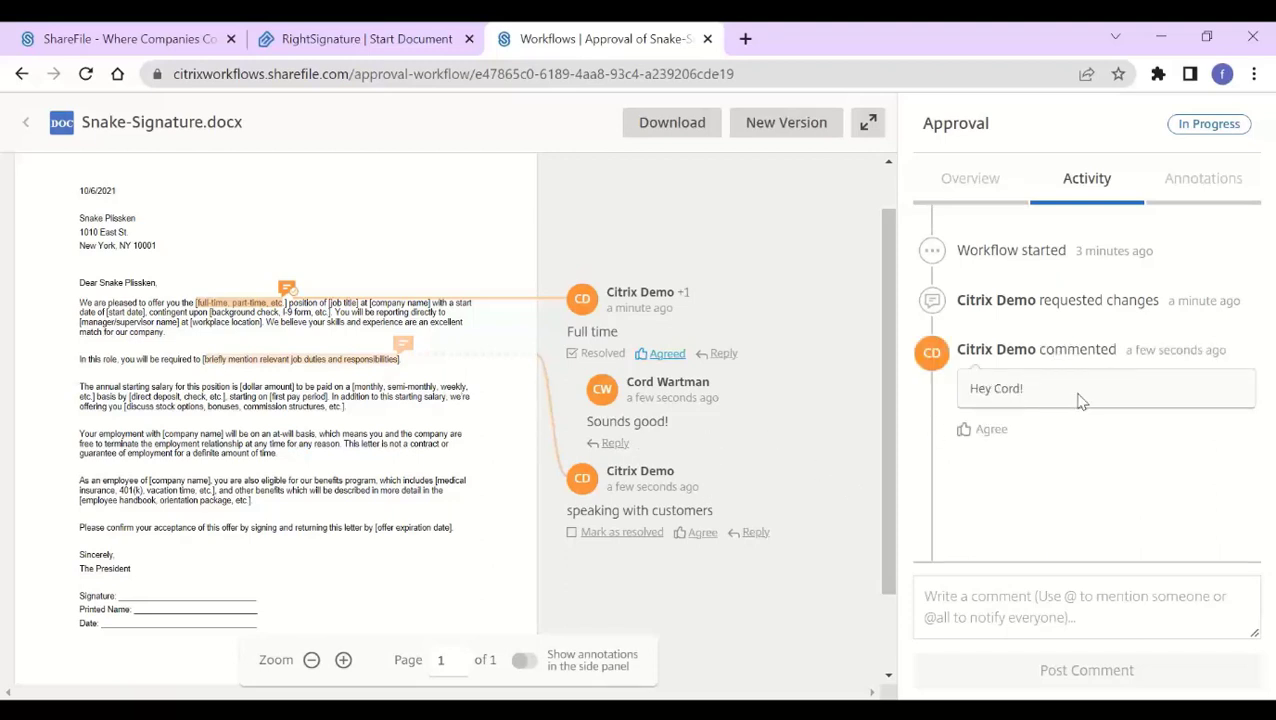
{"action": "left_click", "coordinate": [990, 431]}
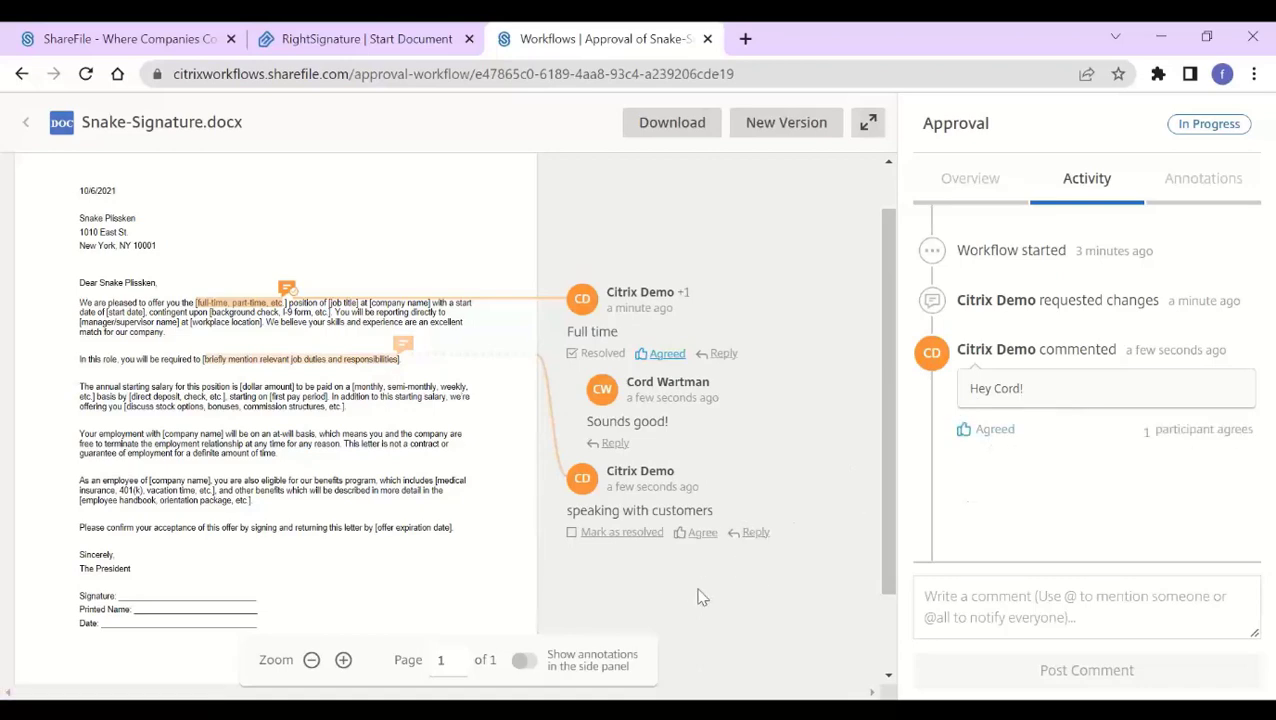
{"action": "scroll", "coordinate": [690, 590], "scroll_direction": "down", "scroll_amount": 1}
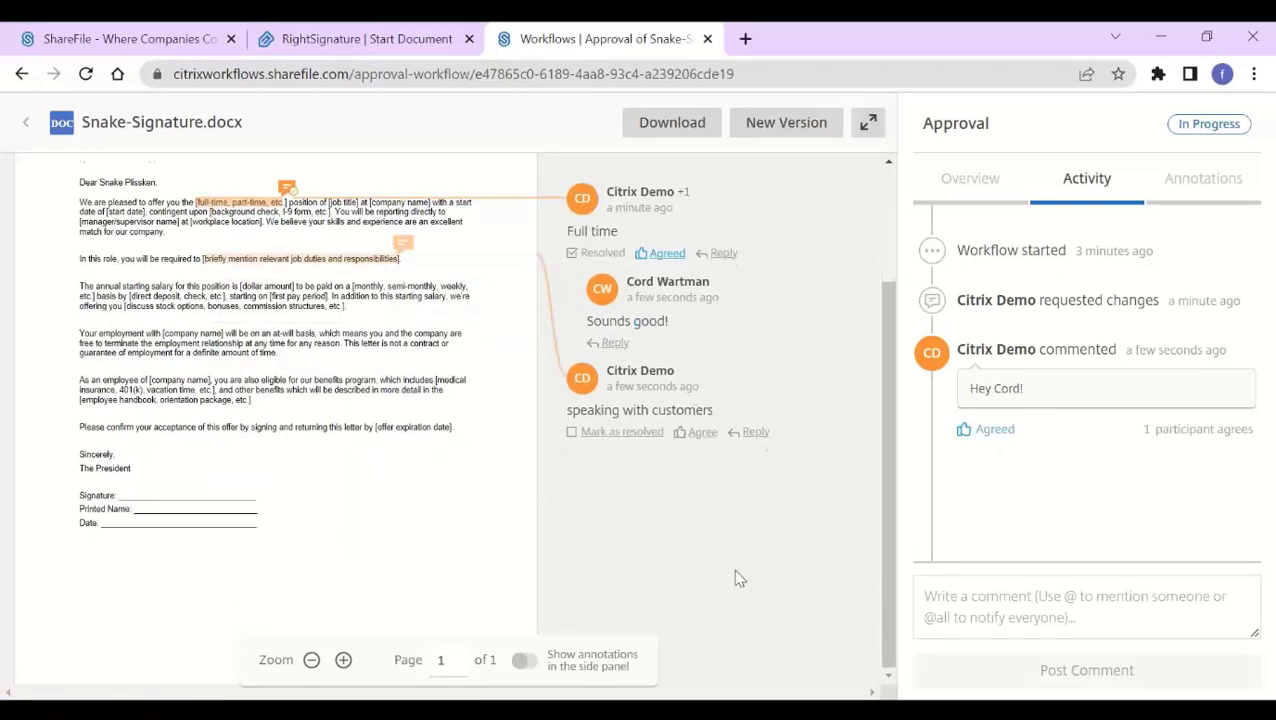
{"action": "scroll", "coordinate": [735, 578], "scroll_direction": "up", "scroll_amount": 1}
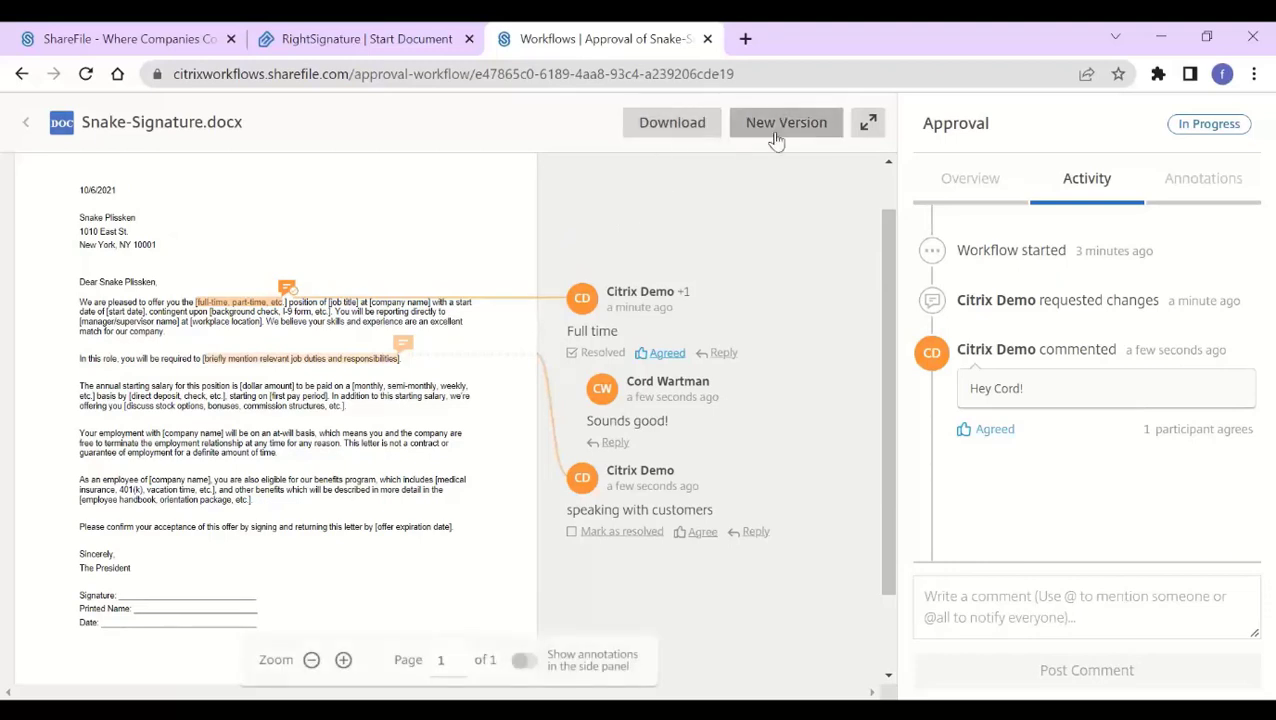
Upload a new version of Snake-Signature.docx from the computer to the approval workflow.
{"action": "left_click", "coordinate": [776, 140]}
{"action": "left_click", "coordinate": [448, 483]}
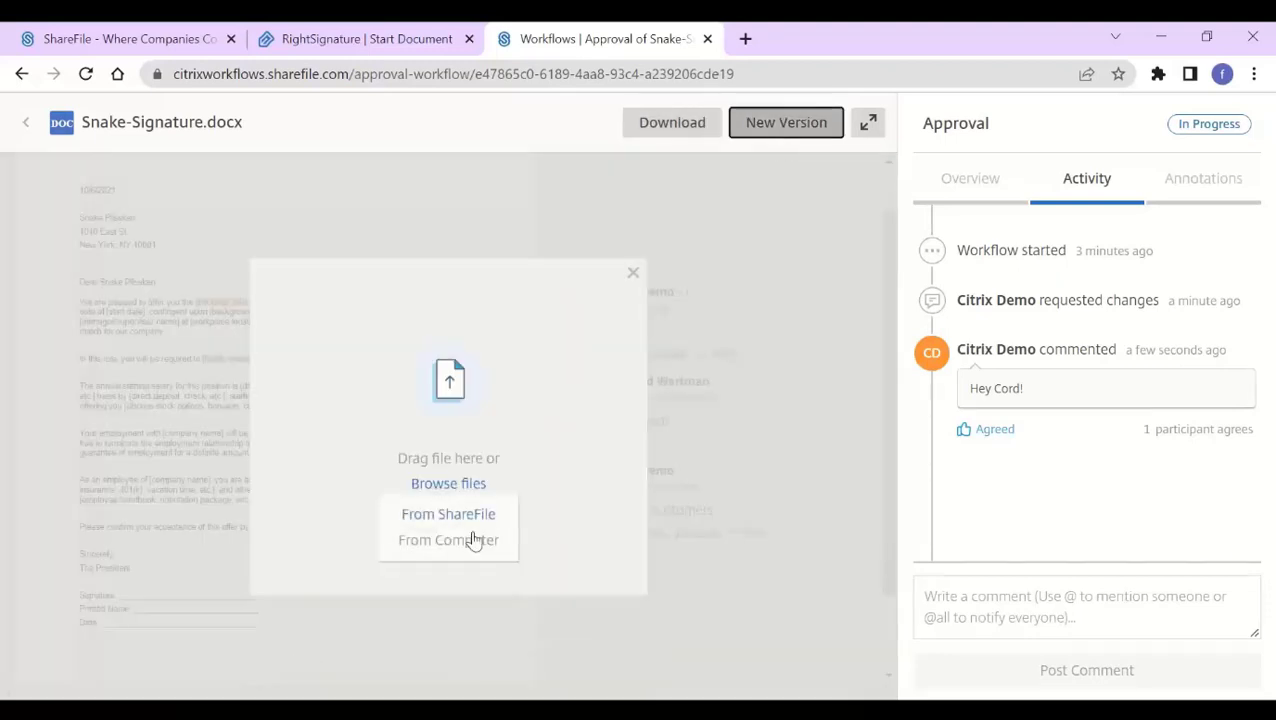
{"action": "left_click", "coordinate": [469, 548]}
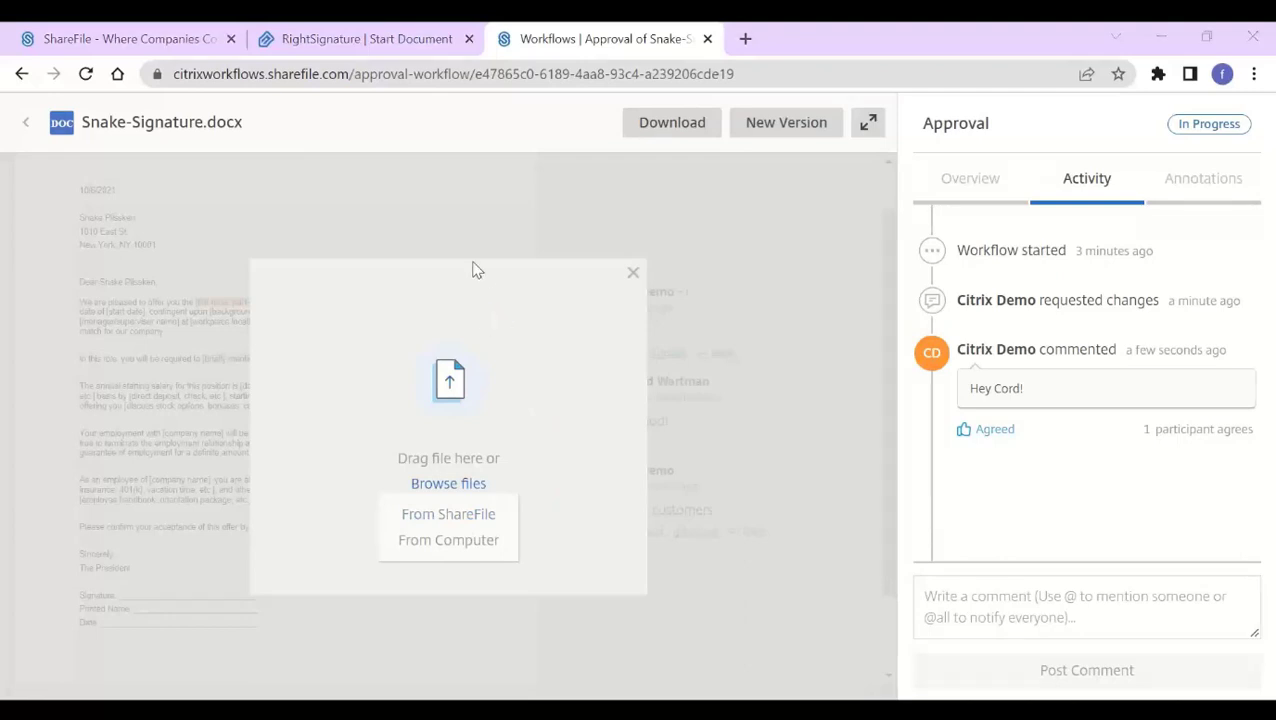
{"action": "left_click", "coordinate": [629, 468]}
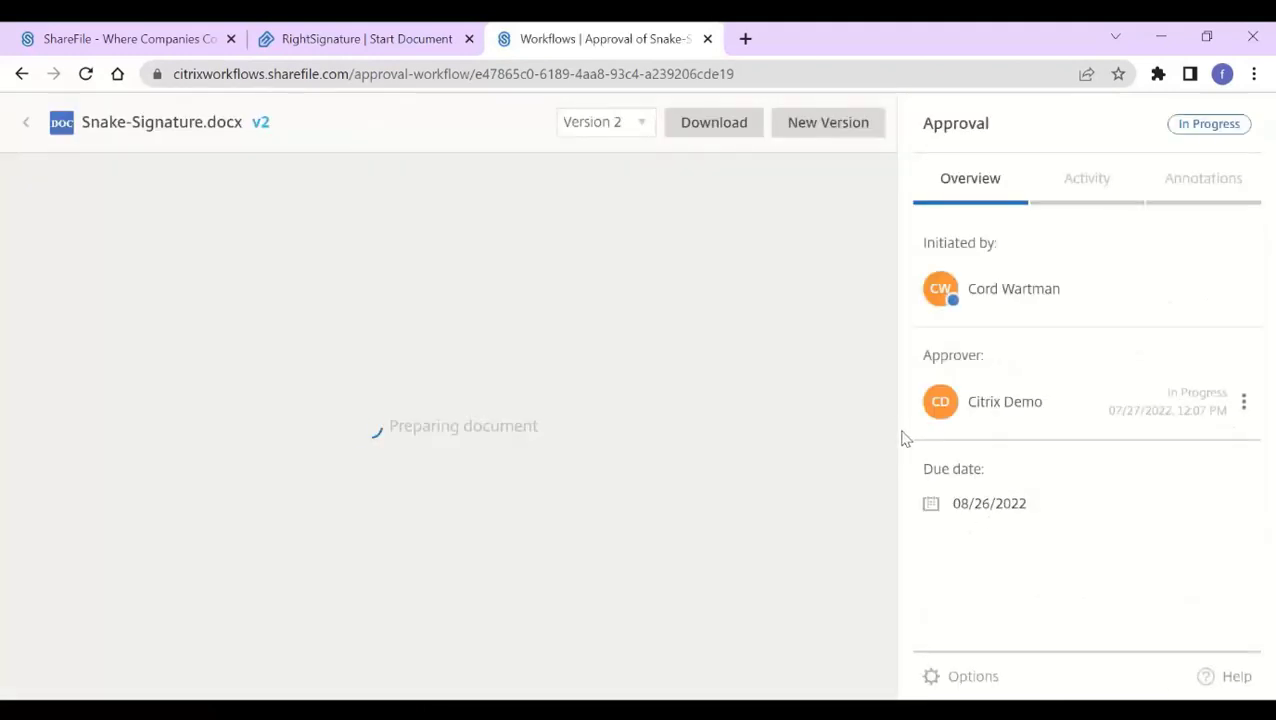
Examine the workflow activity after the new upload and compare Version 1 with Version 2 of the document.
{"action": "left_click", "coordinate": [1064, 178]}
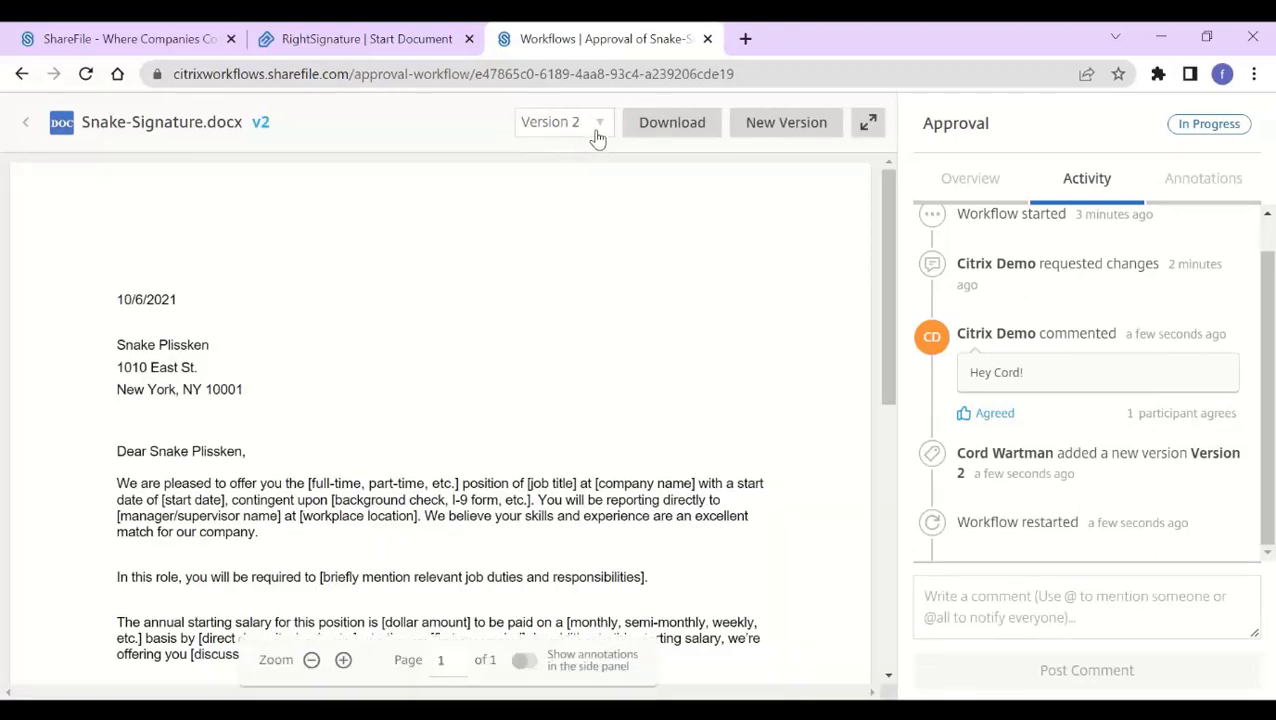
{"action": "left_click", "coordinate": [597, 136]}
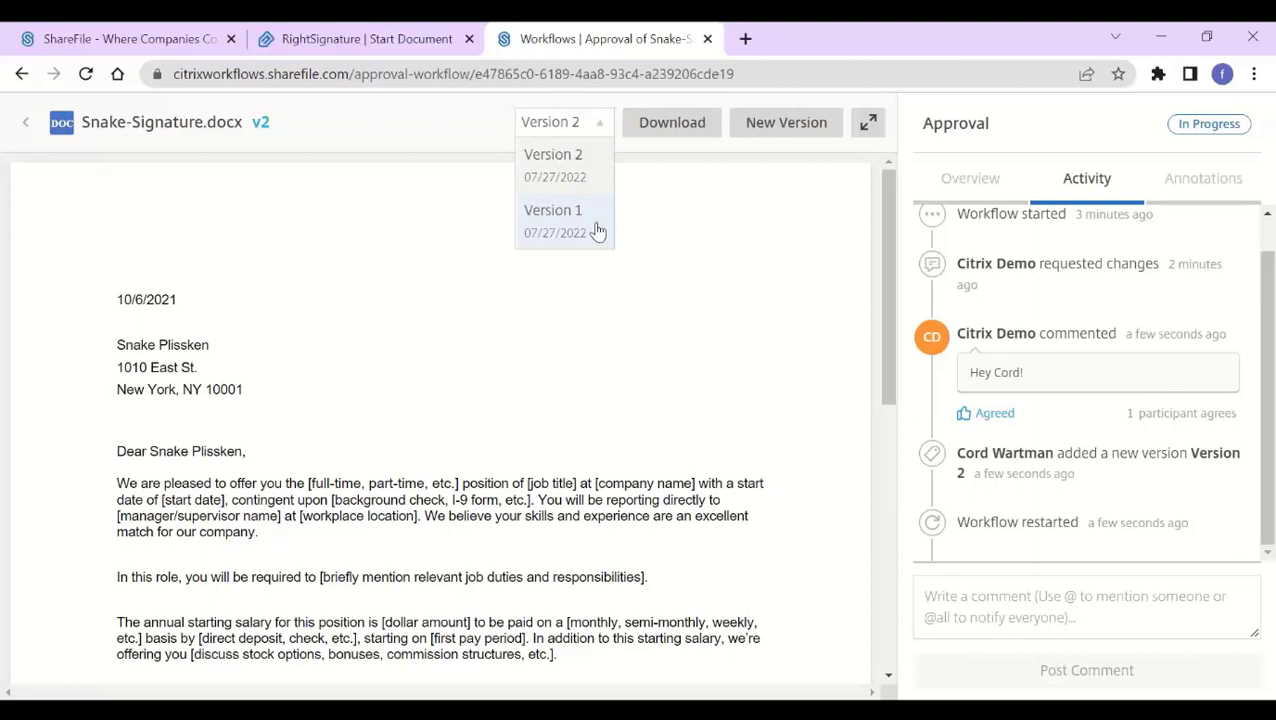
{"action": "left_click", "coordinate": [597, 230]}
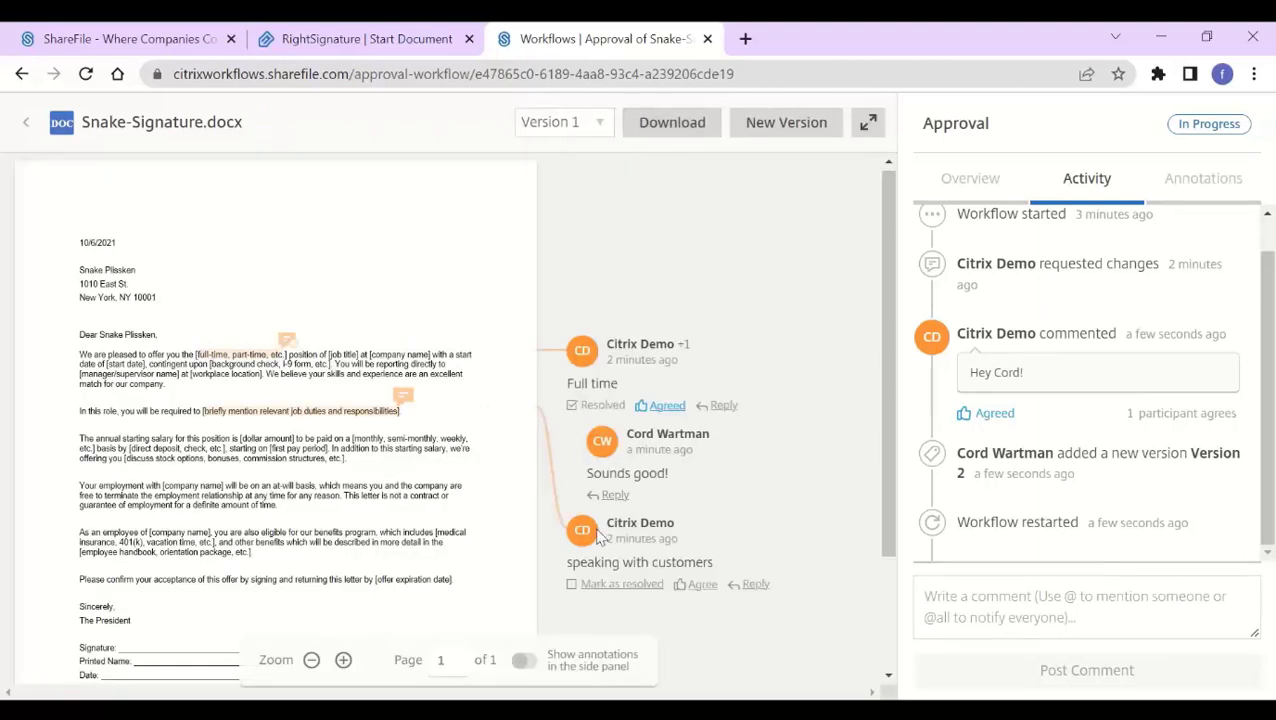
{"action": "left_click", "coordinate": [599, 130]}
{"action": "left_click", "coordinate": [582, 170]}
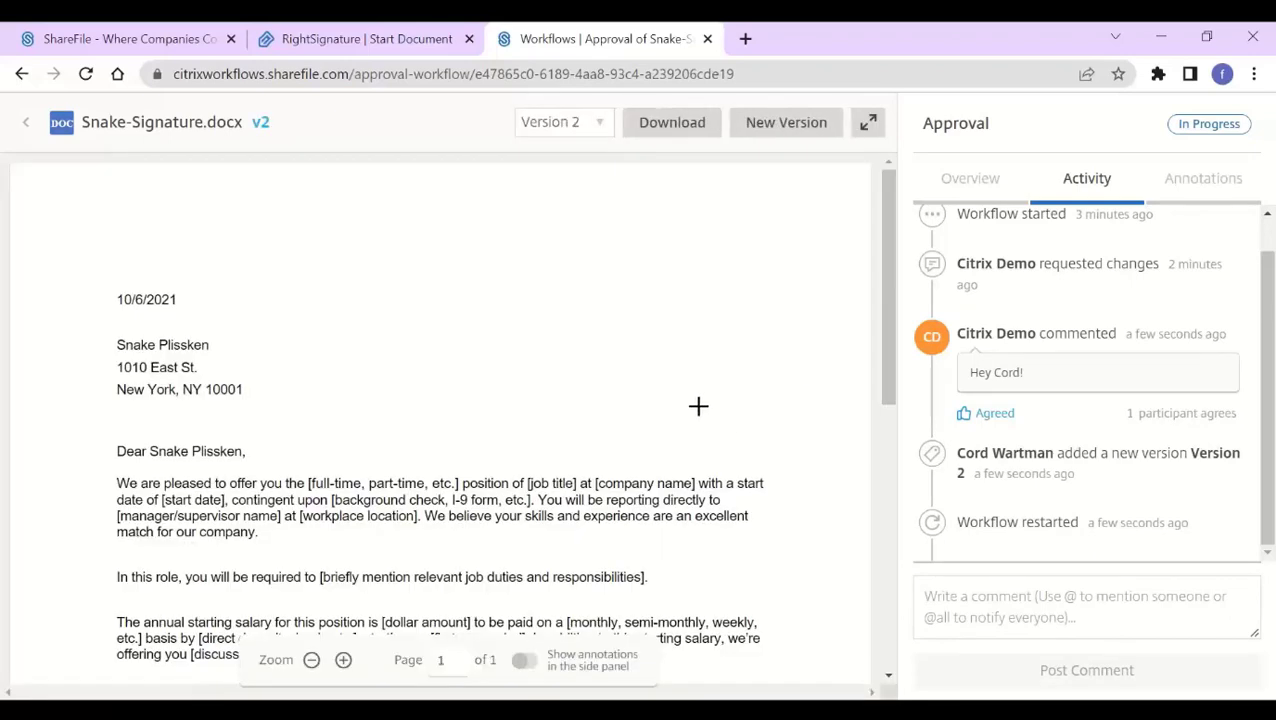
{"action": "scroll", "coordinate": [695, 410], "scroll_direction": "down", "scroll_amount": 3}
{"action": "scroll", "coordinate": [693, 427], "scroll_direction": "down", "scroll_amount": 2}
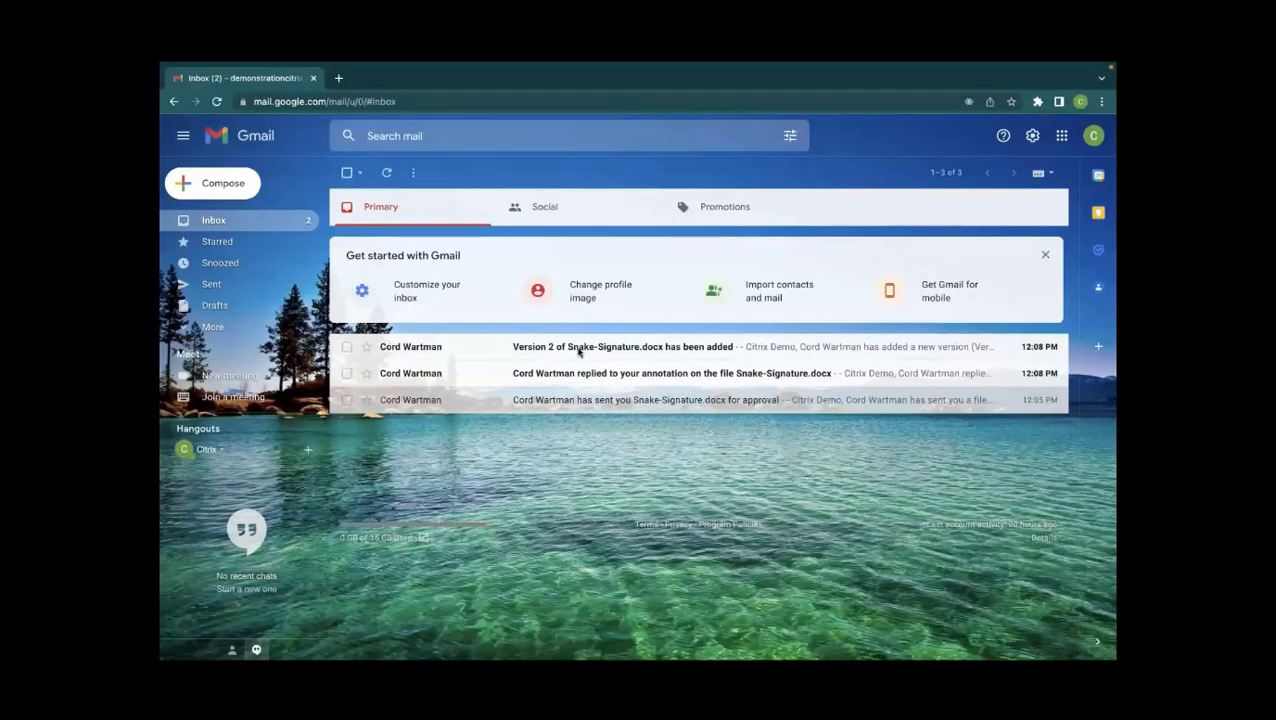
As the approver, open the document from the Version 2 notification e-mail and approve it.
{"action": "left_click", "coordinate": [592, 348]}
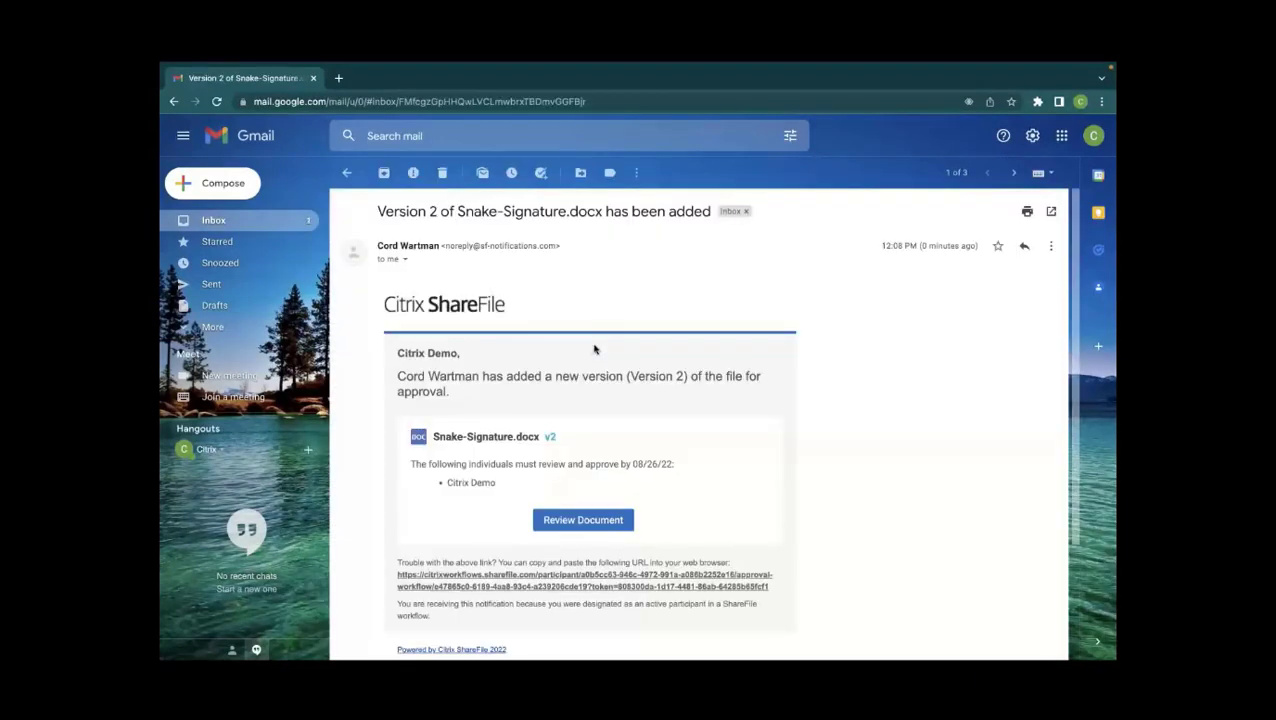
{"action": "left_click", "coordinate": [592, 521]}
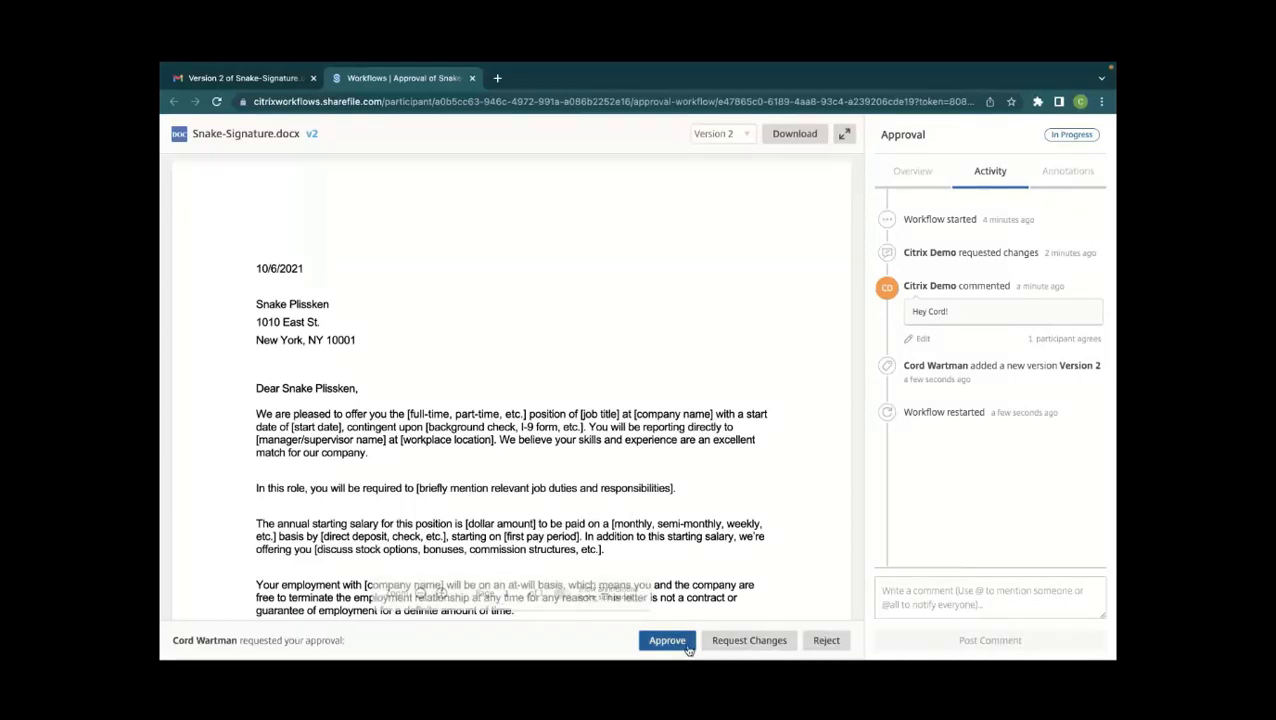
{"action": "left_click", "coordinate": [687, 647]}
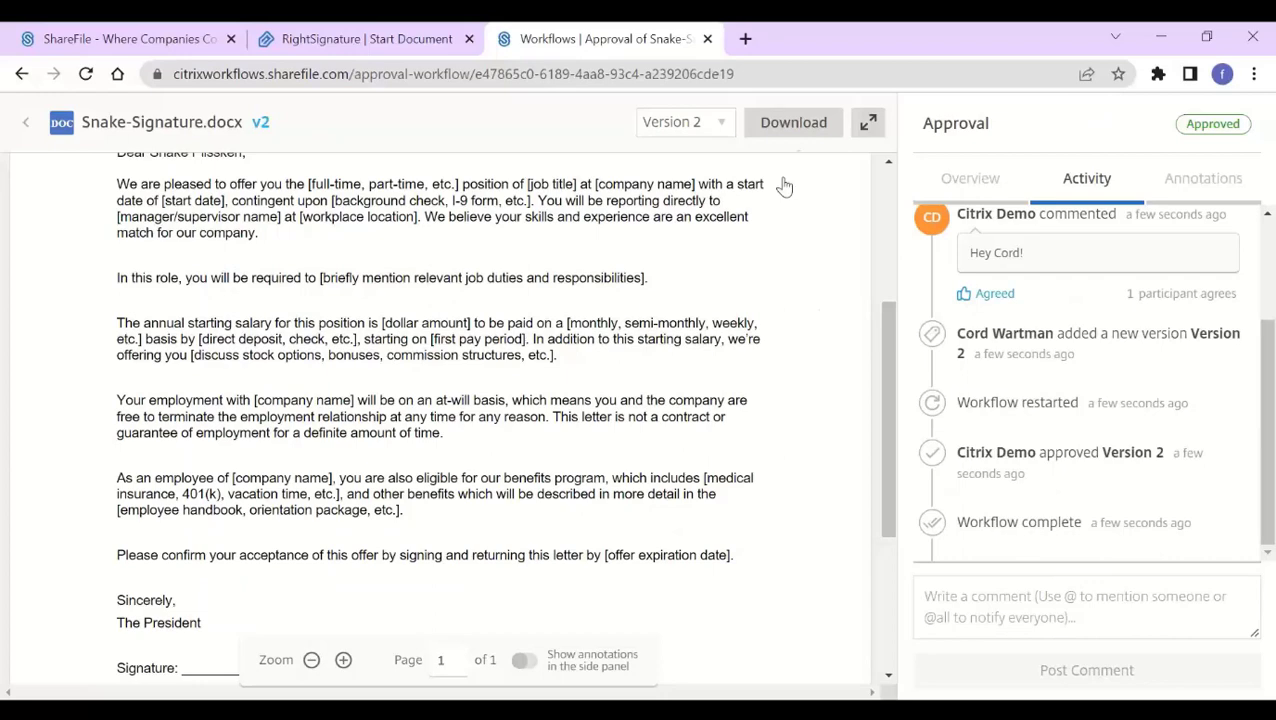
As the sender, download the approved Version 2 of Snake-Signature.docx.
{"action": "left_click", "coordinate": [788, 138]}
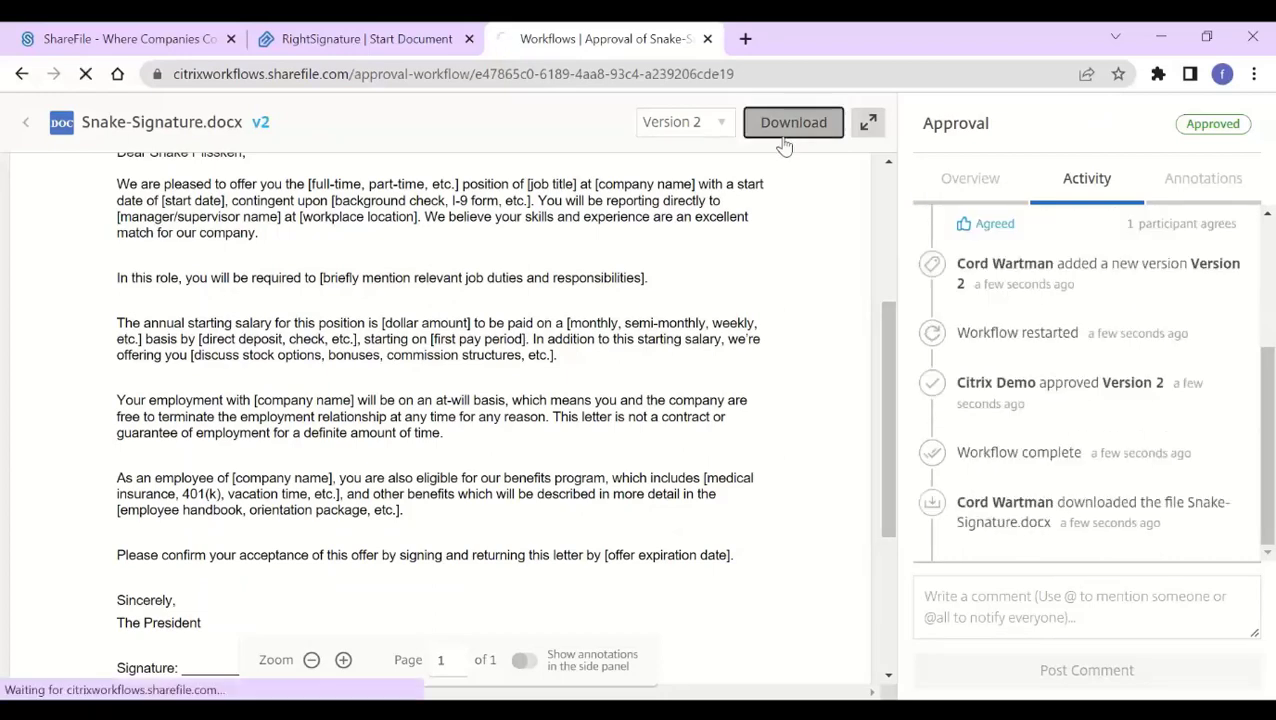
Switch to RightSignature and try to upload the downloaded Snake-Signature document from the computer for a new signature request.
{"action": "left_click", "coordinate": [395, 40]}
{"action": "left_click", "coordinate": [118, 253]}
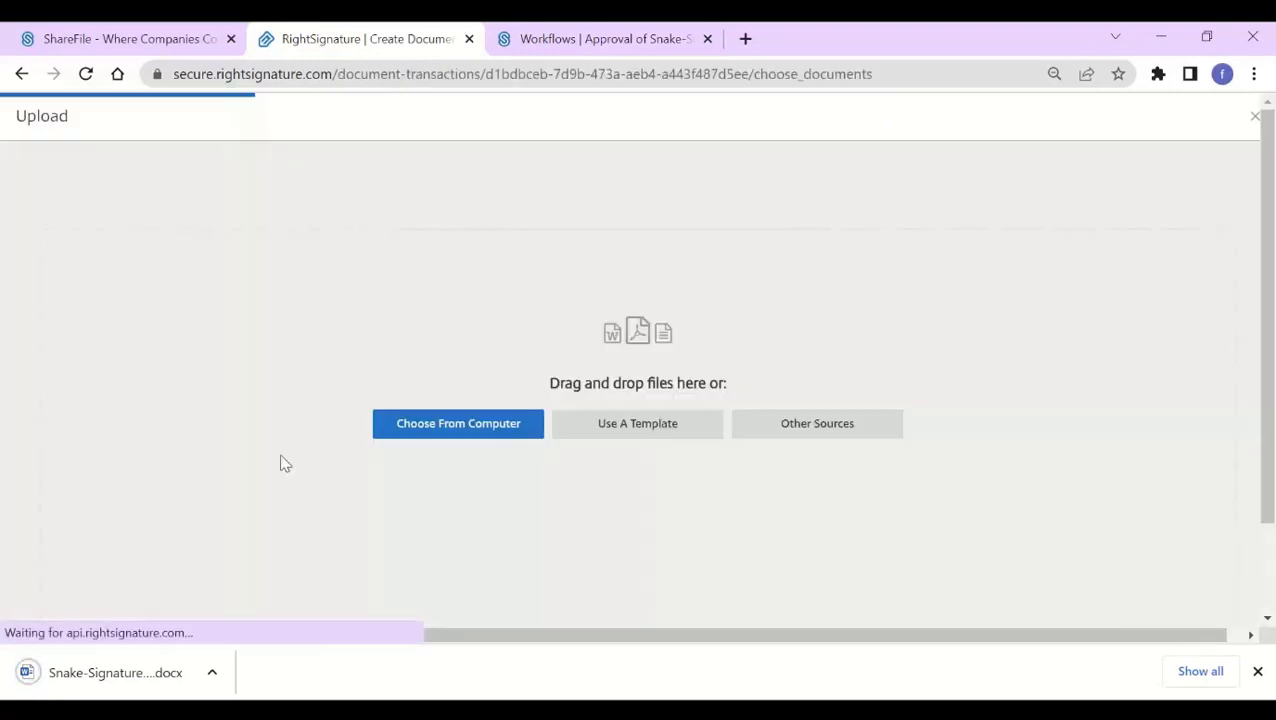
{"action": "left_click", "coordinate": [445, 428]}
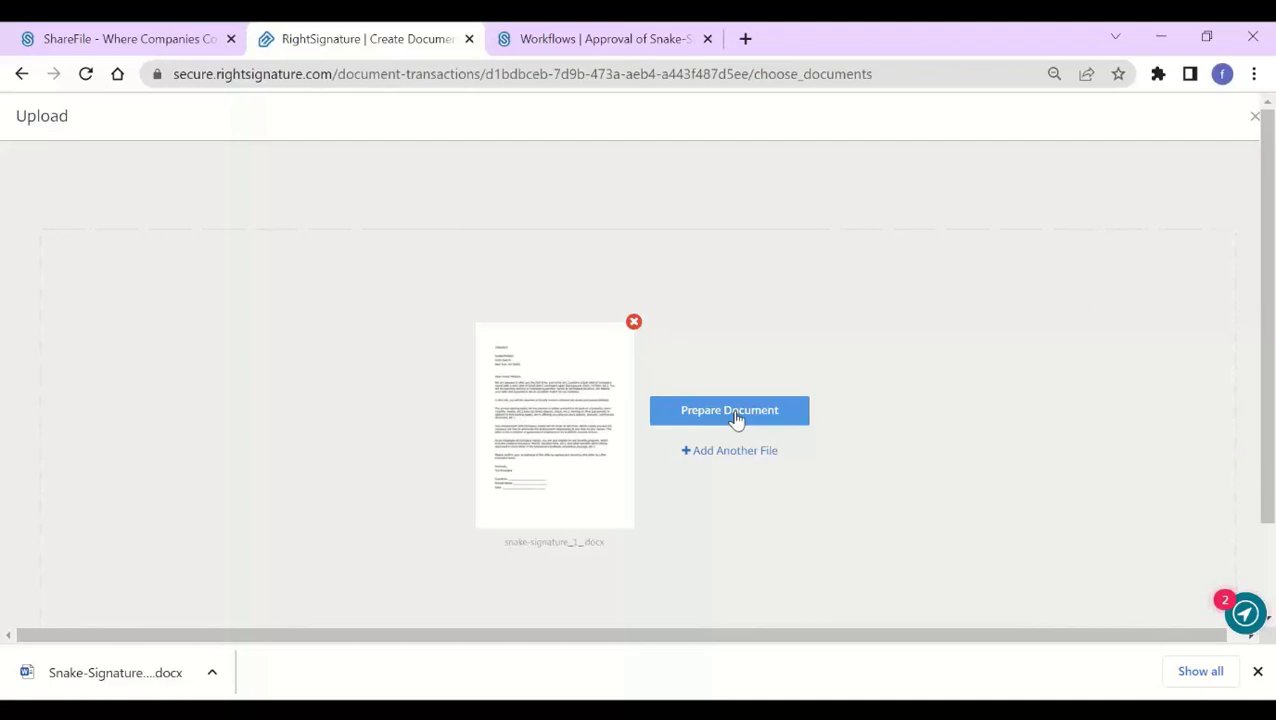
{"action": "left_click", "coordinate": [1258, 120]}
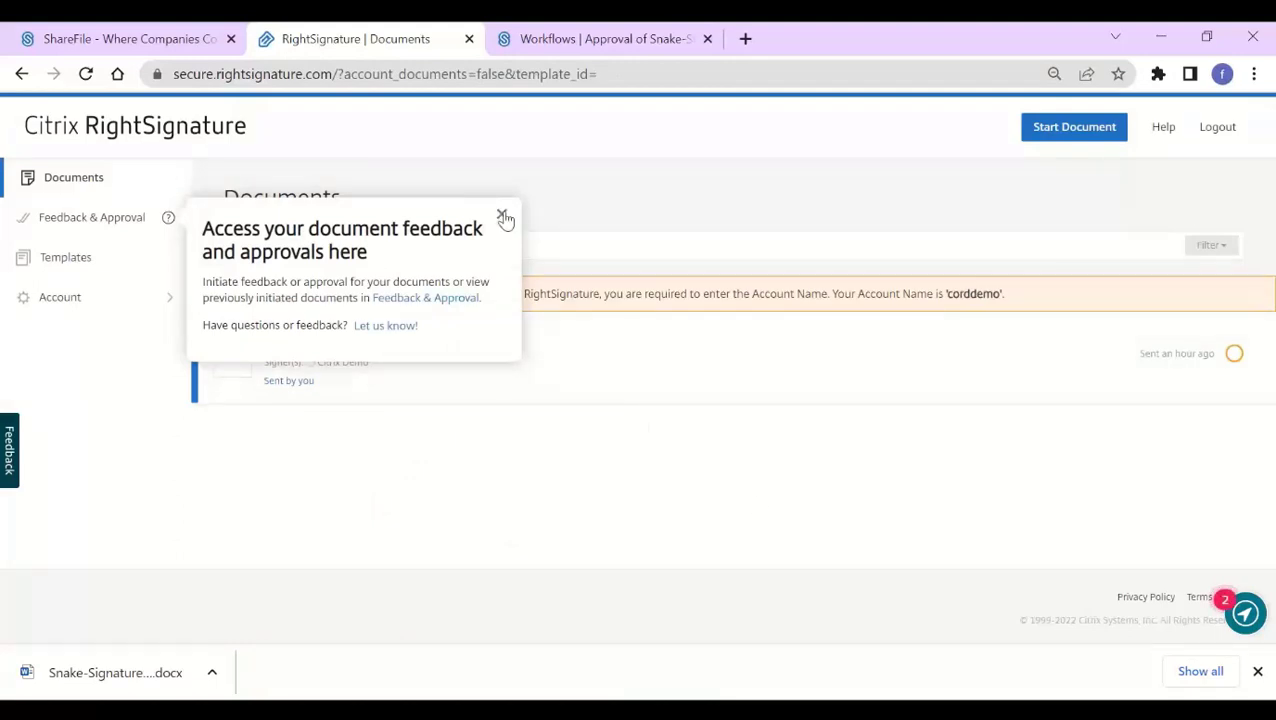
Start a new reusable RightSignature template from the New Hire Confirmation Word file and prepare the document.
{"action": "left_click", "coordinate": [503, 217]}
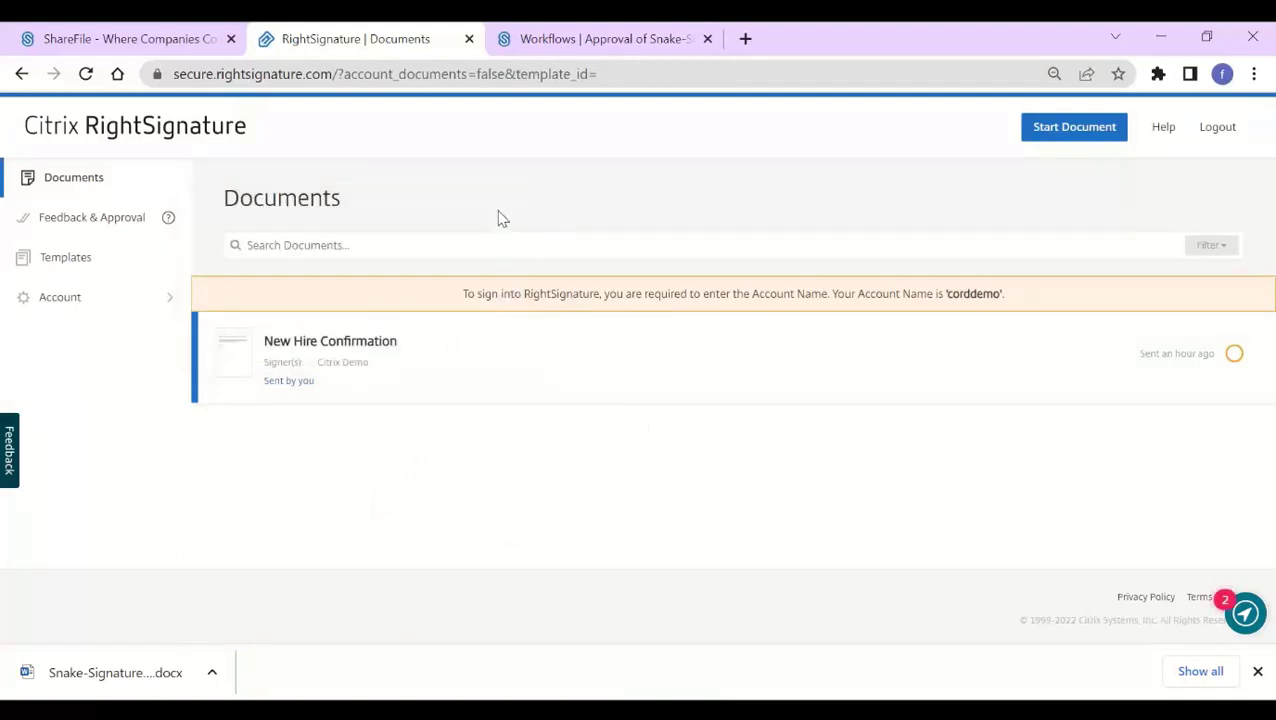
{"action": "left_click", "coordinate": [83, 261]}
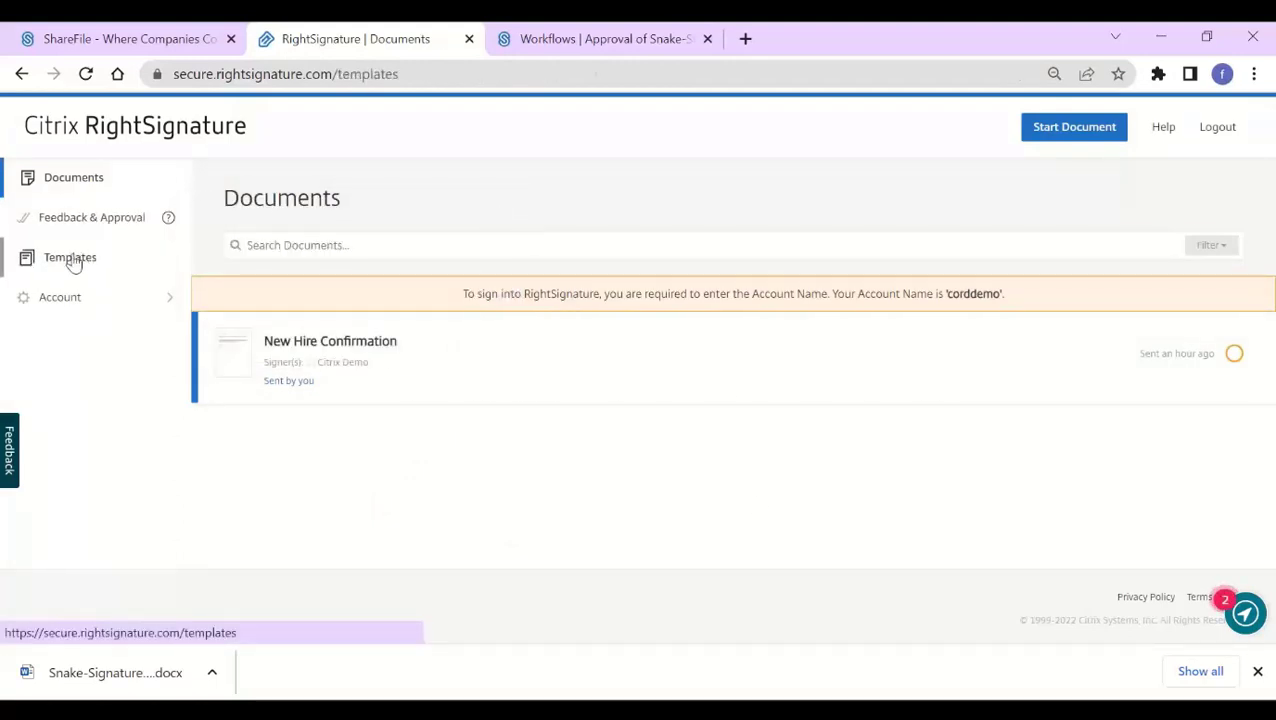
{"action": "scroll", "coordinate": [712, 356], "scroll_direction": "down", "scroll_amount": 3}
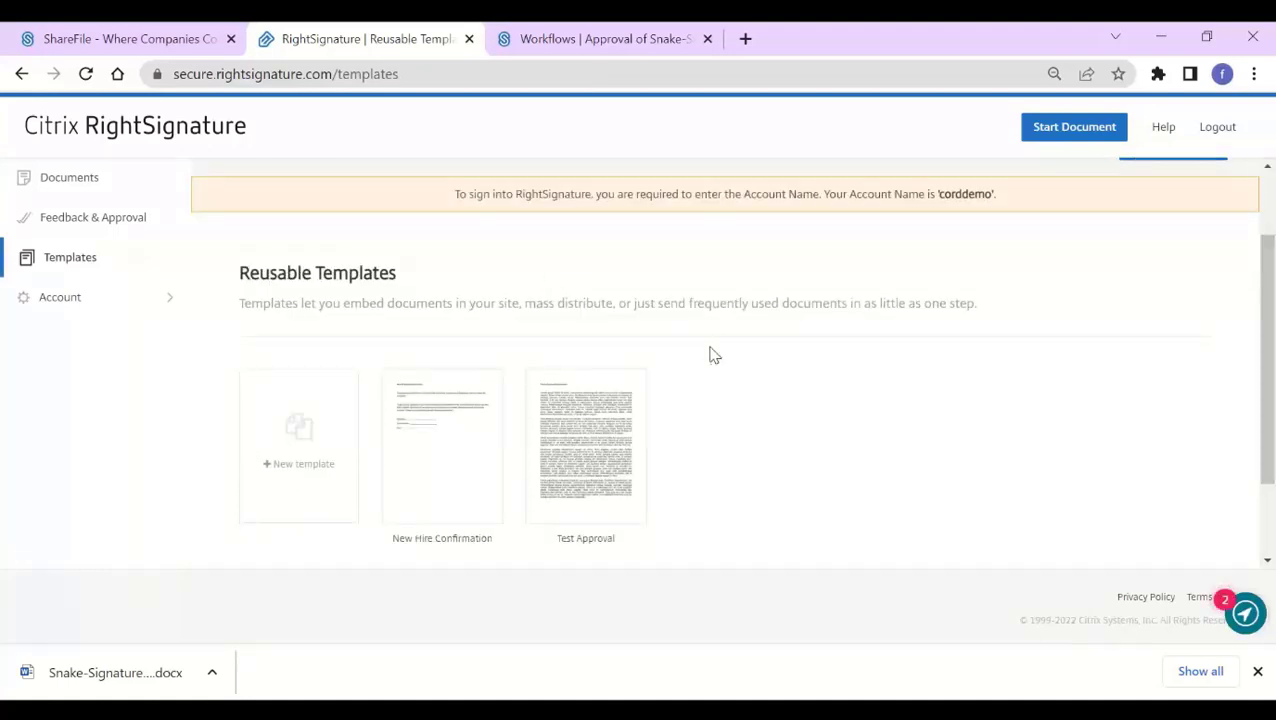
{"action": "scroll", "coordinate": [705, 345], "scroll_direction": "up", "scroll_amount": 1}
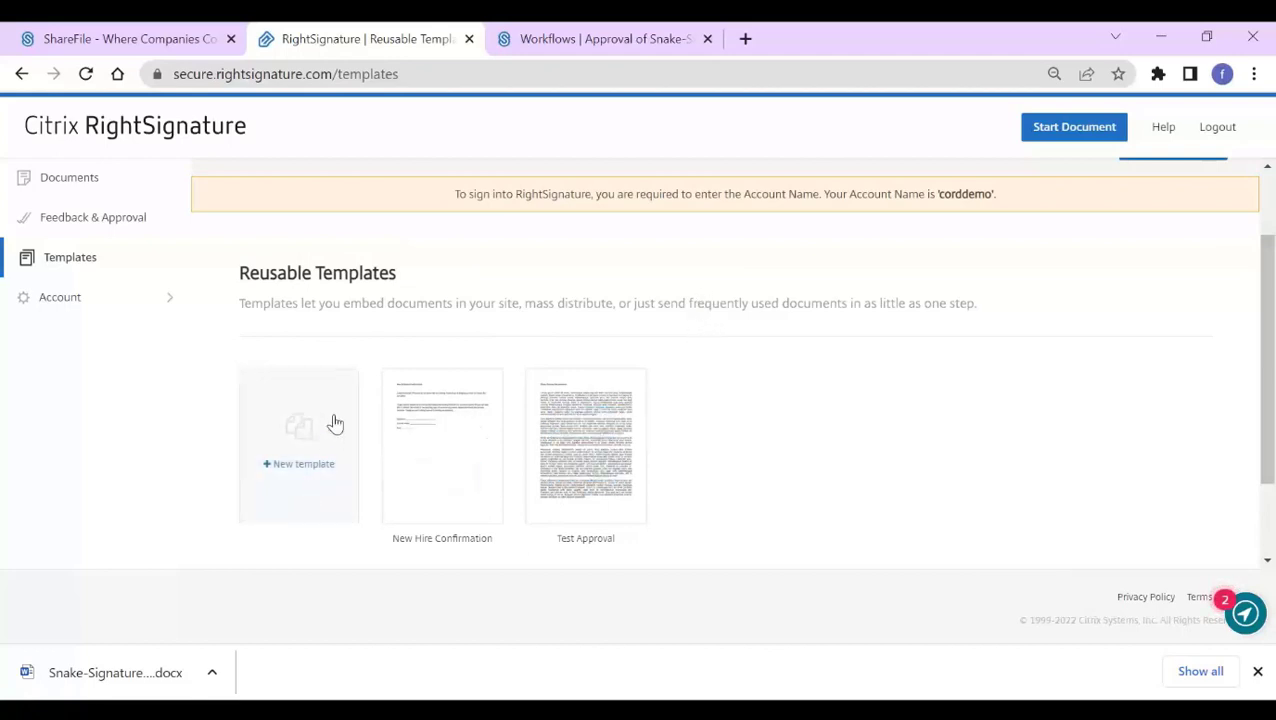
{"action": "left_click", "coordinate": [278, 430]}
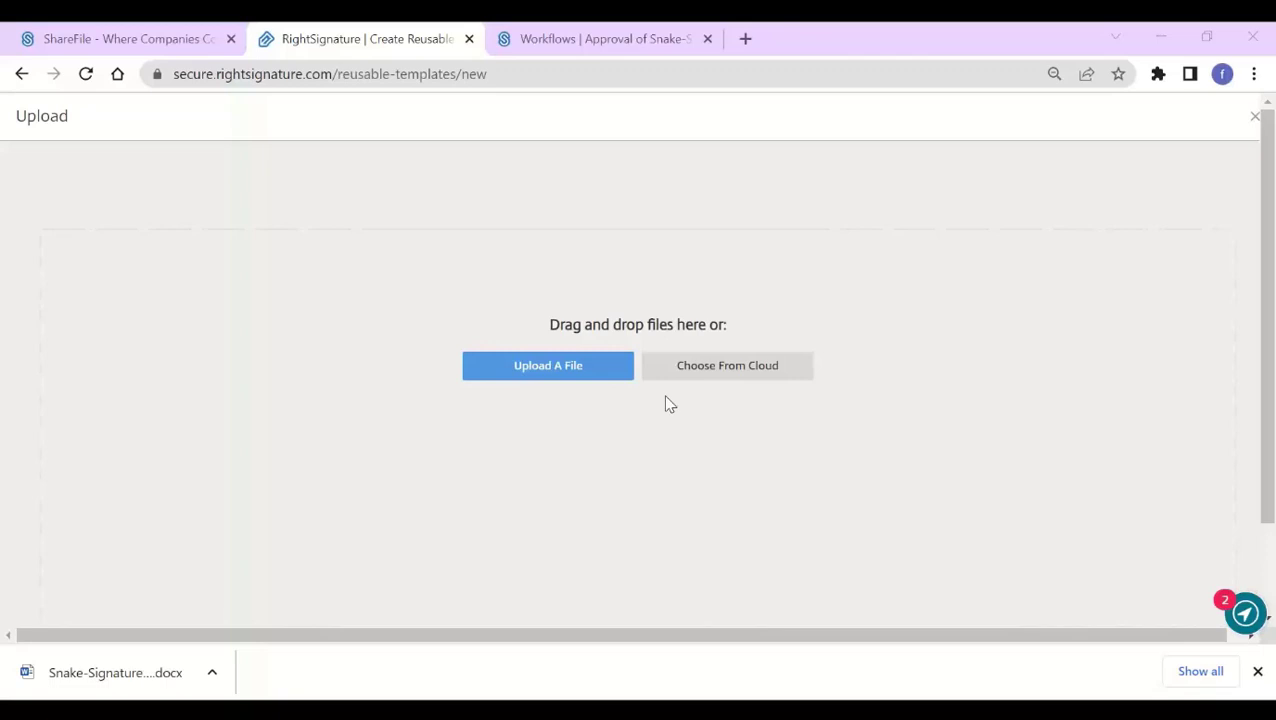
{"action": "left_click", "coordinate": [732, 471]}
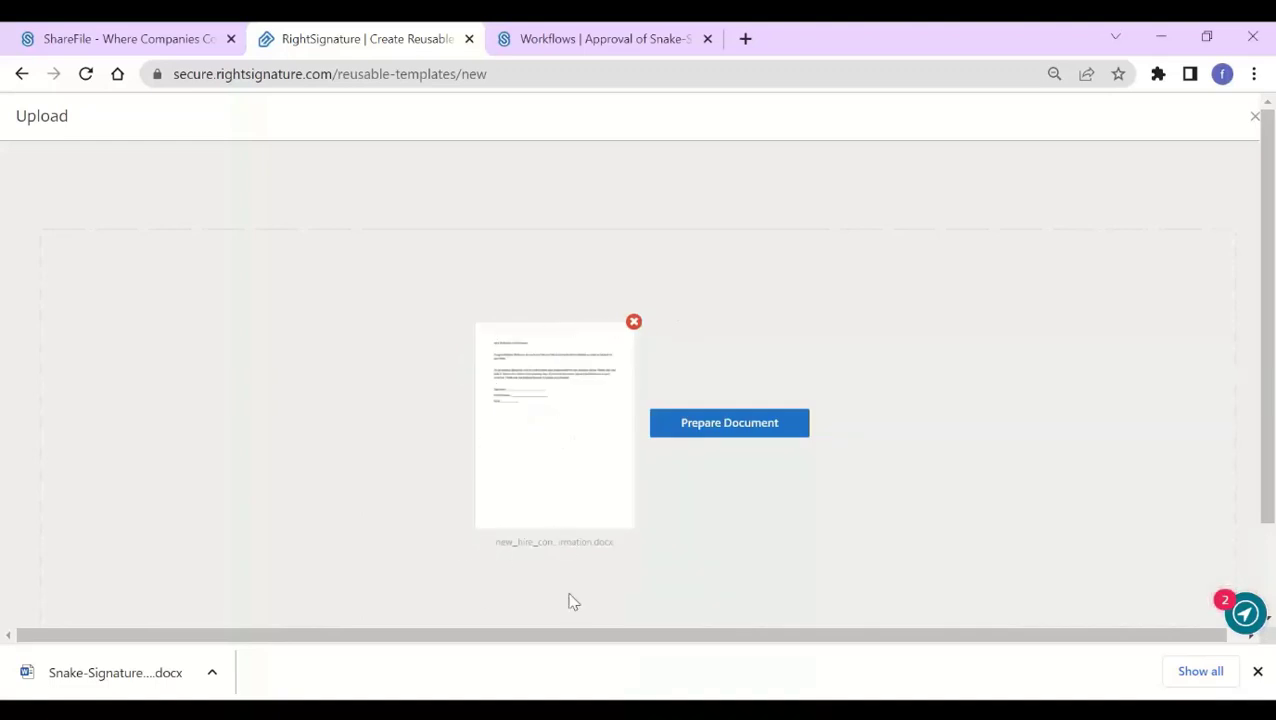
{"action": "left_click", "coordinate": [759, 436]}
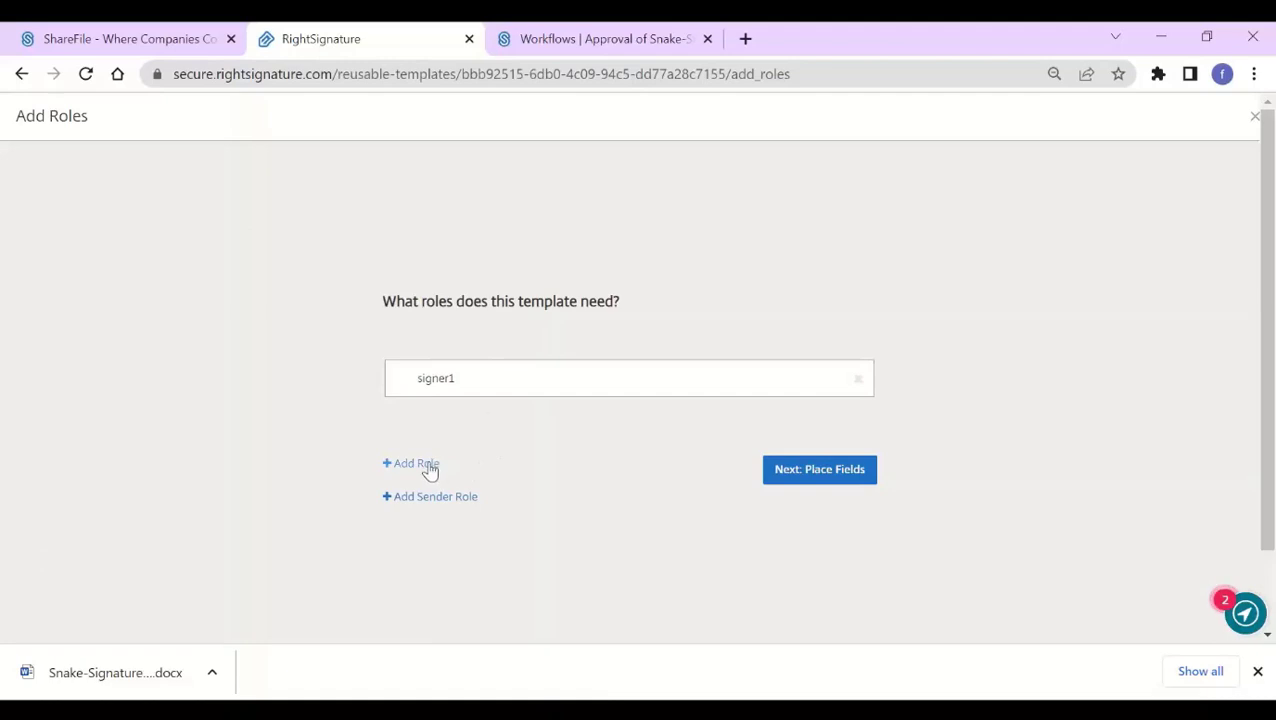
Add a signer2 role and a Sender role to the template, enable signer order, and proceed to field placement.
{"action": "left_click", "coordinate": [432, 466]}
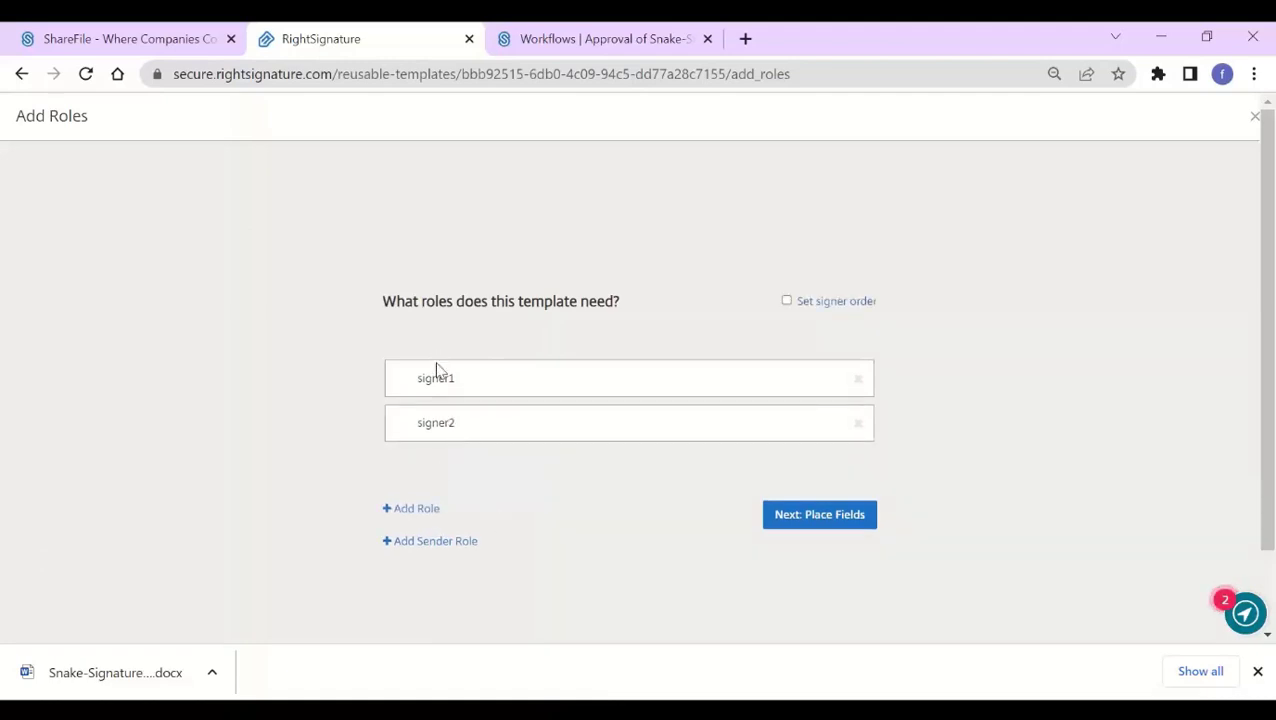
{"action": "left_click", "coordinate": [447, 544]}
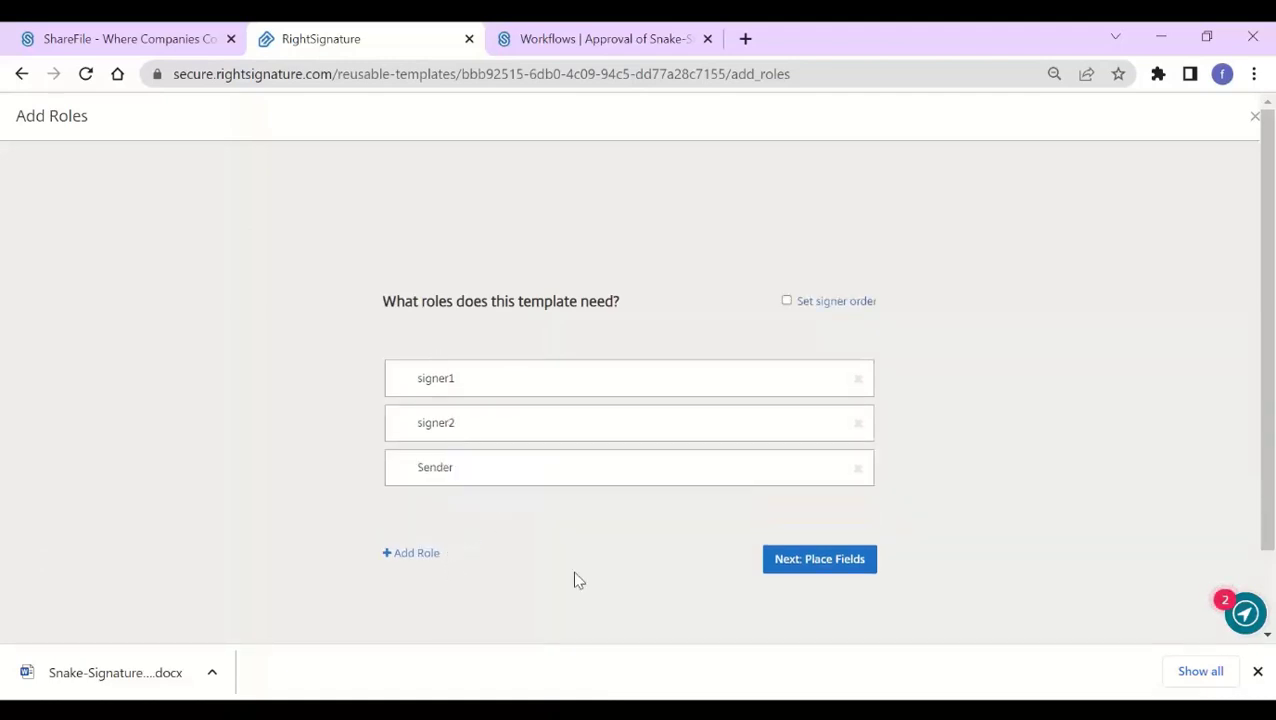
{"action": "left_click", "coordinate": [786, 302]}
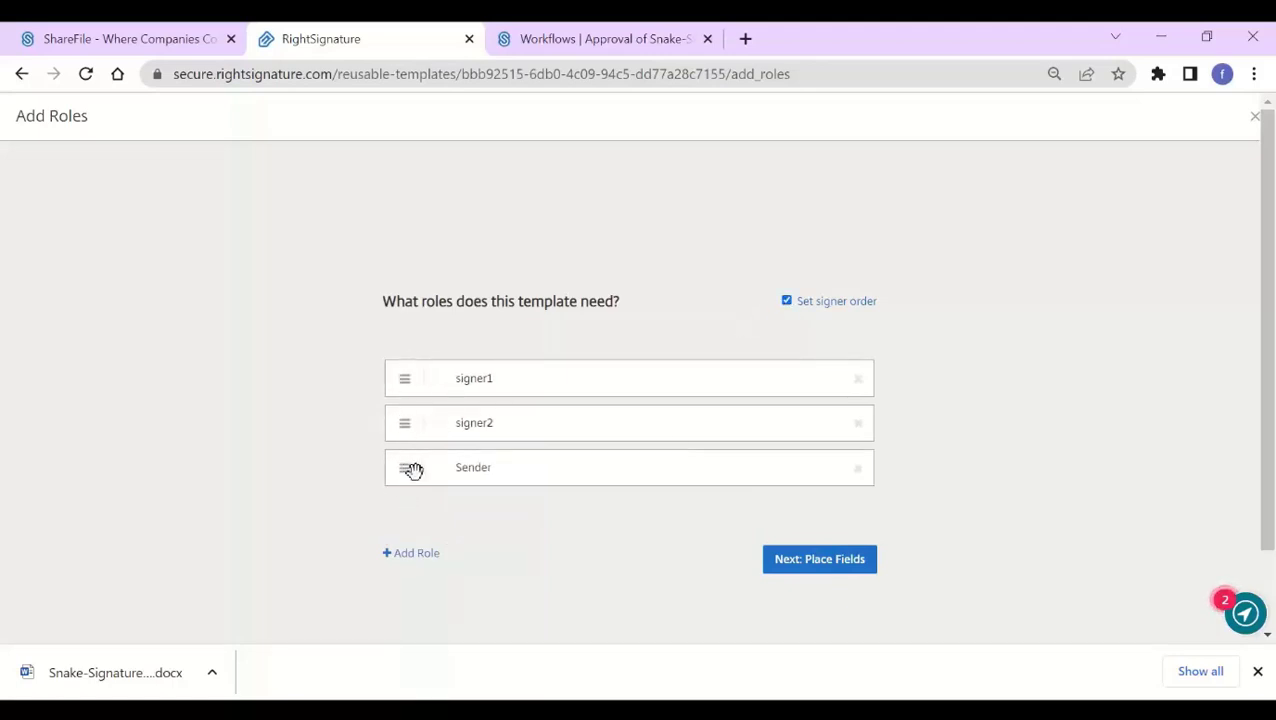
{"action": "left_click", "coordinate": [797, 561]}
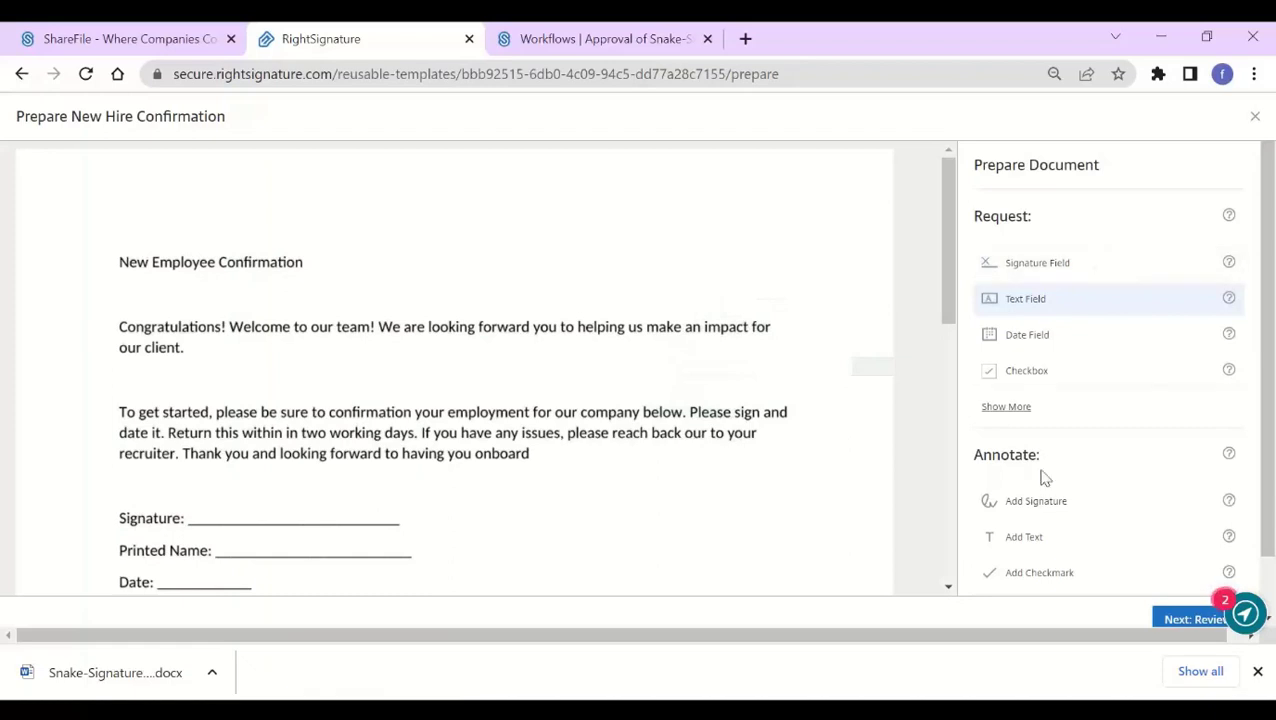
Examine the full list of request fields, the annotation and advanced tools, and the roles available for the document.
{"action": "left_click", "coordinate": [1018, 407]}
{"action": "scroll", "coordinate": [1075, 425], "scroll_direction": "down", "scroll_amount": 1}
{"action": "scroll", "coordinate": [1075, 420], "scroll_direction": "down", "scroll_amount": 2}
{"action": "scroll", "coordinate": [1040, 400], "scroll_direction": "down", "scroll_amount": 2}
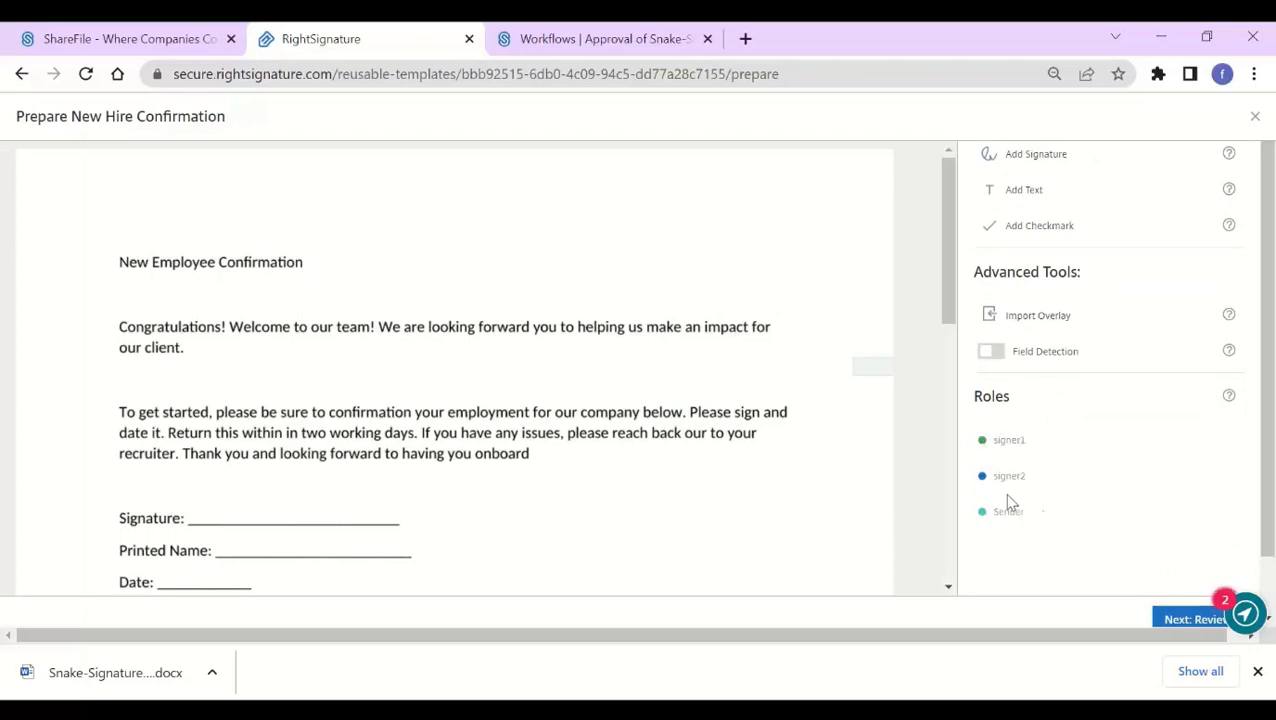
{"action": "scroll", "coordinate": [760, 535], "scroll_direction": "down", "scroll_amount": 3}
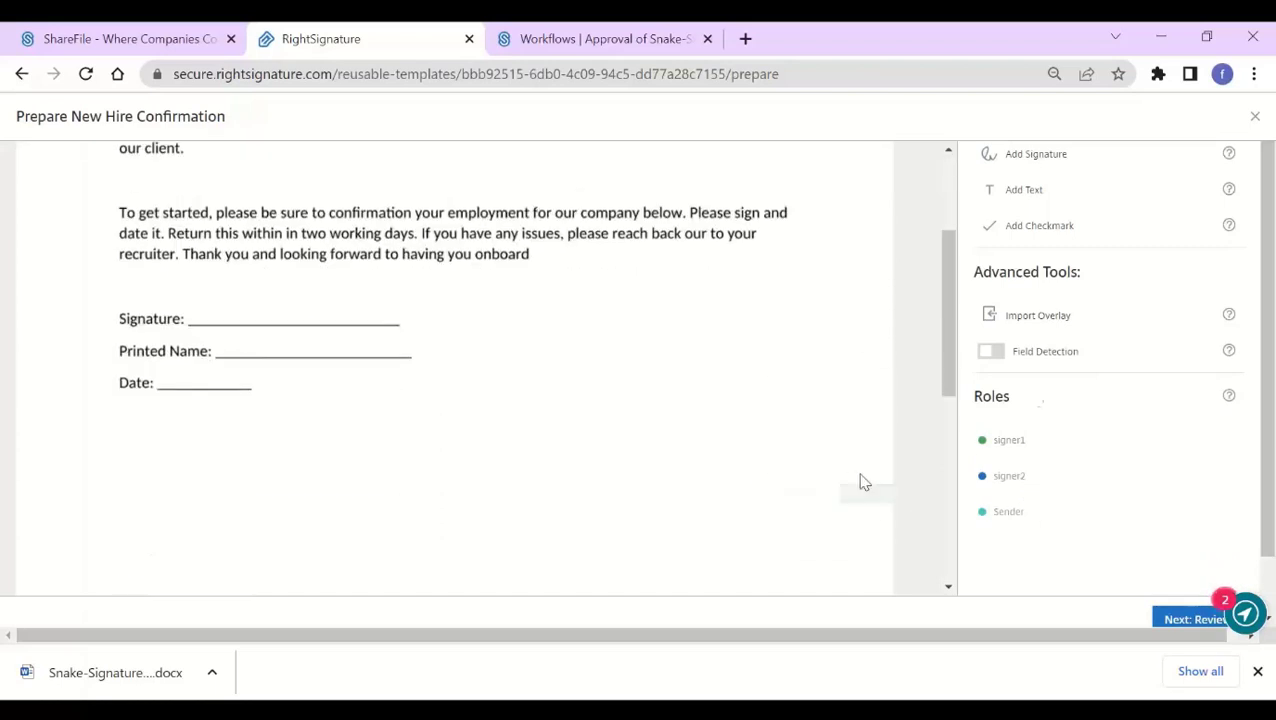
{"action": "scroll", "coordinate": [1069, 398], "scroll_direction": "up", "scroll_amount": 5}
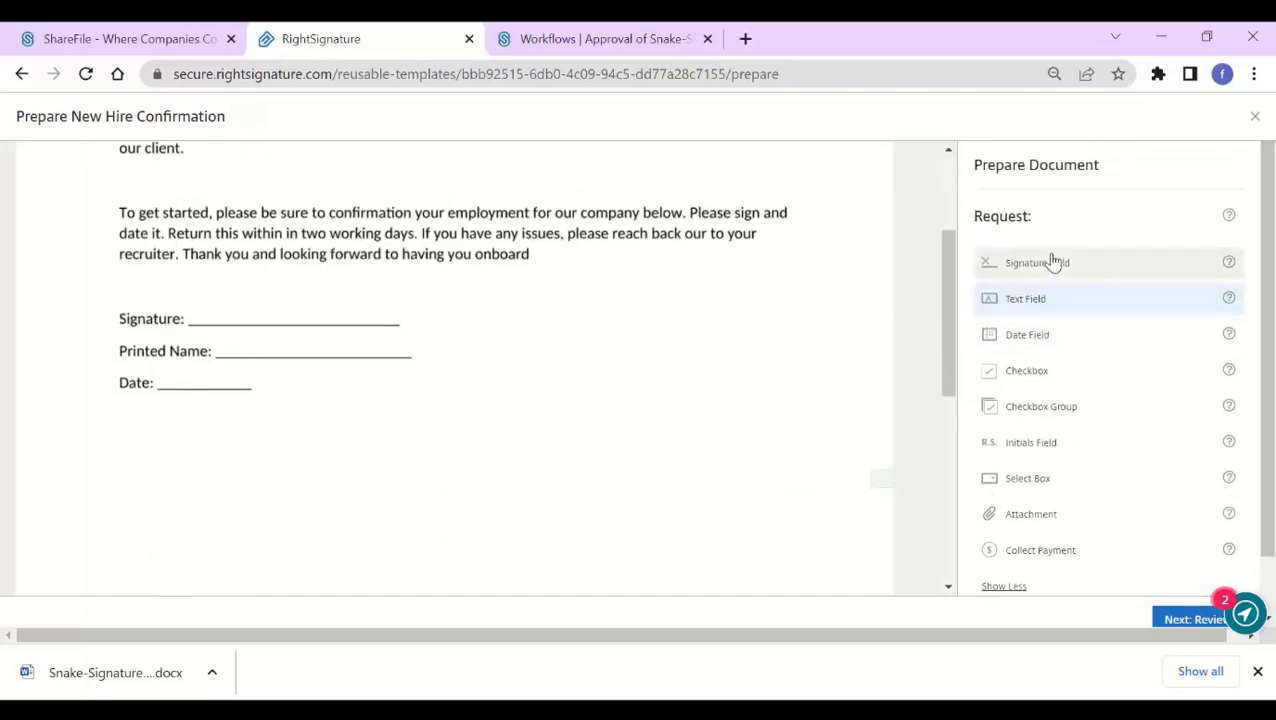
Try out an enlarged text field as a merge field below the document's signing lines, and delete it.
{"action": "left_click", "coordinate": [1034, 306]}
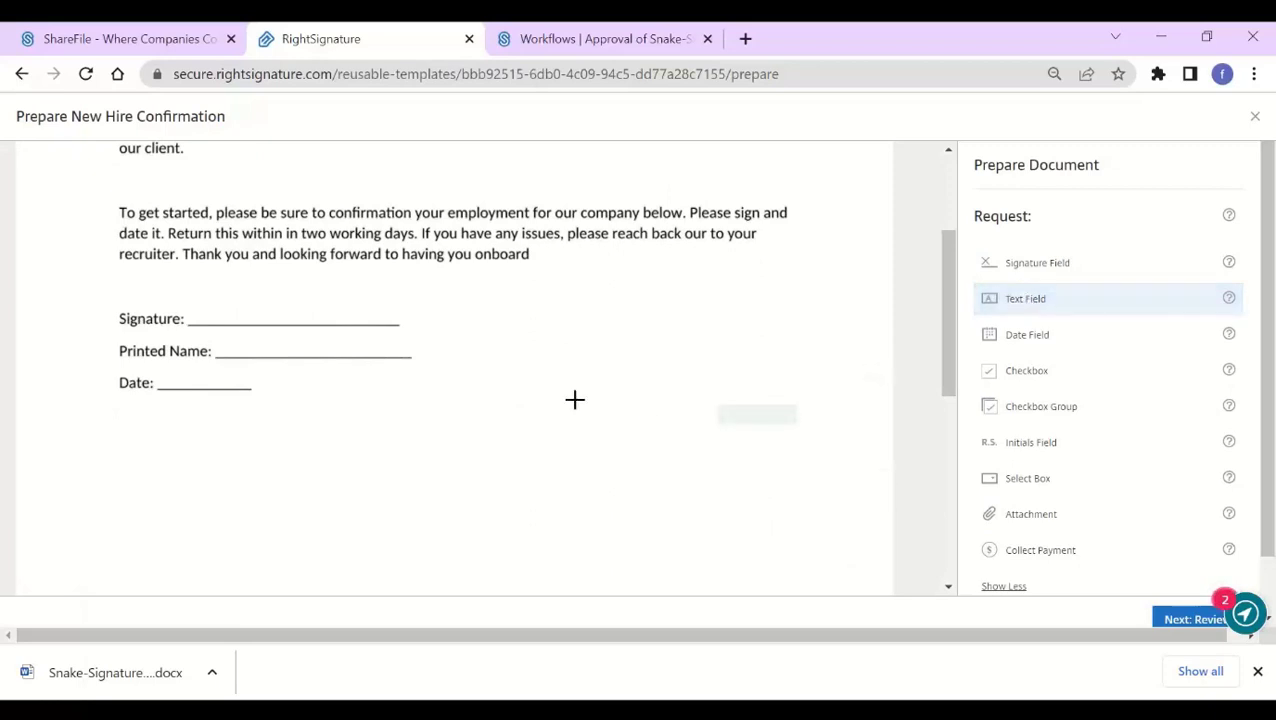
{"action": "left_click", "coordinate": [495, 409]}
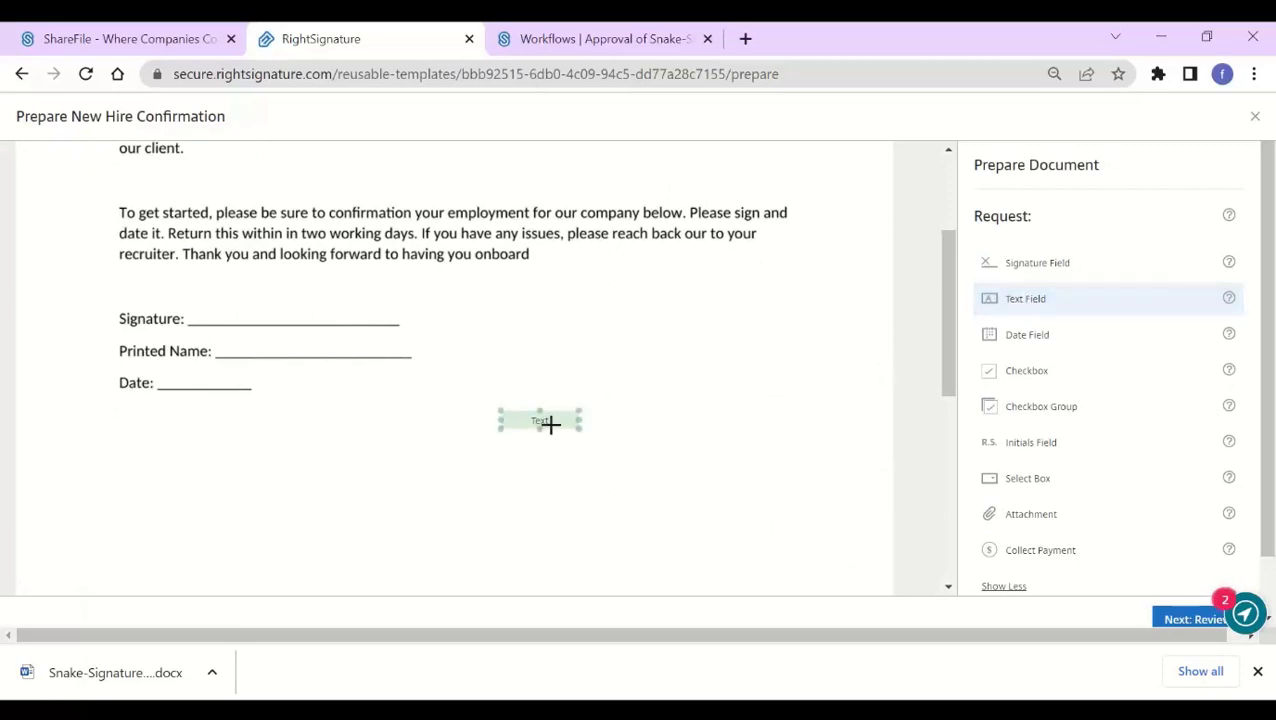
{"action": "left_click_drag", "start_coordinate": [579, 425], "coordinate": [705, 455]}
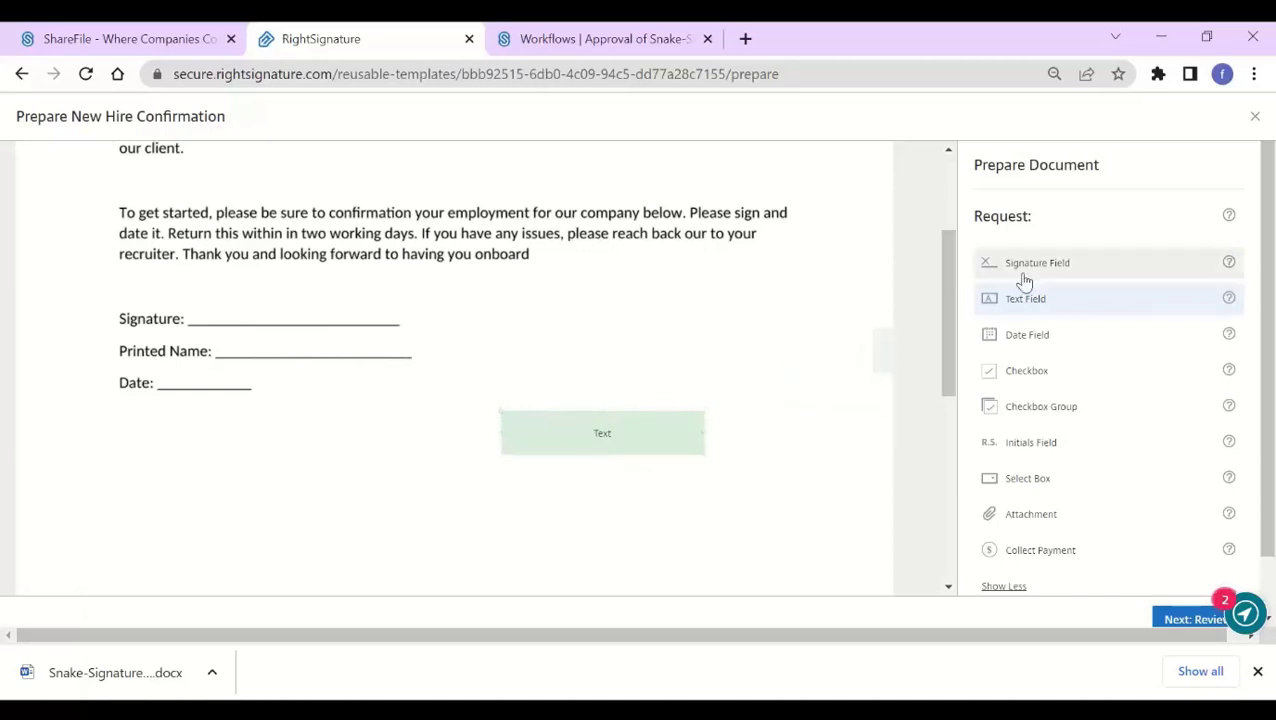
{"action": "left_click", "coordinate": [656, 435]}
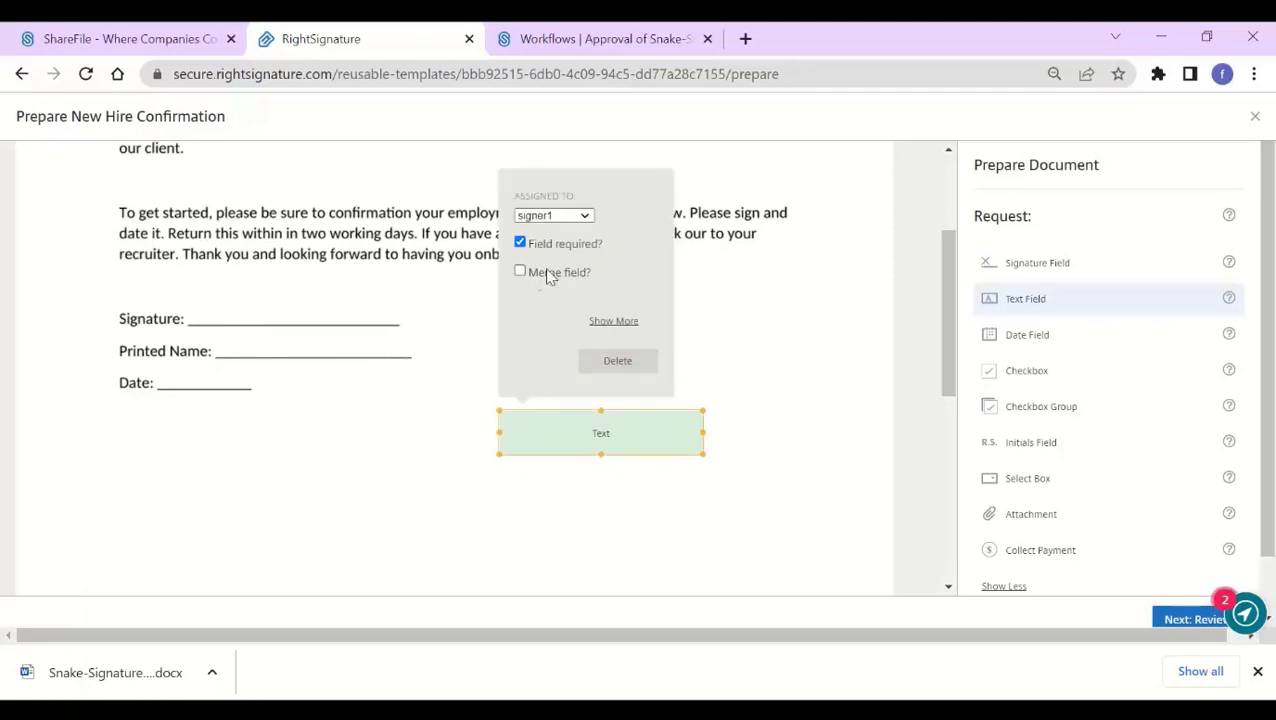
{"action": "left_click", "coordinate": [520, 271]}
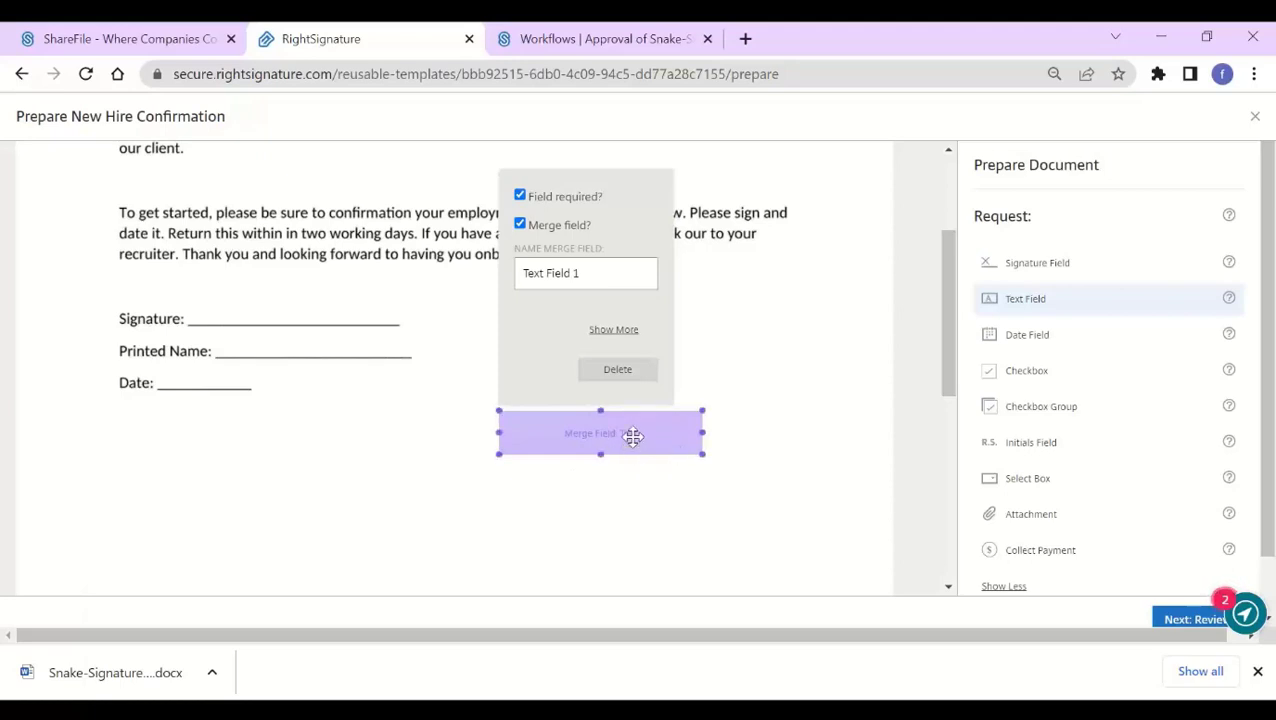
{"action": "left_click", "coordinate": [634, 379]}
Place three signature fields side by side along the Signature line and align them with it.
{"action": "left_click", "coordinate": [1060, 262]}
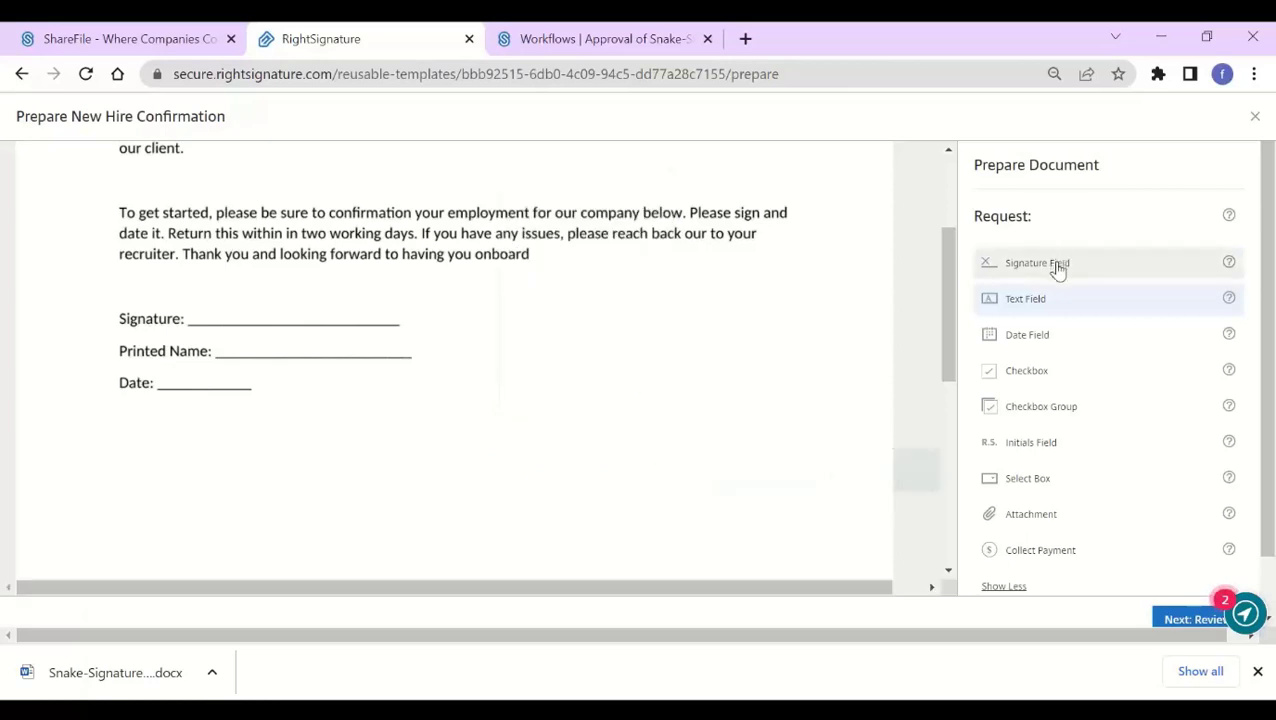
{"action": "left_click", "coordinate": [182, 287]}
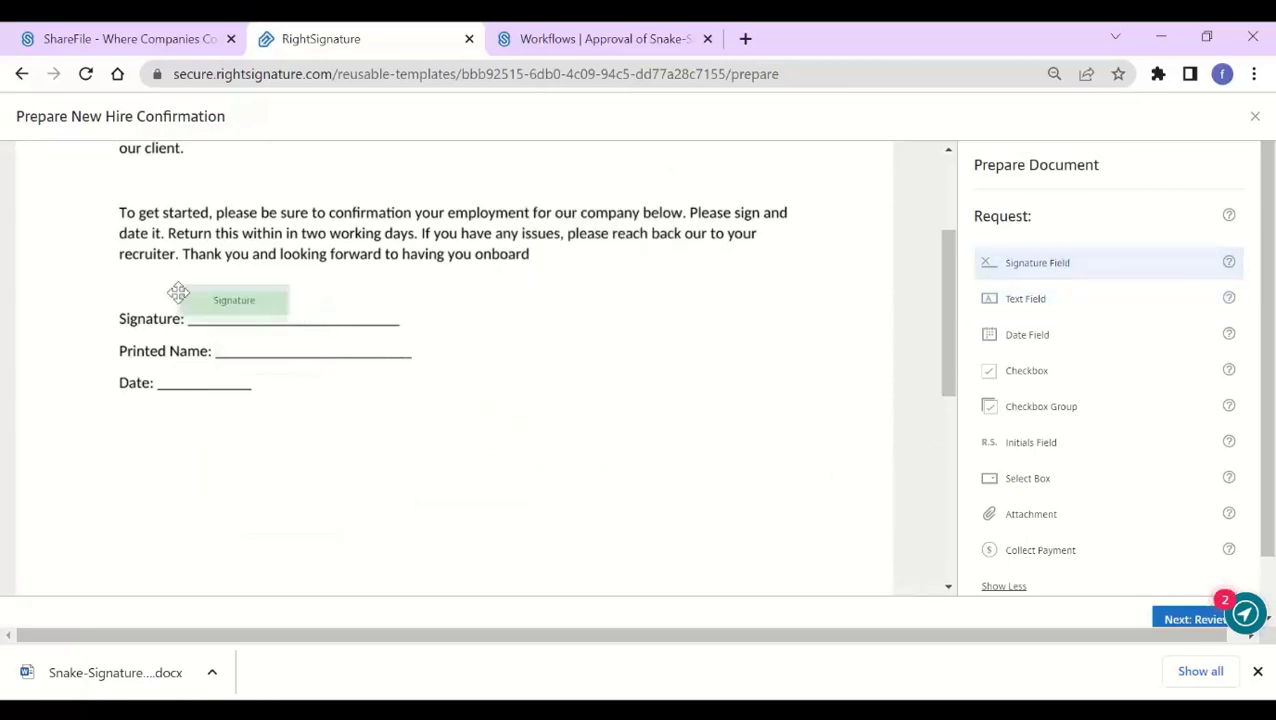
{"action": "left_click", "coordinate": [316, 287]}
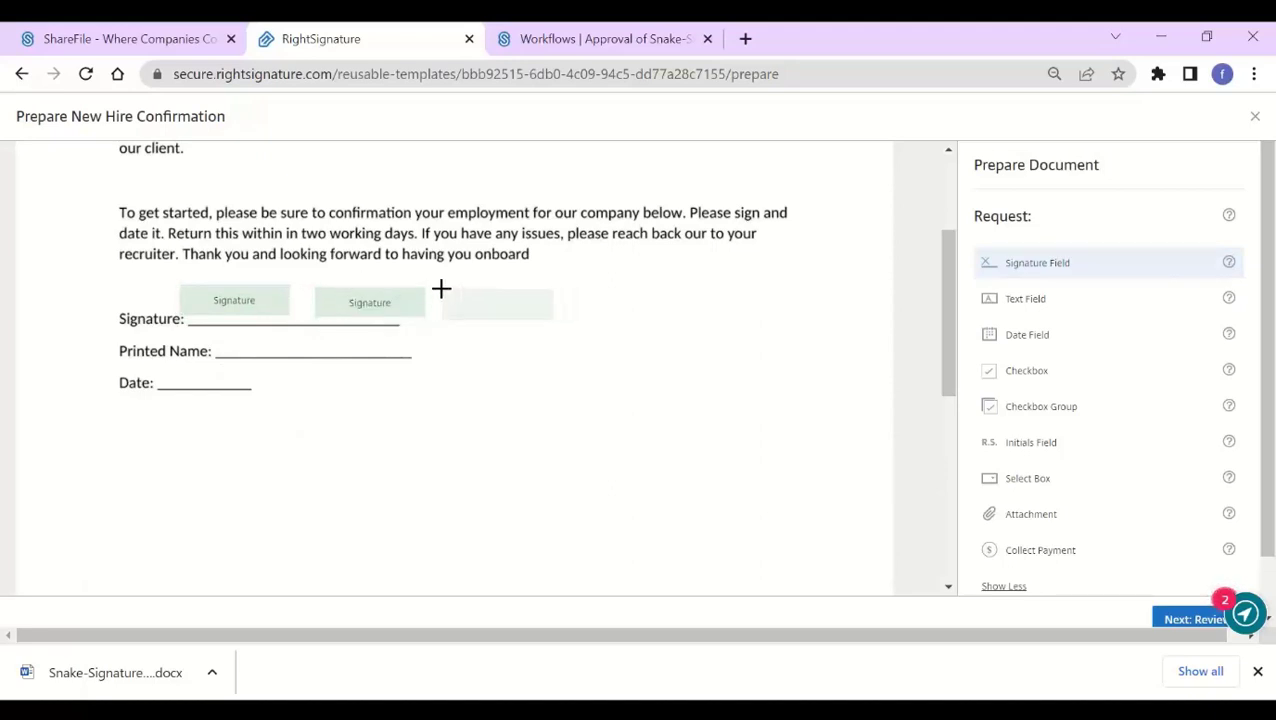
{"action": "left_click", "coordinate": [439, 288]}
{"action": "left_click", "coordinate": [267, 304]}
{"action": "left_click_drag", "start_coordinate": [267, 304], "coordinate": [276, 307]}
{"action": "left_click_drag", "start_coordinate": [362, 304], "coordinate": [367, 313]}
{"action": "left_click_drag", "start_coordinate": [499, 295], "coordinate": [495, 300]}
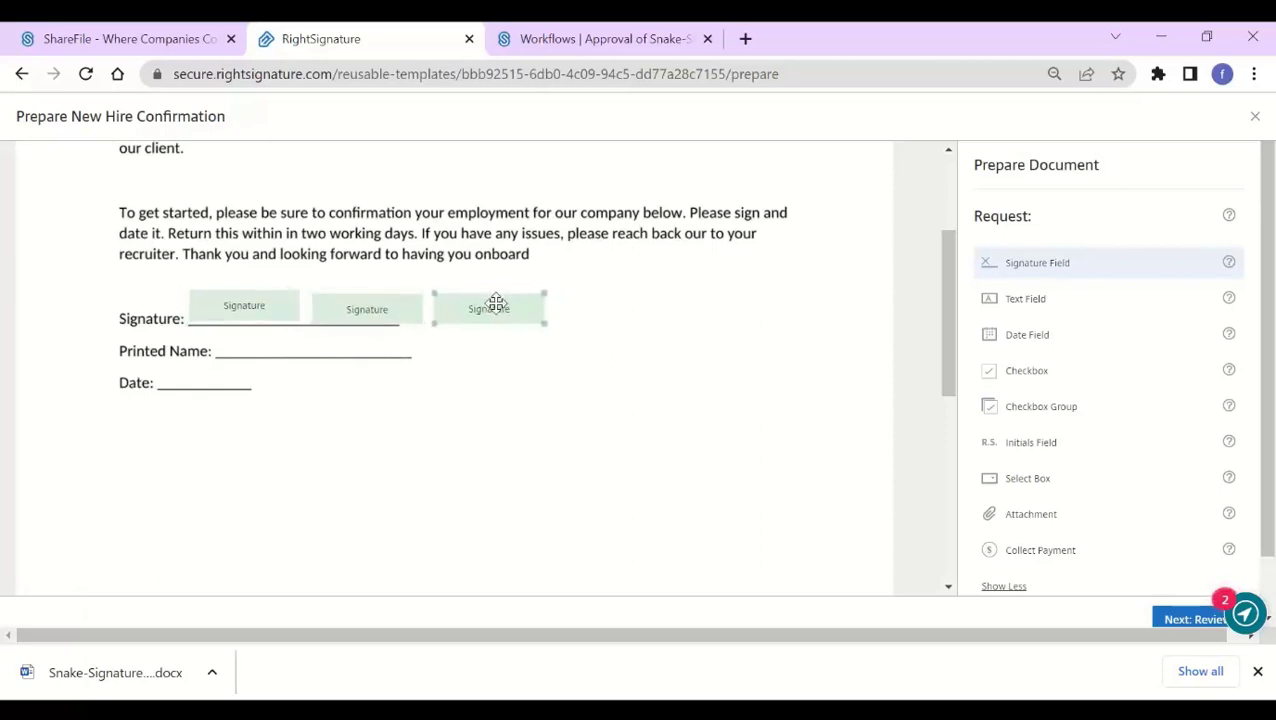
Assign the middle signature field to signer2 and the third signature field to Sender.
{"action": "left_click", "coordinate": [371, 308]}
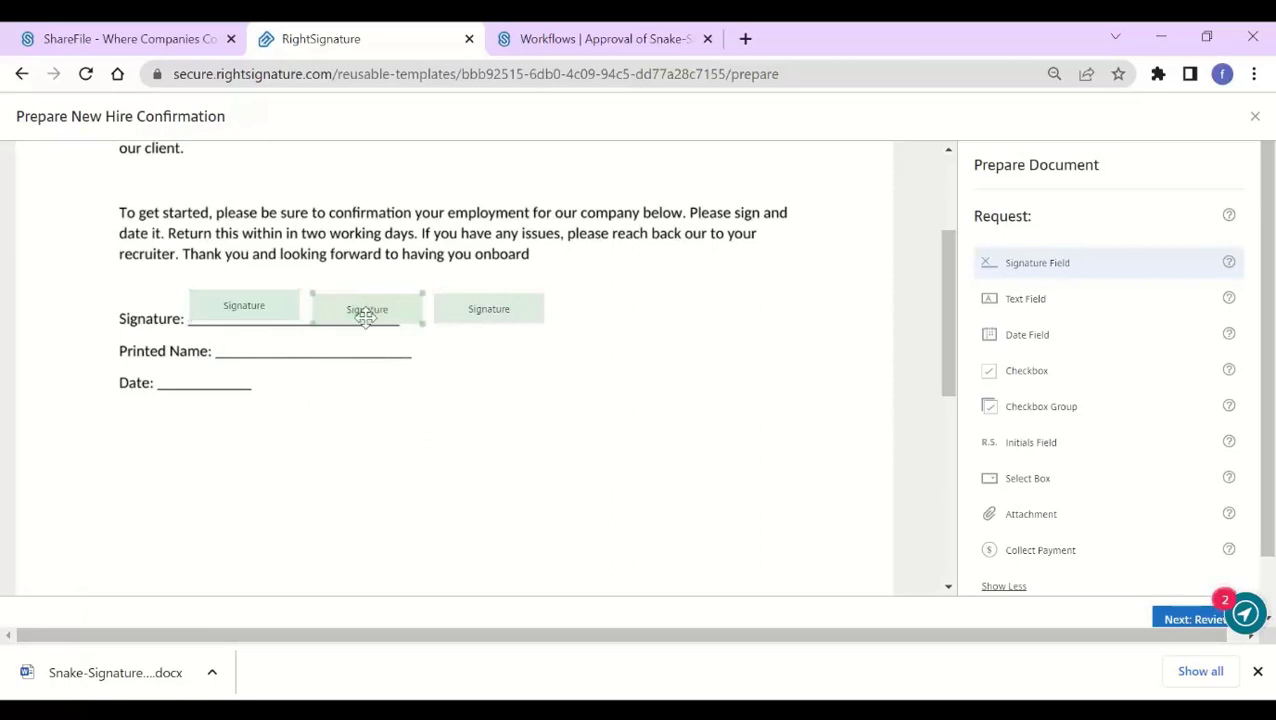
{"action": "left_click", "coordinate": [371, 308]}
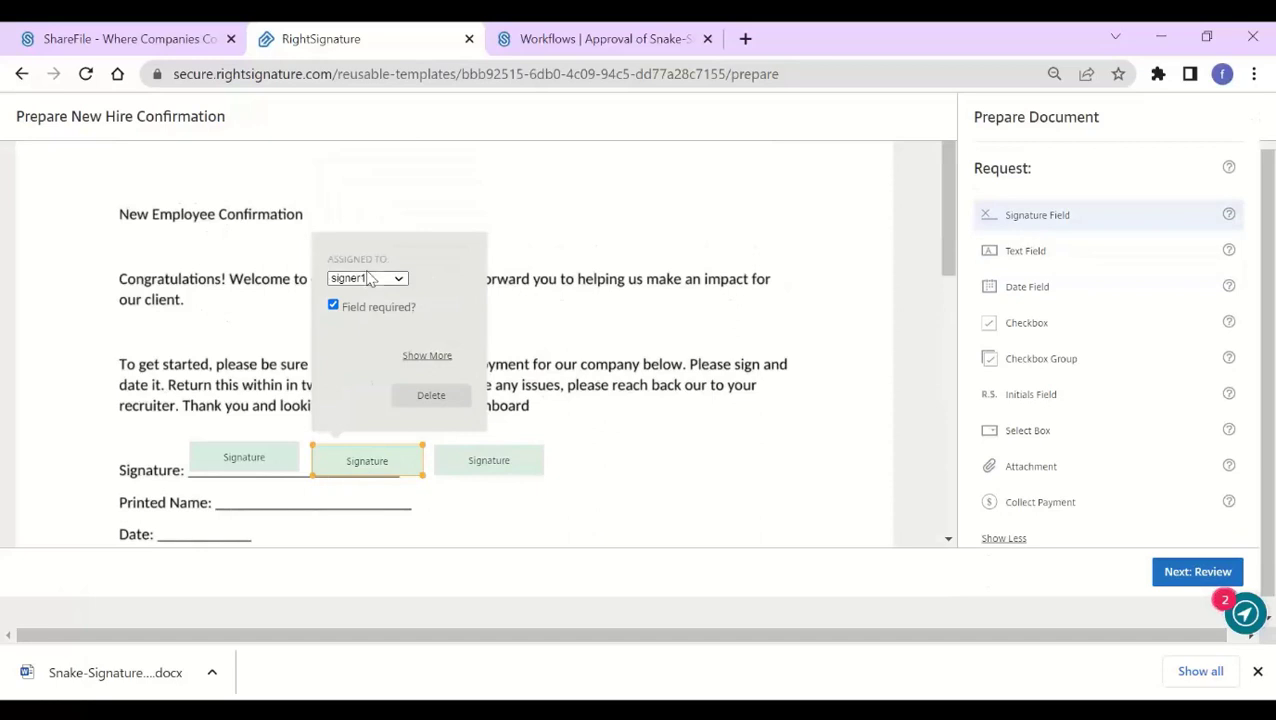
{"action": "left_click", "coordinate": [380, 280]}
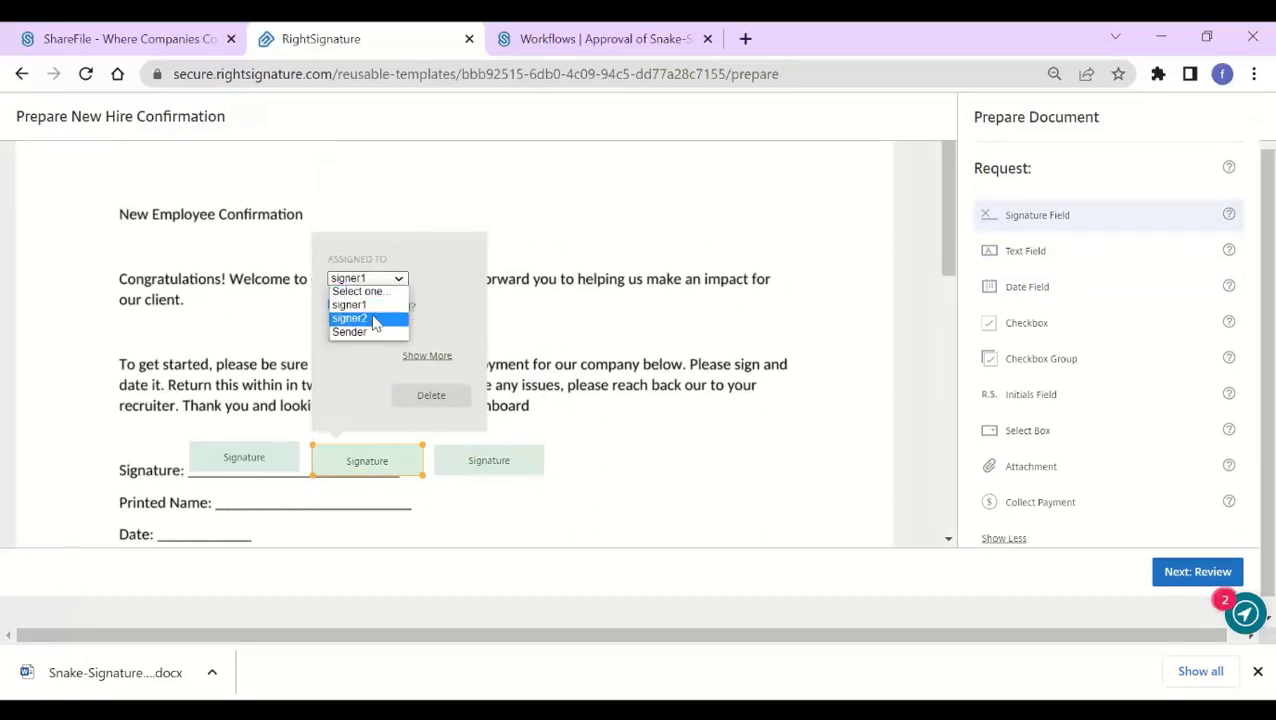
{"action": "left_click", "coordinate": [373, 322]}
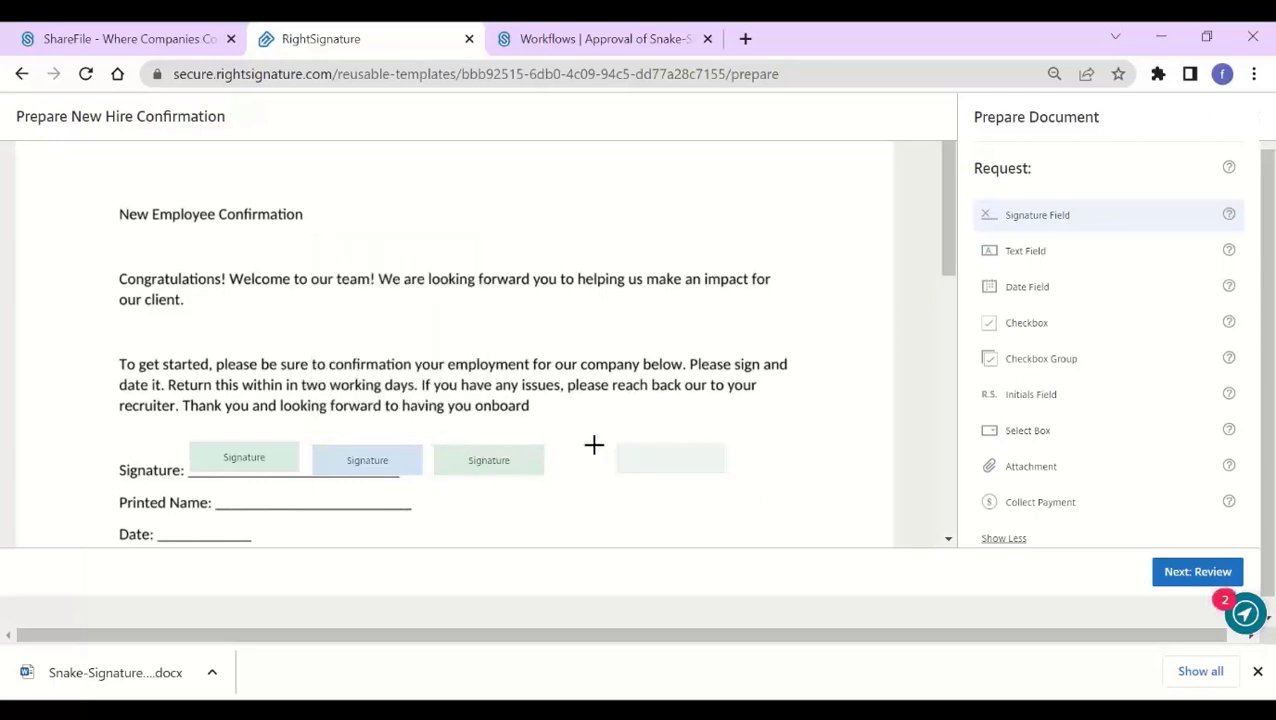
{"action": "left_click", "coordinate": [511, 457]}
{"action": "left_click", "coordinate": [488, 280]}
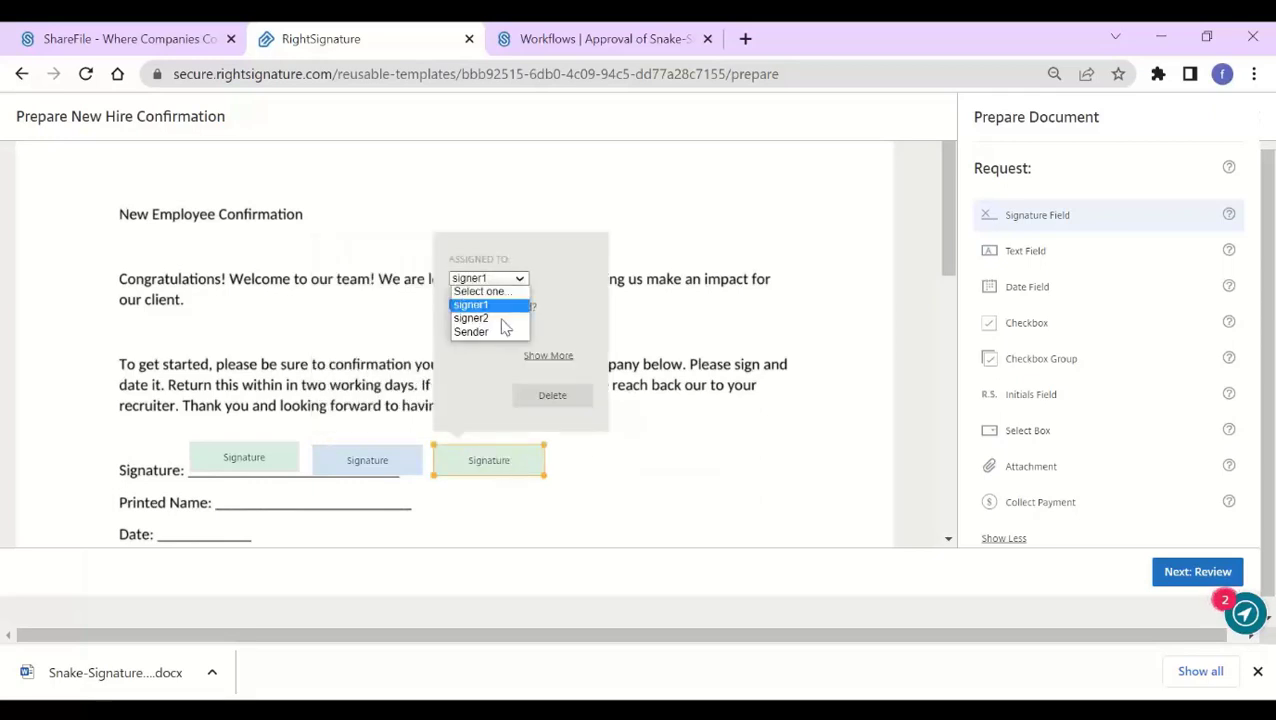
{"action": "left_click", "coordinate": [498, 333]}
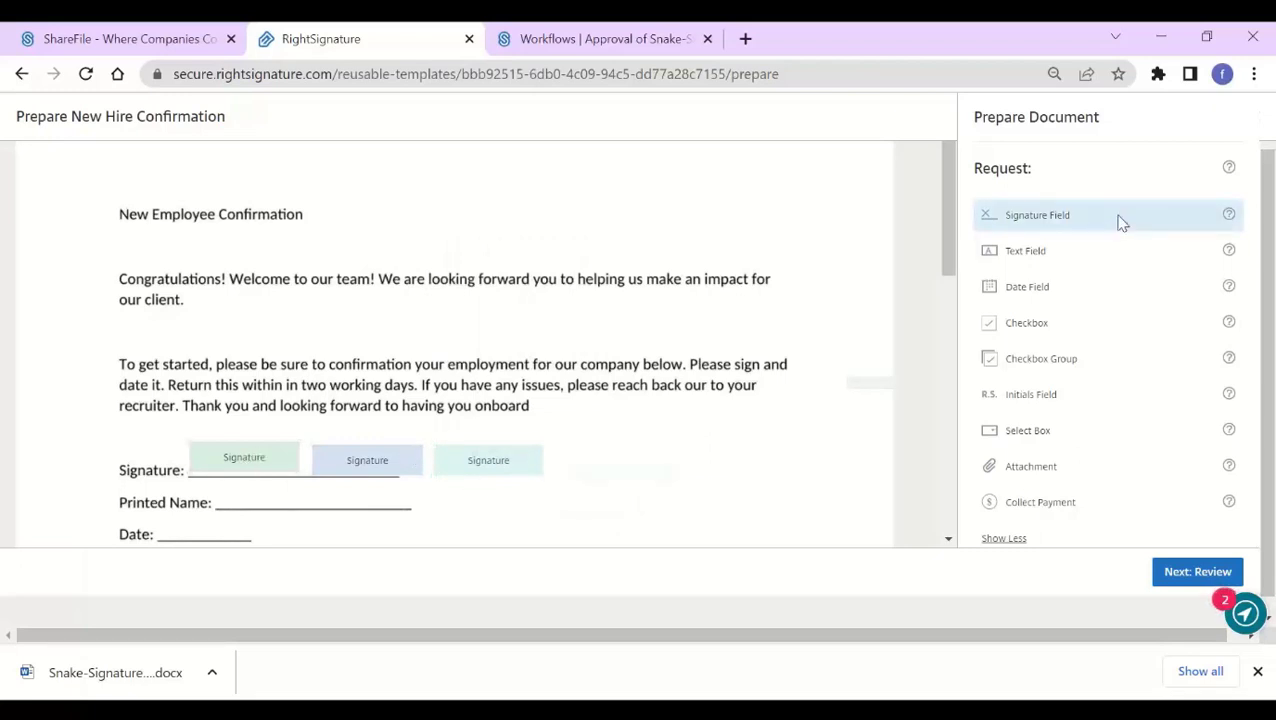
Place a date field on the Date line and assign it to signer1.
{"action": "left_click", "coordinate": [1046, 286]}
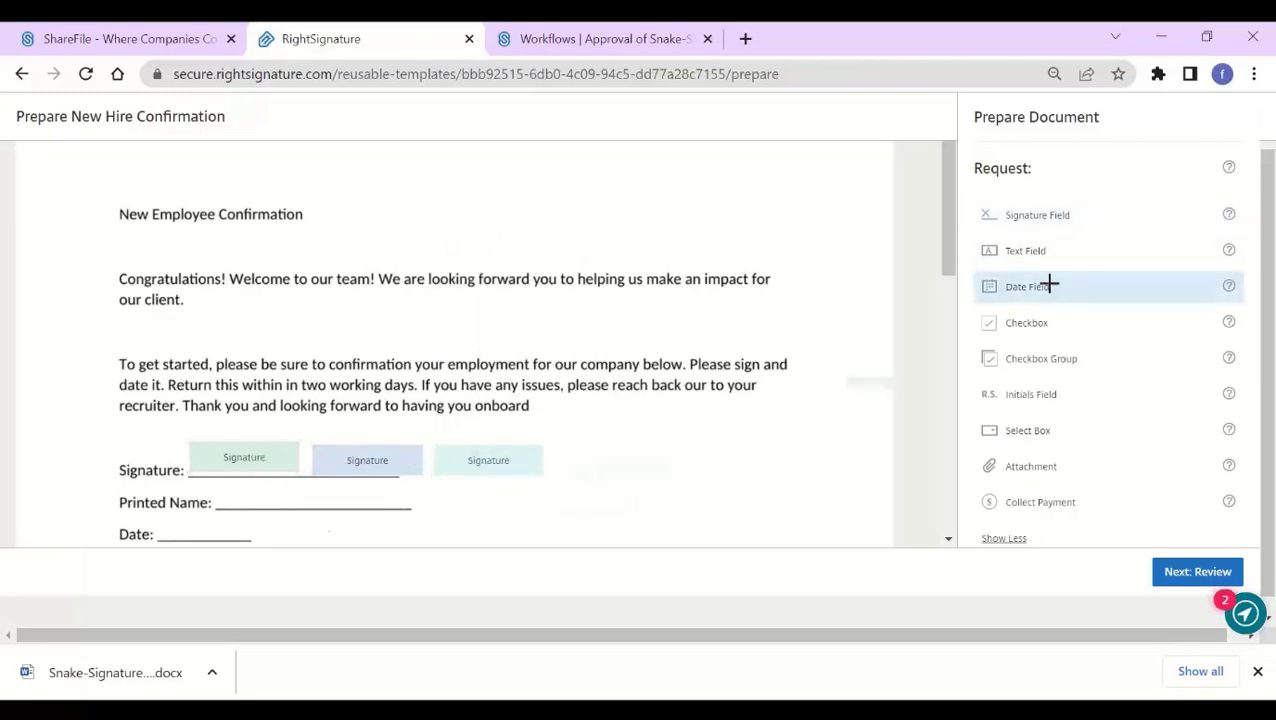
{"action": "left_click", "coordinate": [163, 522]}
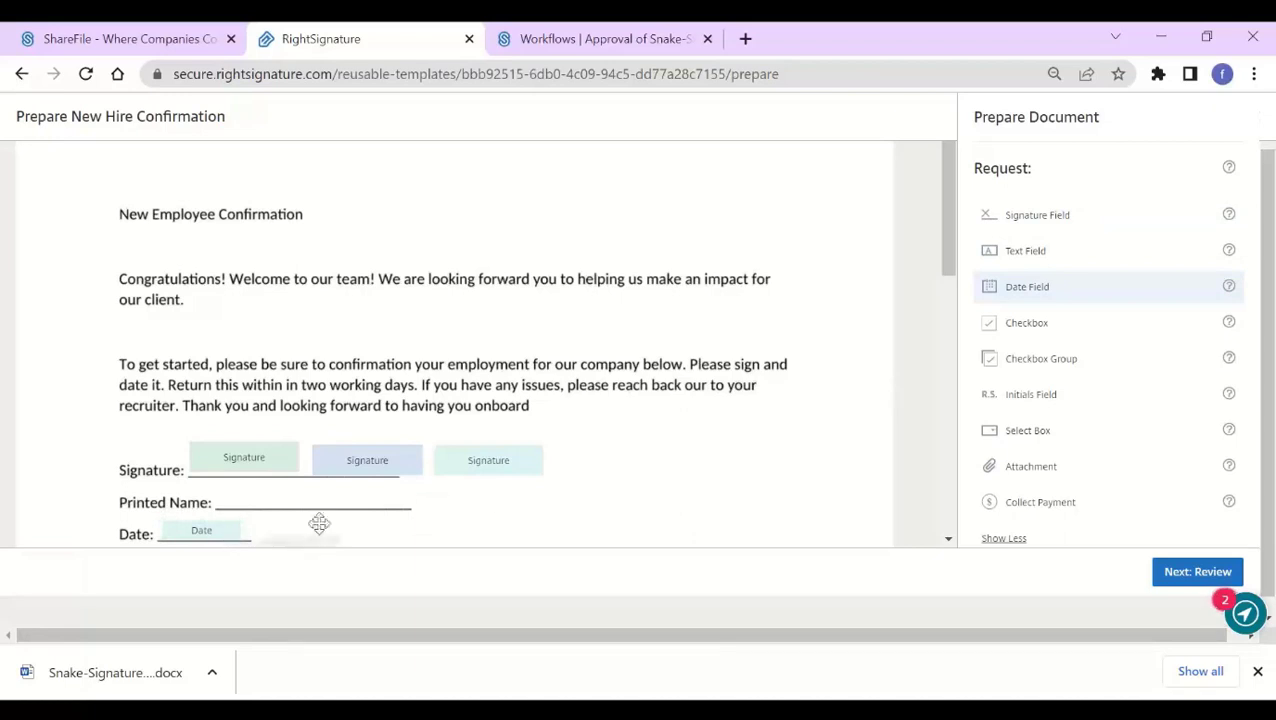
{"action": "left_click", "coordinate": [209, 530]}
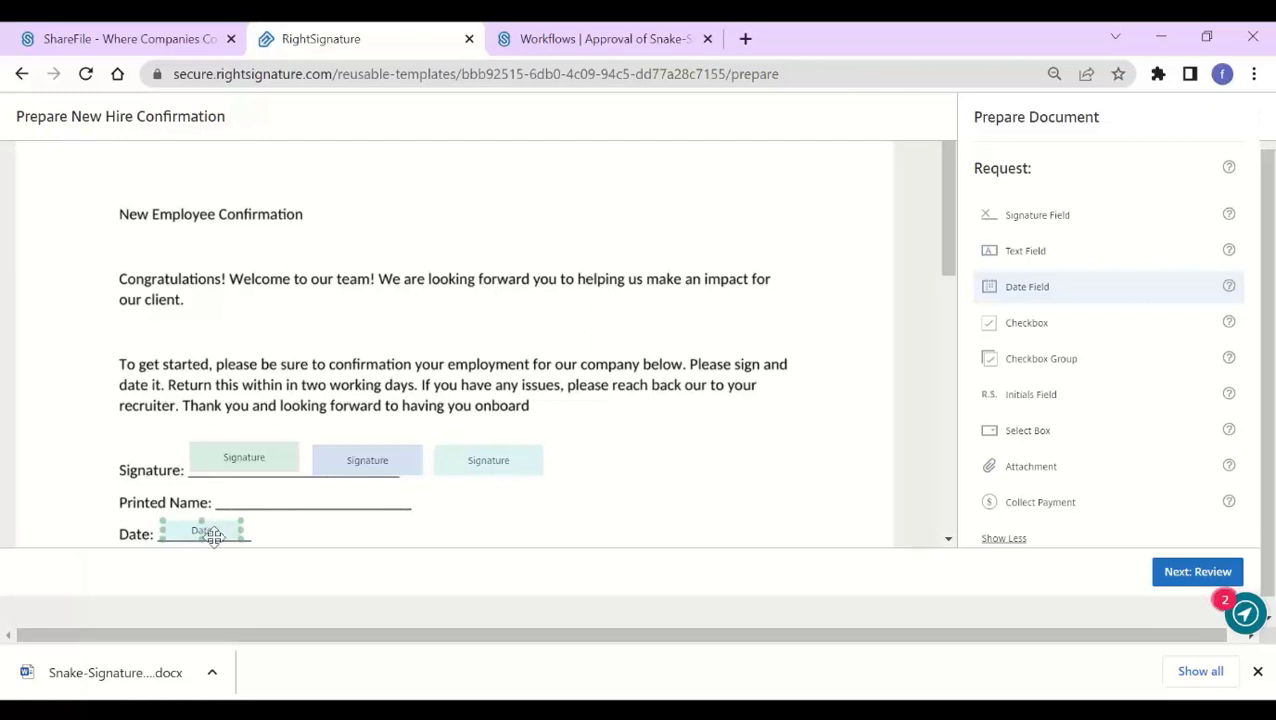
{"action": "left_click", "coordinate": [210, 530]}
{"action": "left_click", "coordinate": [229, 327]}
{"action": "left_click", "coordinate": [222, 355]}
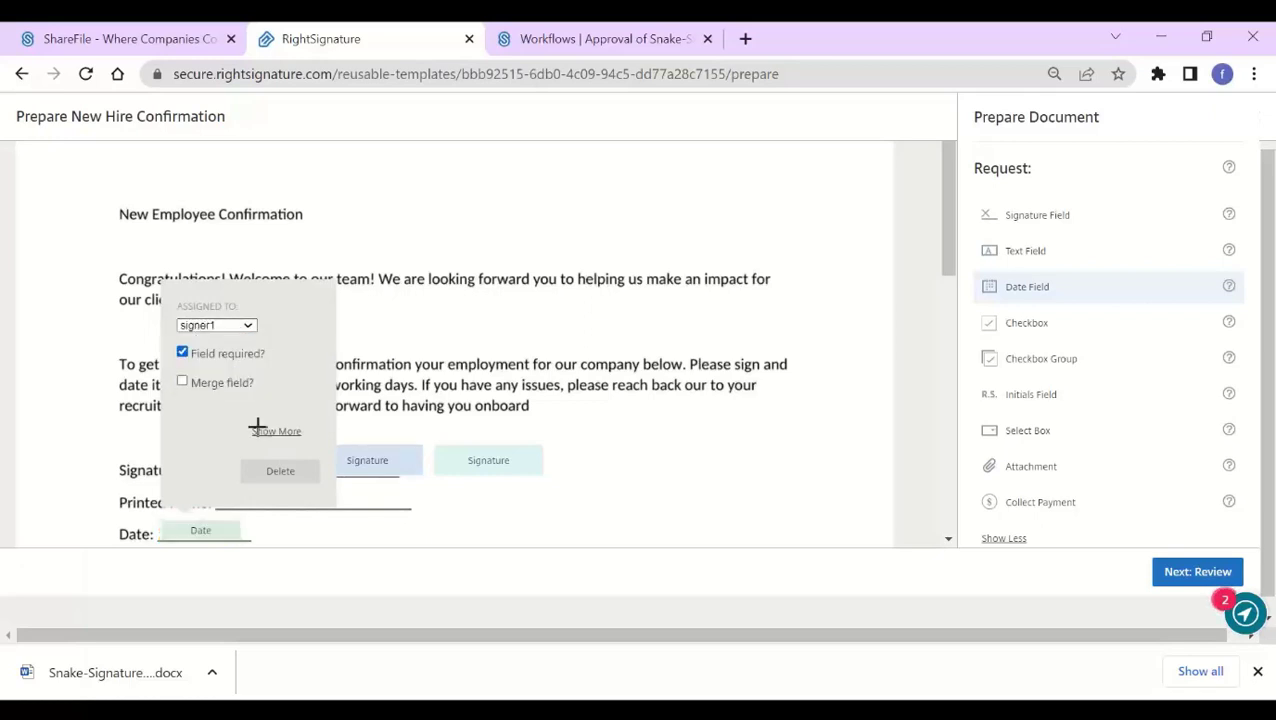
Place a second date field beside the first one and assign it to signer2.
{"action": "left_click", "coordinate": [290, 525]}
{"action": "left_click", "coordinate": [270, 521]}
{"action": "left_click", "coordinate": [308, 524]}
{"action": "left_click", "coordinate": [335, 325]}
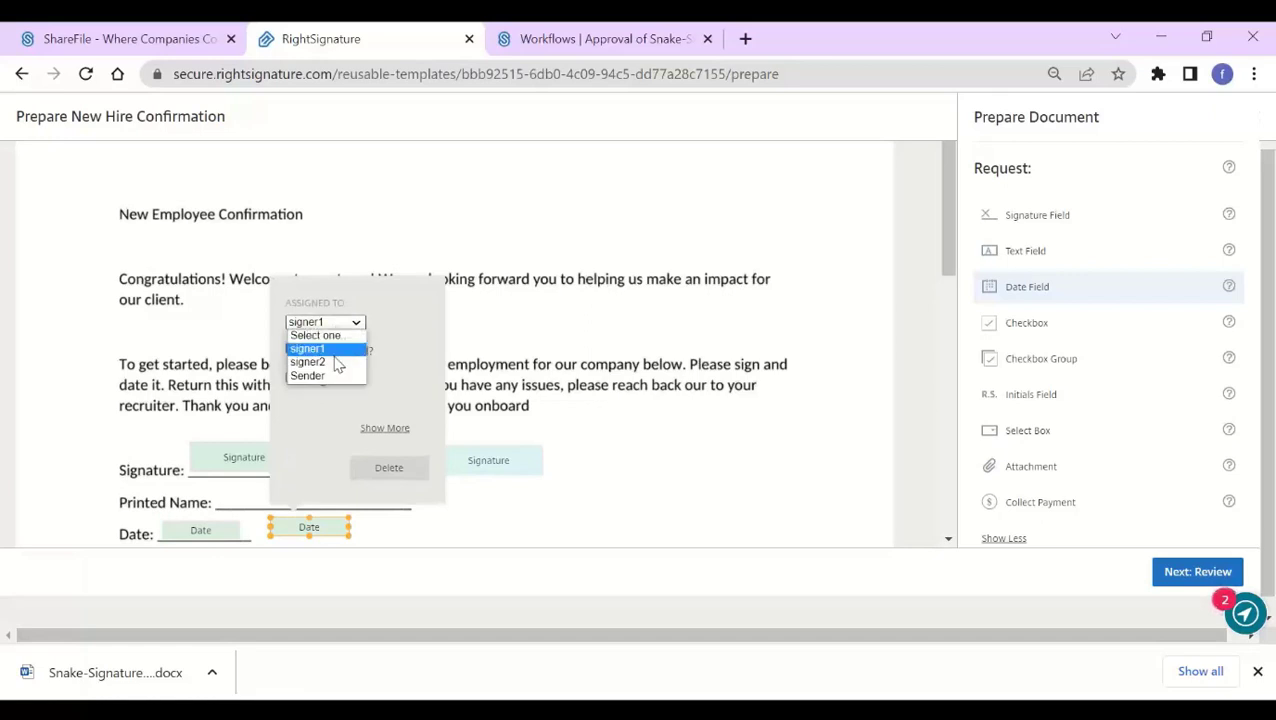
{"action": "left_click", "coordinate": [341, 362]}
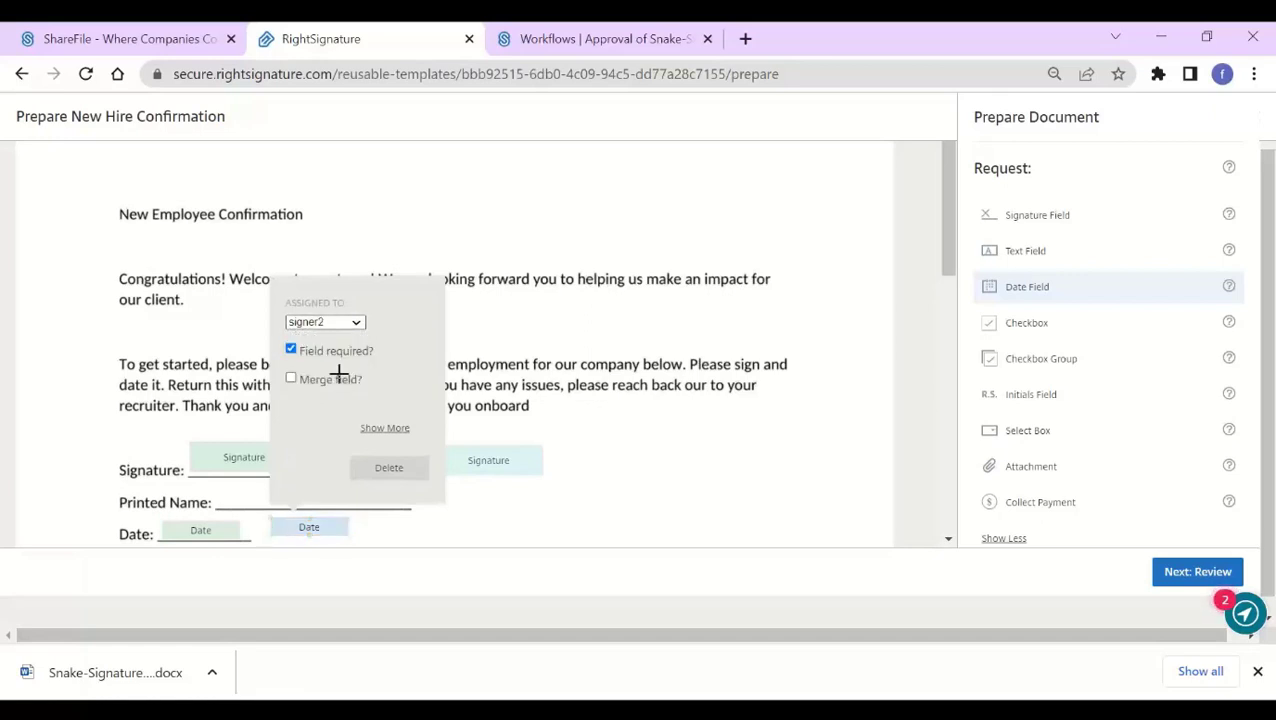
Place a third date field beside the second one on the Date line and assign it to Sender.
{"action": "left_click", "coordinate": [400, 523]}
{"action": "left_click", "coordinate": [429, 530]}
{"action": "left_click", "coordinate": [474, 330]}
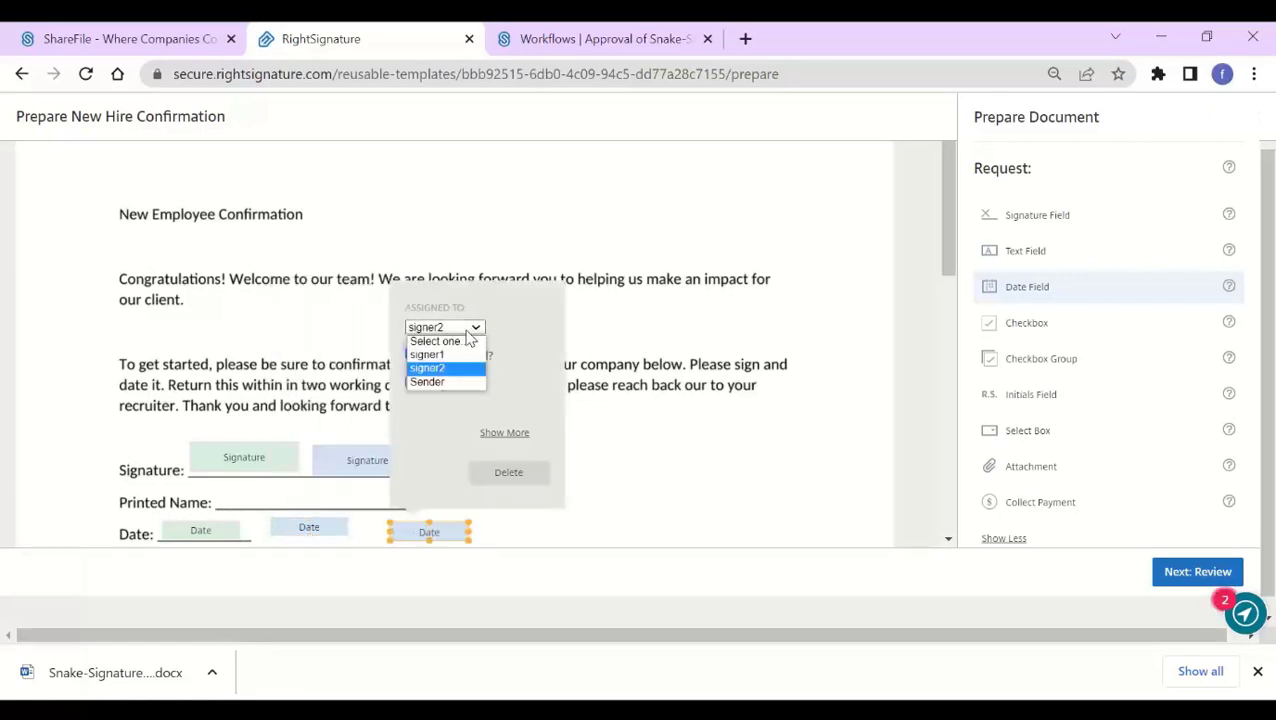
{"action": "left_click", "coordinate": [458, 381]}
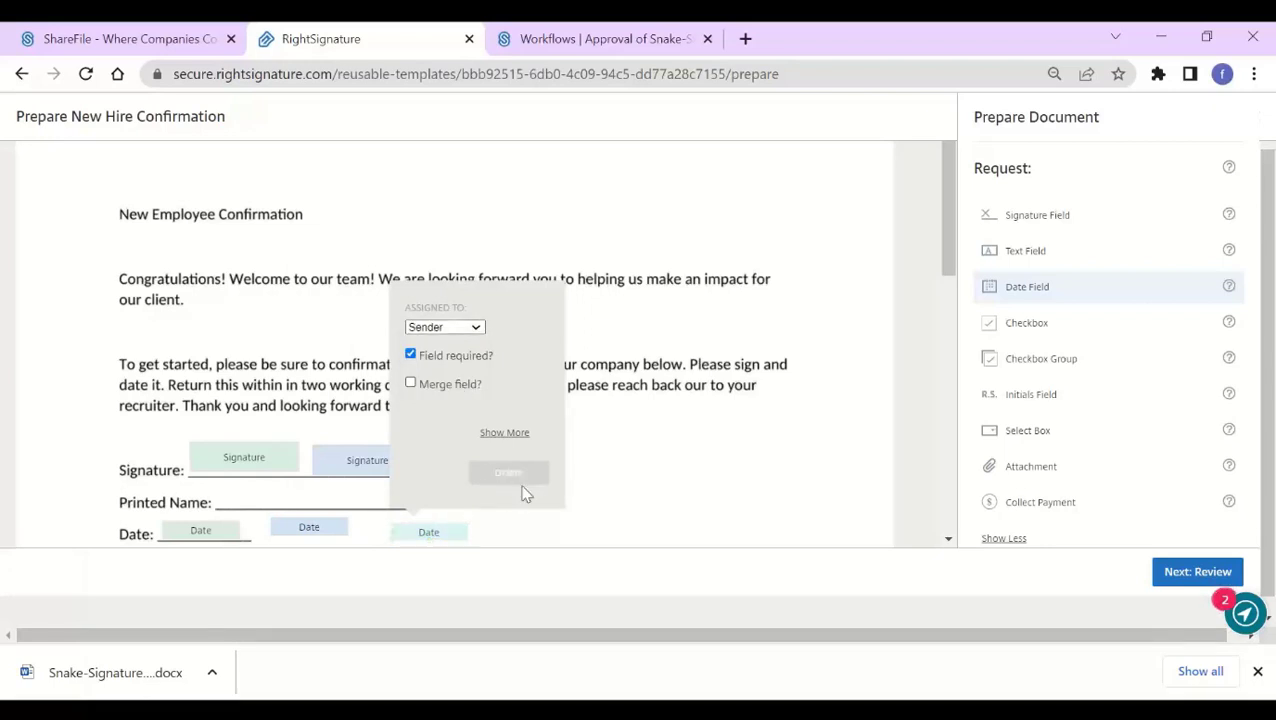
Finish placing fields, proceed to the review page and name the template New Hire Confirmation 2.
{"action": "scroll", "coordinate": [425, 484], "scroll_direction": "down", "scroll_amount": 3}
{"action": "scroll", "coordinate": [647, 364], "scroll_direction": "down", "scroll_amount": 1}
{"action": "scroll", "coordinate": [504, 361], "scroll_direction": "up", "scroll_amount": 4}
{"action": "scroll", "coordinate": [1070, 397], "scroll_direction": "down", "scroll_amount": 5}
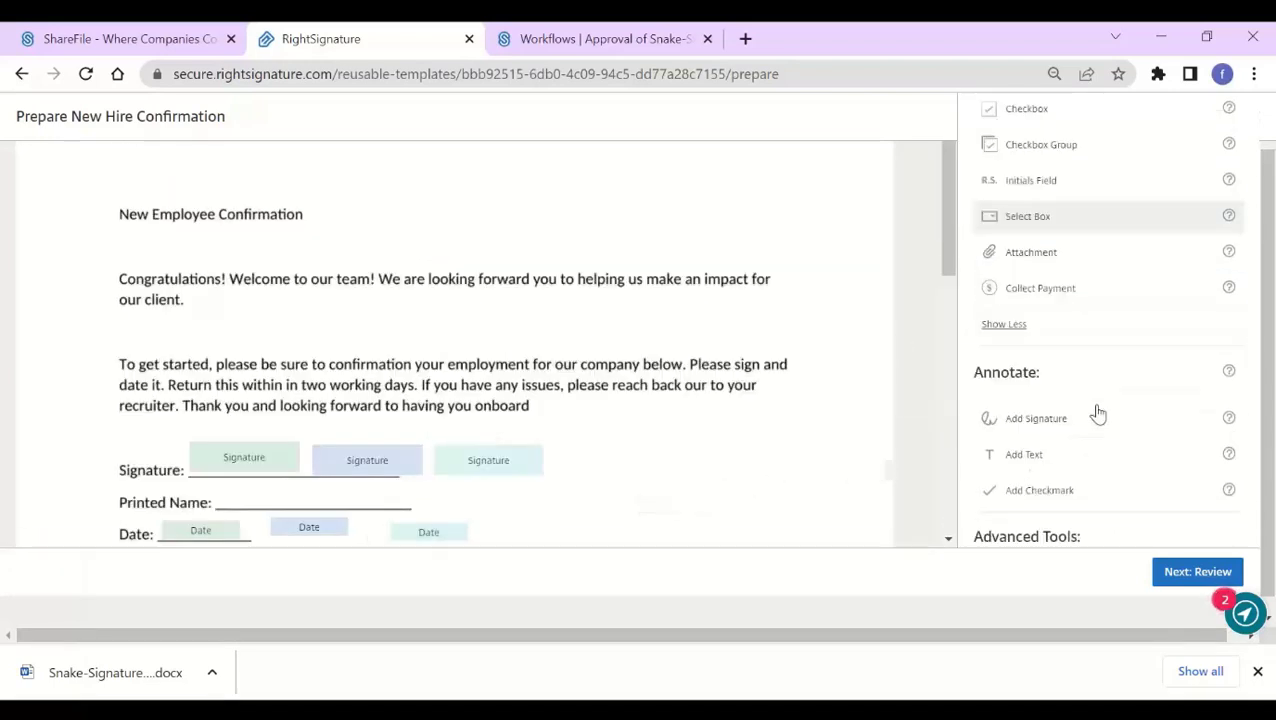
{"action": "left_click", "coordinate": [1168, 576]}
{"action": "left_click", "coordinate": [1259, 676]}
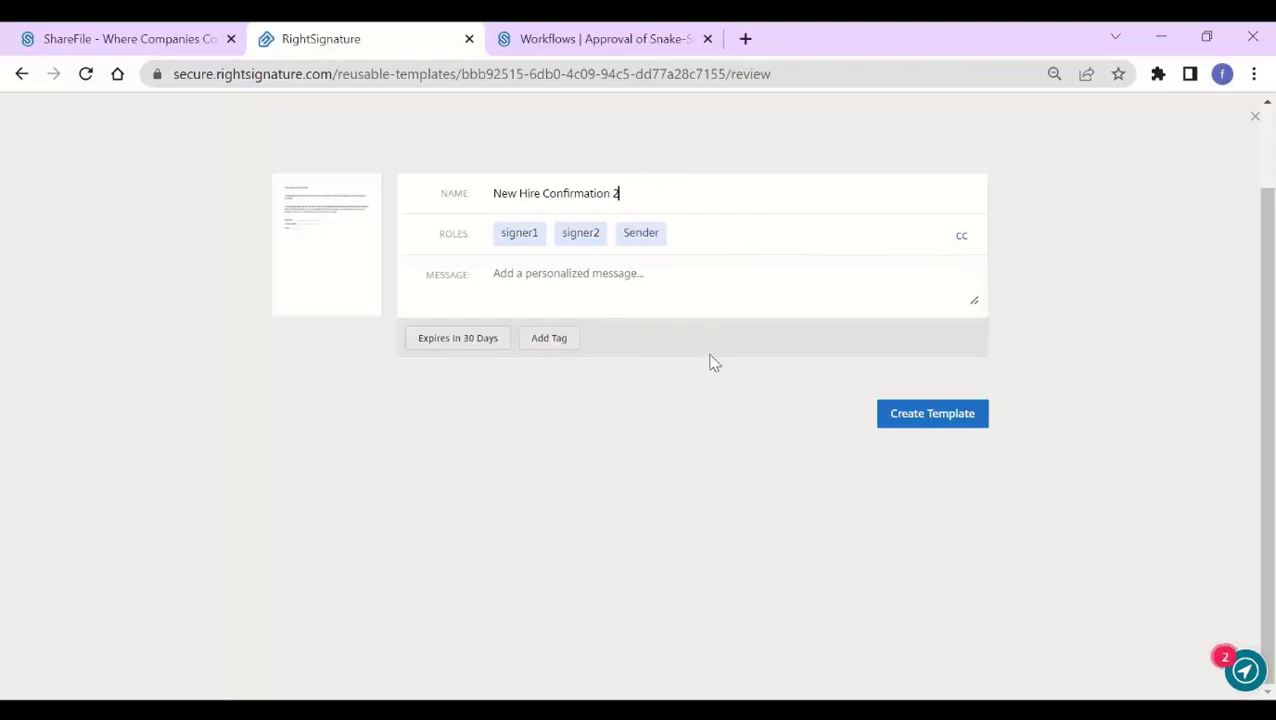
Examine the template's CC, expiration and tag options without changing them.
{"action": "left_click", "coordinate": [962, 241]}
{"action": "left_click", "coordinate": [456, 345]}
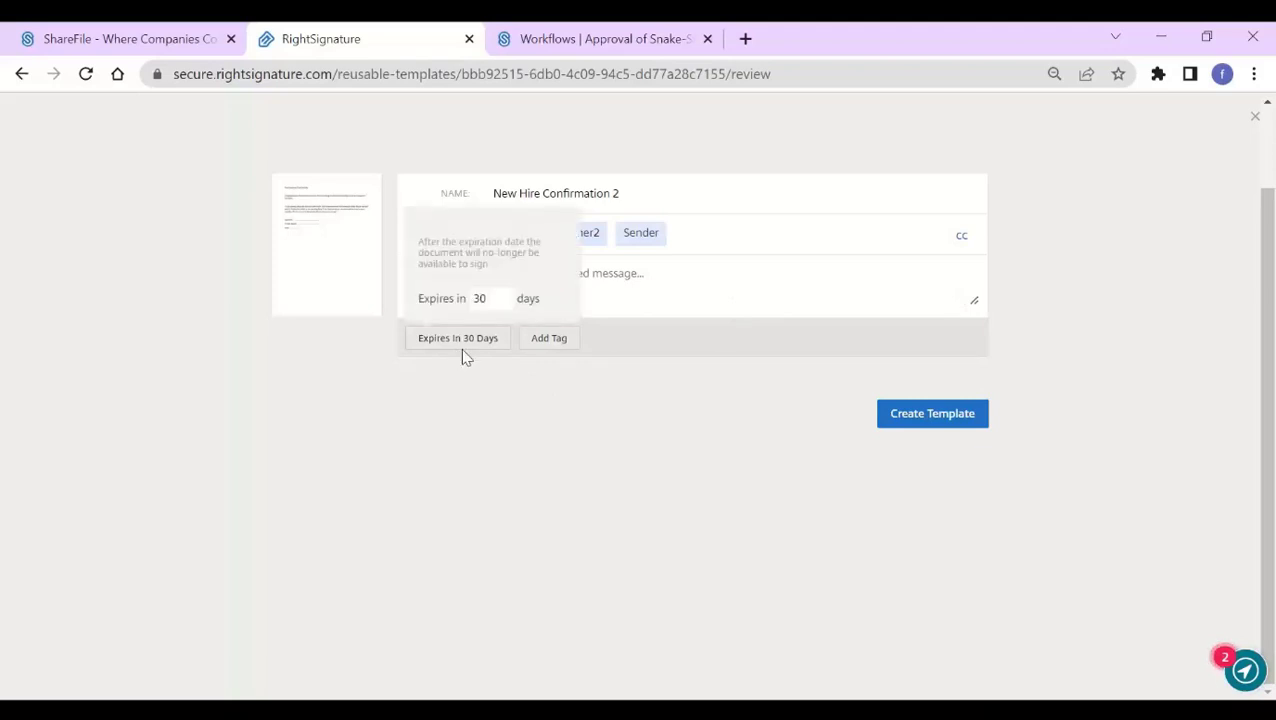
{"action": "left_click", "coordinate": [520, 366]}
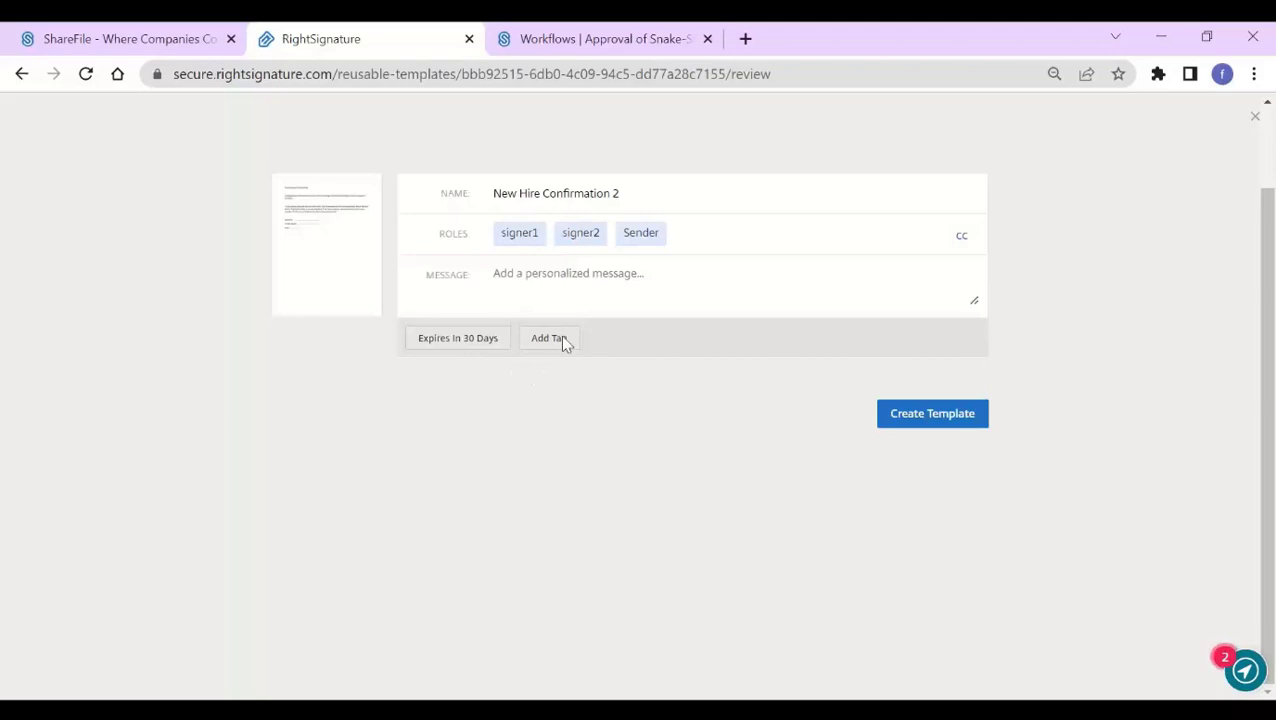
{"action": "left_click", "coordinate": [559, 341]}
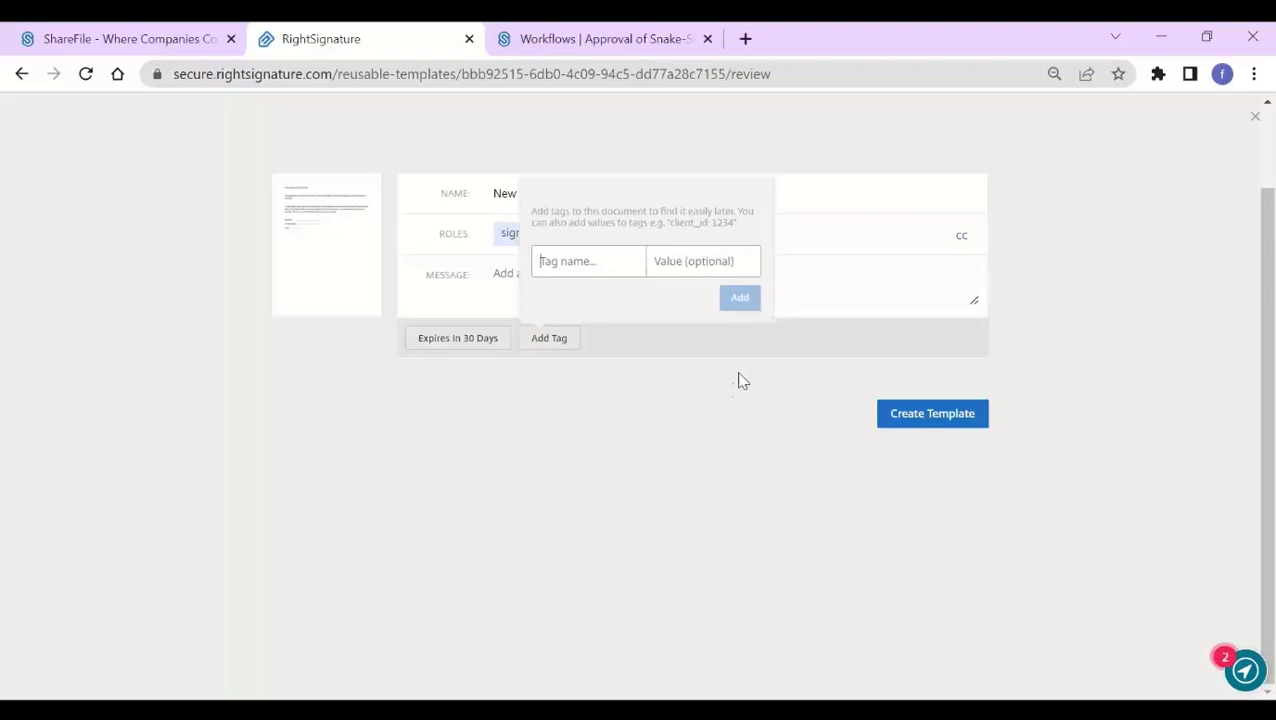
{"action": "left_click", "coordinate": [736, 388]}
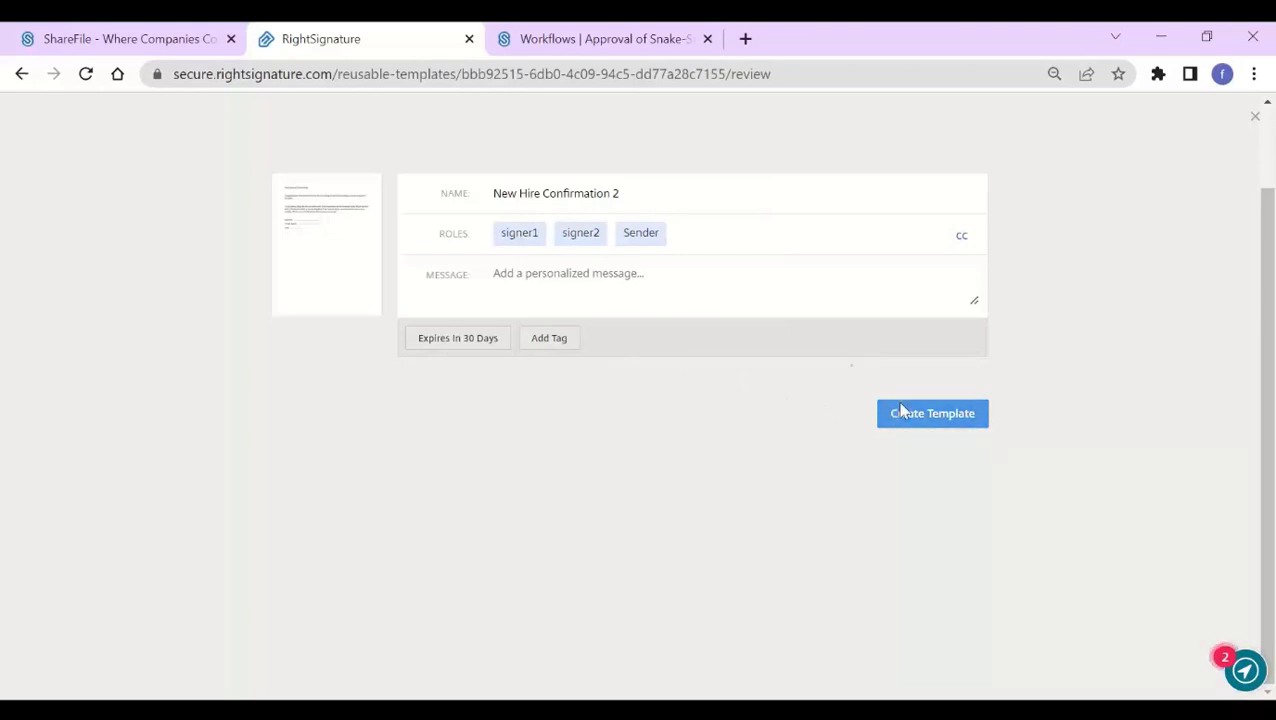
Create the reusable template from the reviewed settings.
{"action": "left_click", "coordinate": [933, 414]}
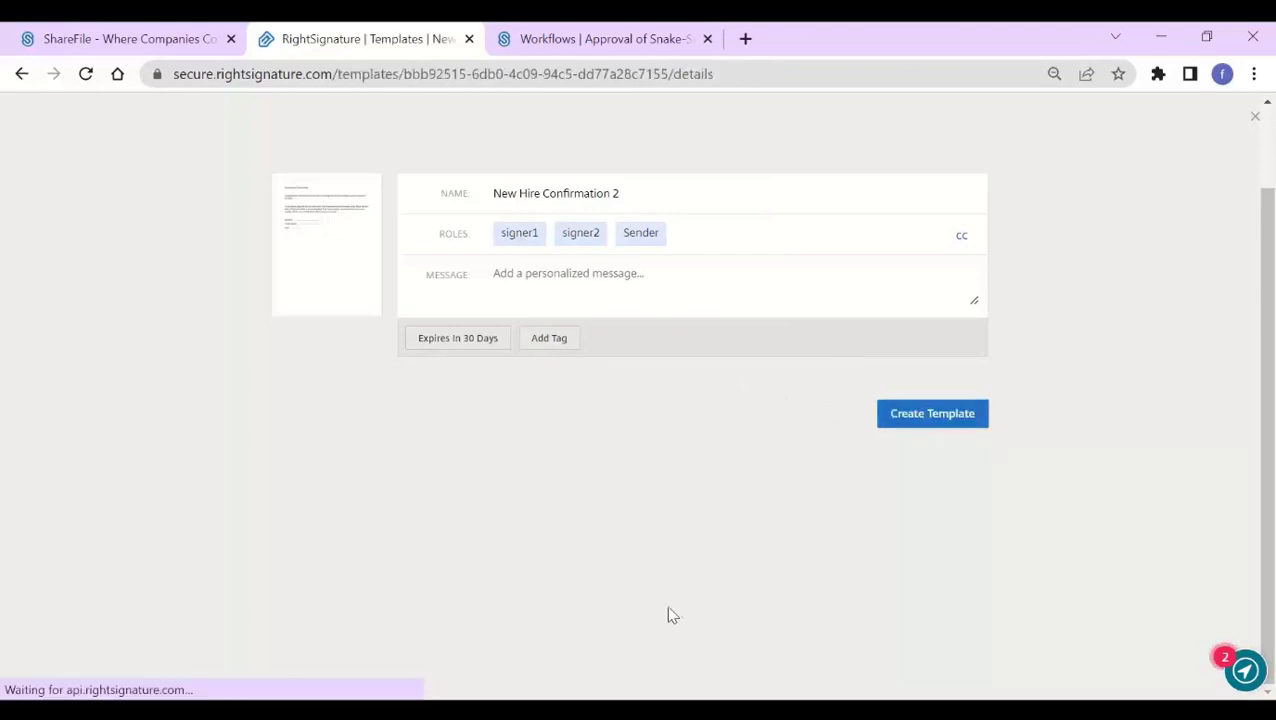
{"action": "scroll", "coordinate": [621, 441], "scroll_direction": "down", "scroll_amount": 2}
{"action": "scroll", "coordinate": [312, 322], "scroll_direction": "up", "scroll_amount": 2}
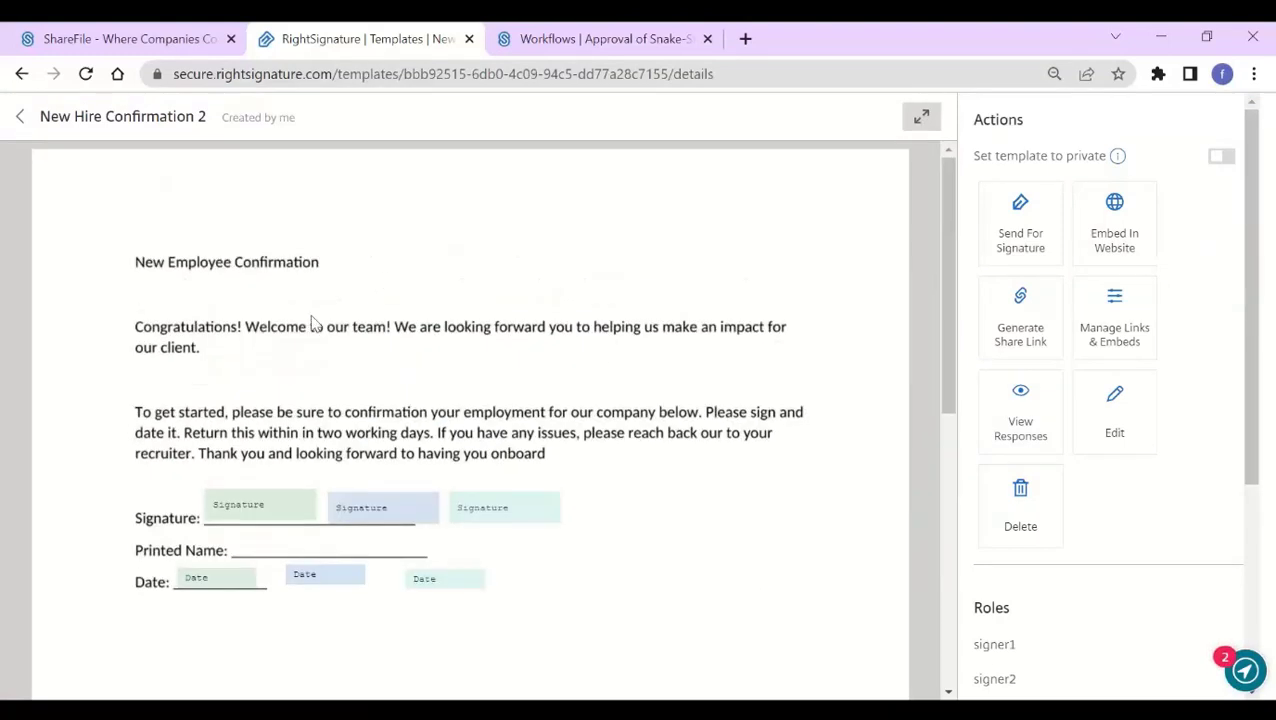
Return to the reusable templates list and open the details of New Hire Confirmation 2 to review its fields.
{"action": "left_click", "coordinate": [20, 116]}
{"action": "scroll", "coordinate": [477, 392], "scroll_direction": "down", "scroll_amount": 2}
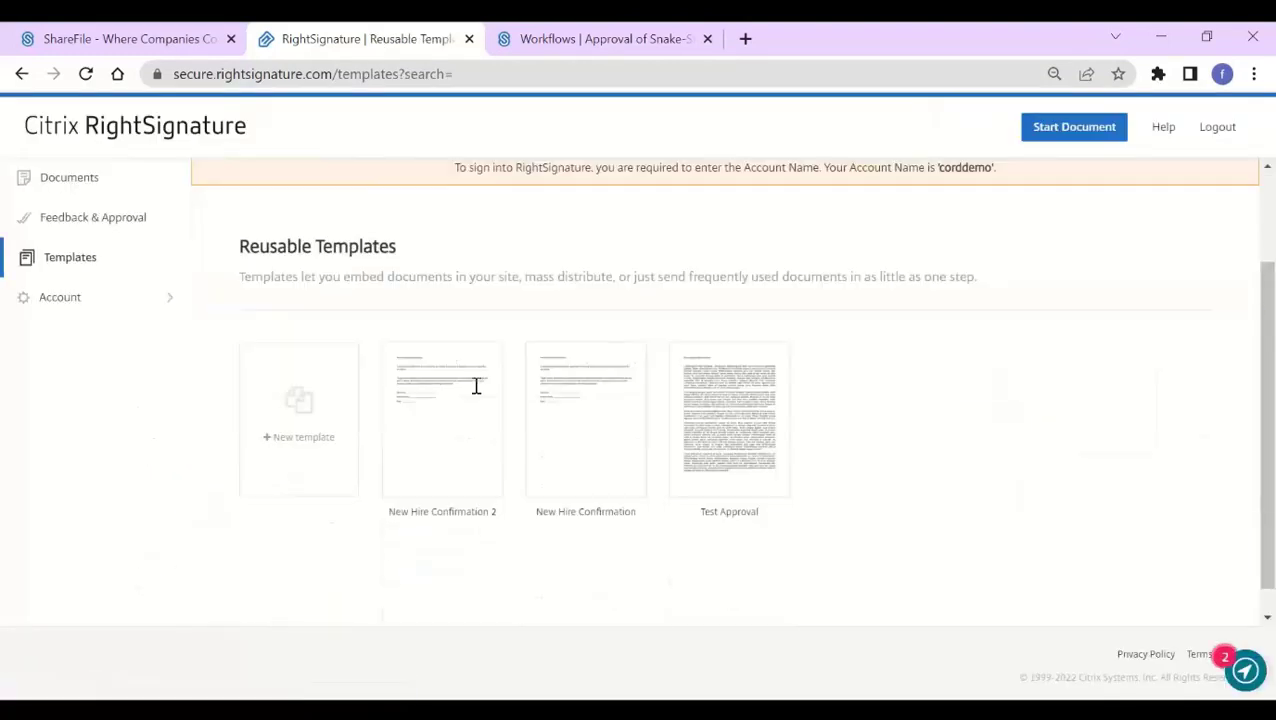
{"action": "mouse_move", "coordinate": [467, 435]}
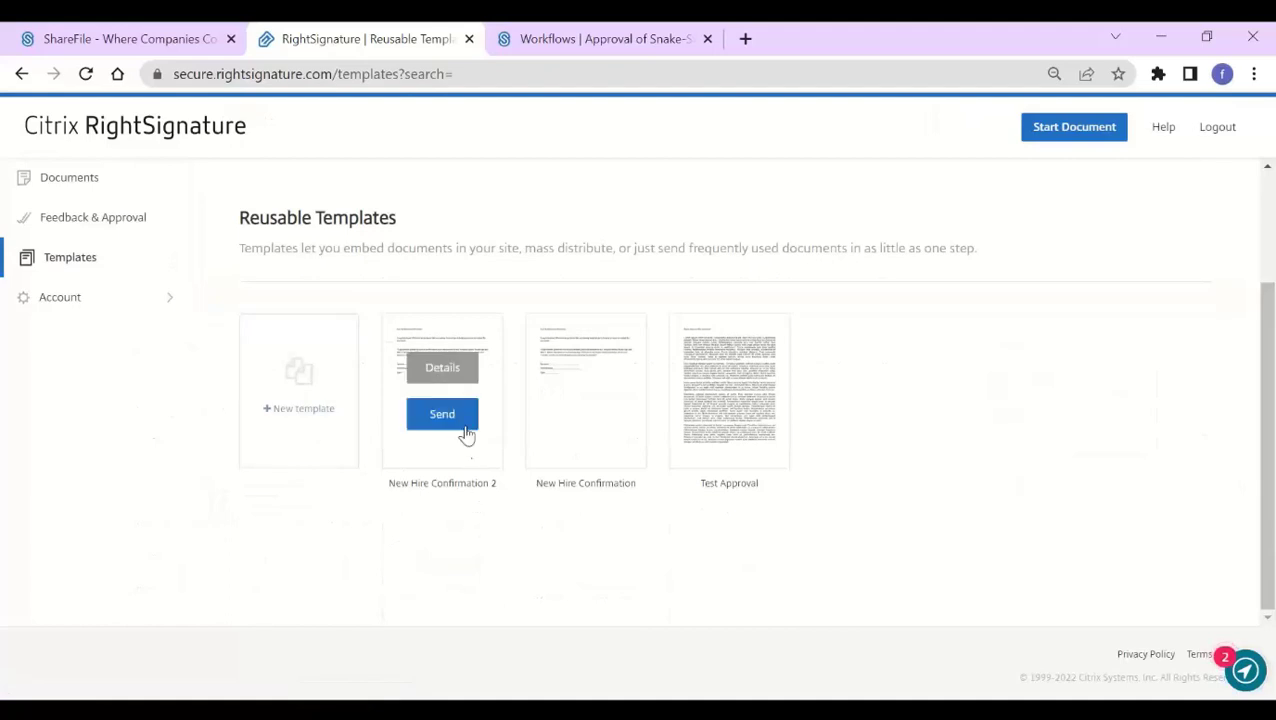
{"action": "left_click", "coordinate": [441, 370]}
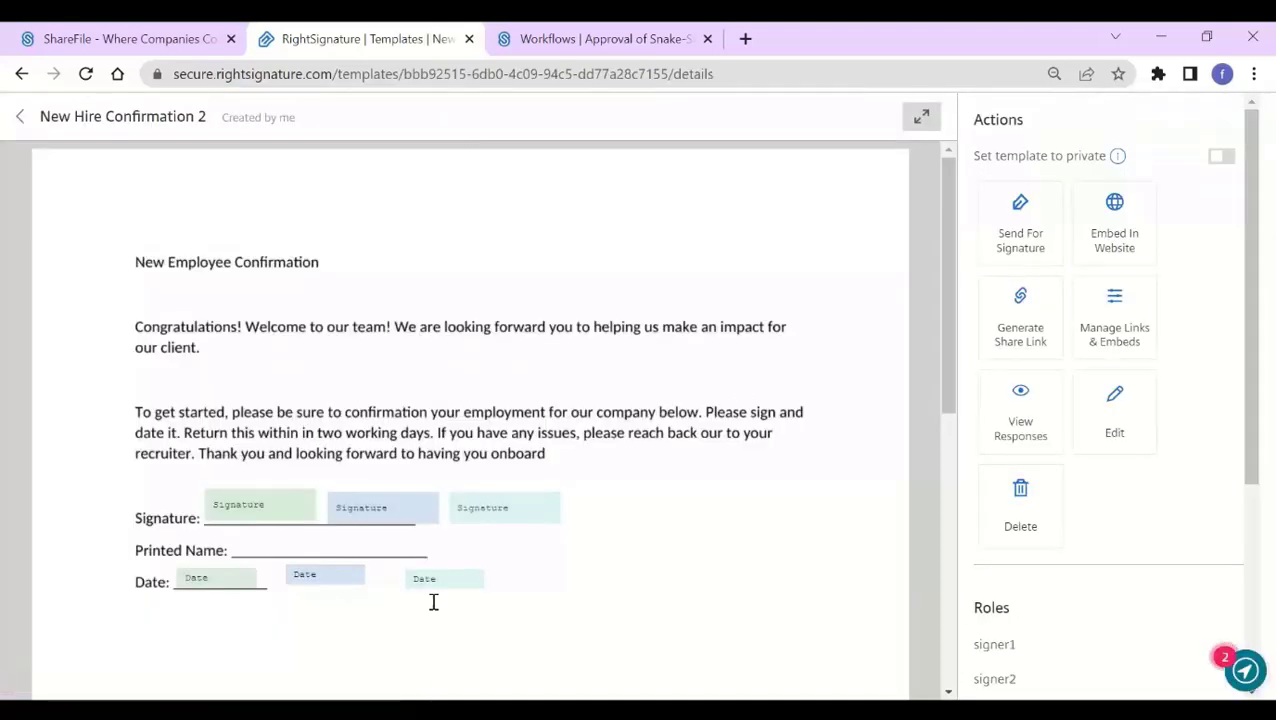
{"action": "scroll", "coordinate": [732, 544], "scroll_direction": "down", "scroll_amount": 1}
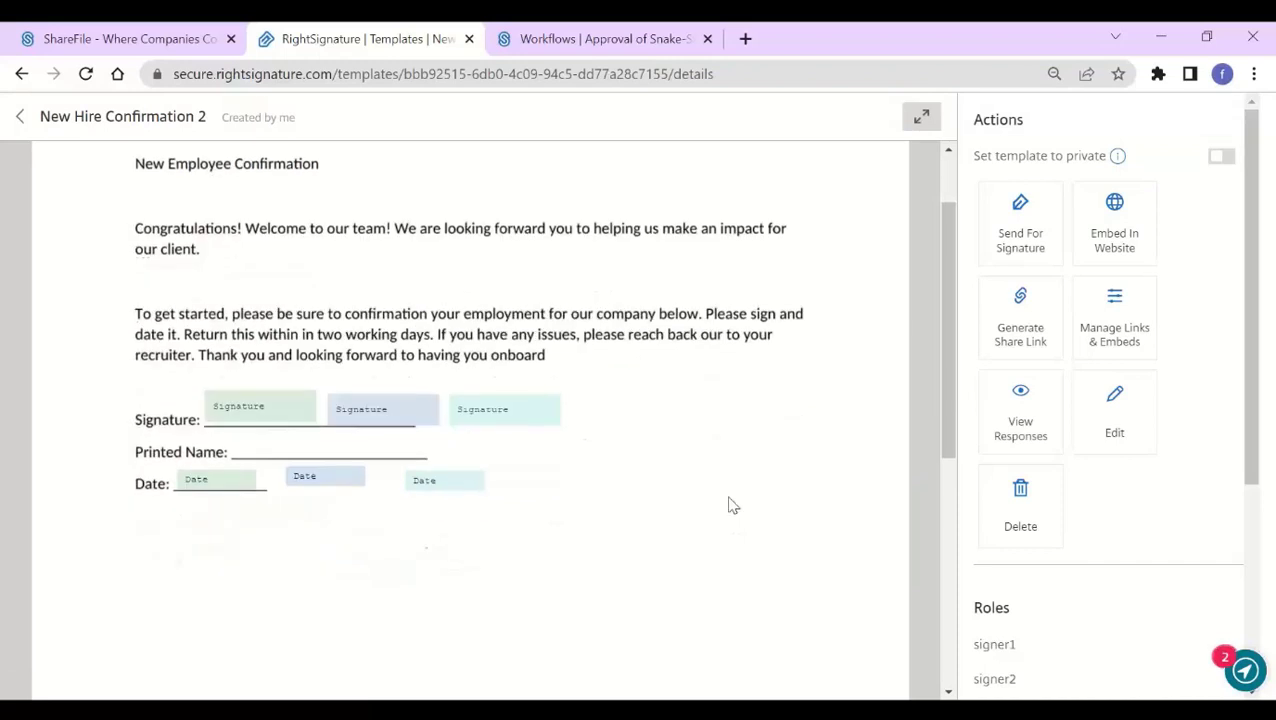
{"action": "scroll", "coordinate": [728, 505], "scroll_direction": "up", "scroll_amount": 1}
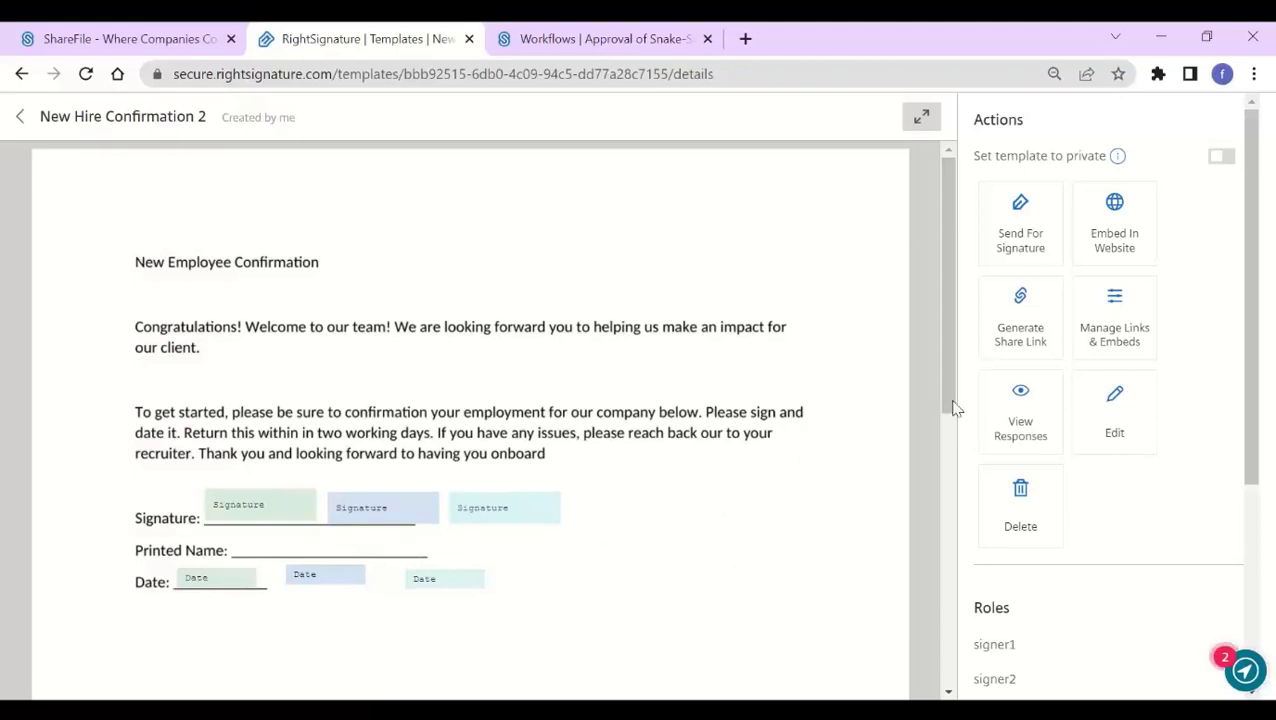
Edit the template's roles by removing signer2 and Sender, then continue to field placement.
{"action": "left_click", "coordinate": [1135, 415]}
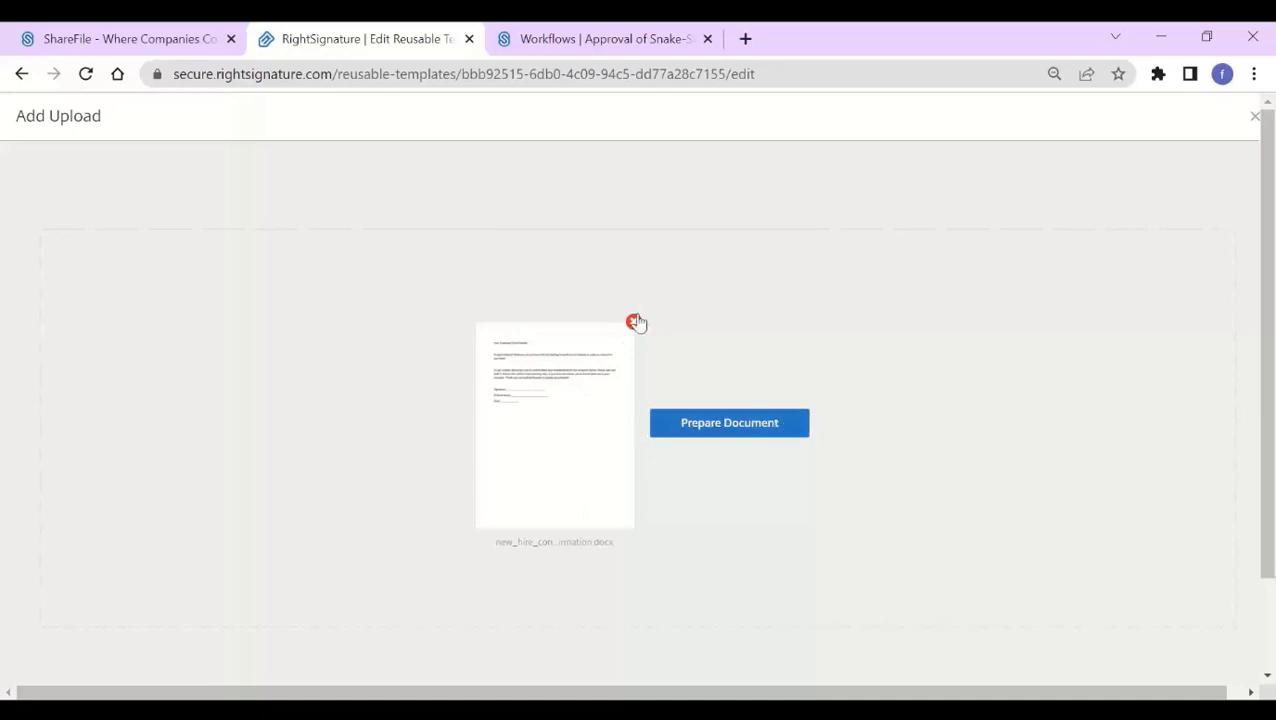
{"action": "left_click", "coordinate": [735, 425]}
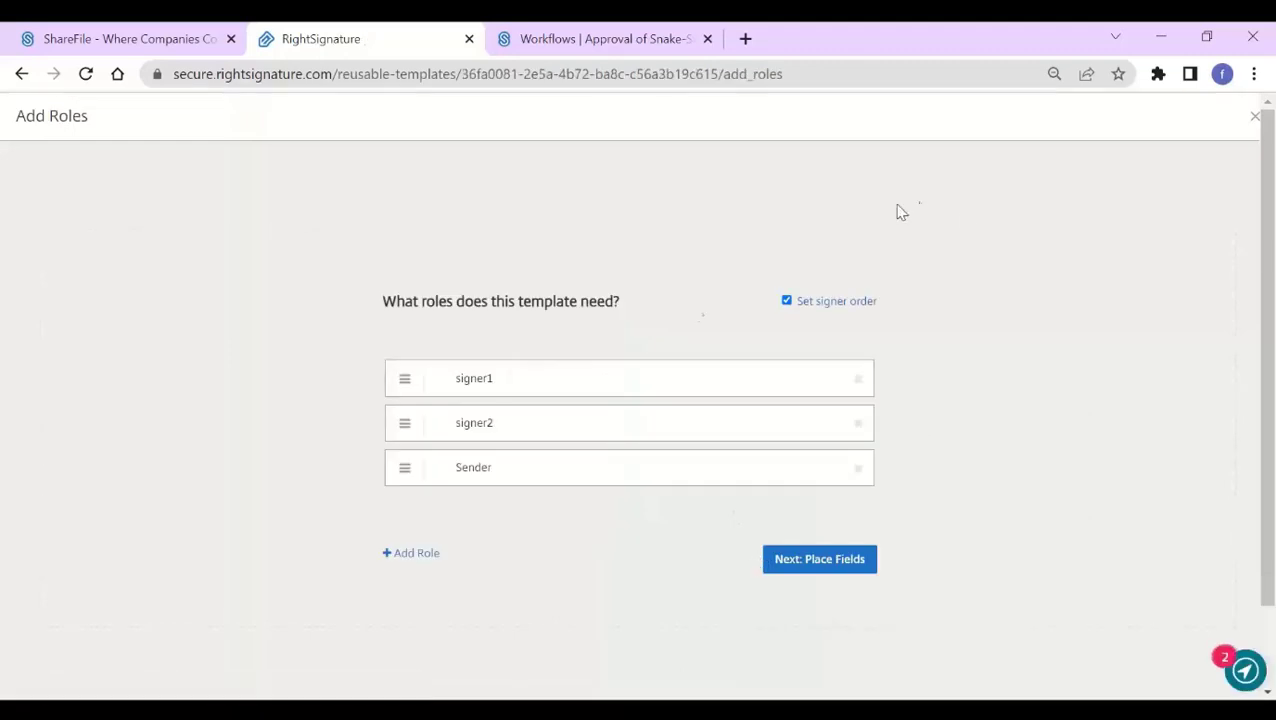
{"action": "left_click", "coordinate": [858, 425]}
{"action": "left_click", "coordinate": [858, 425]}
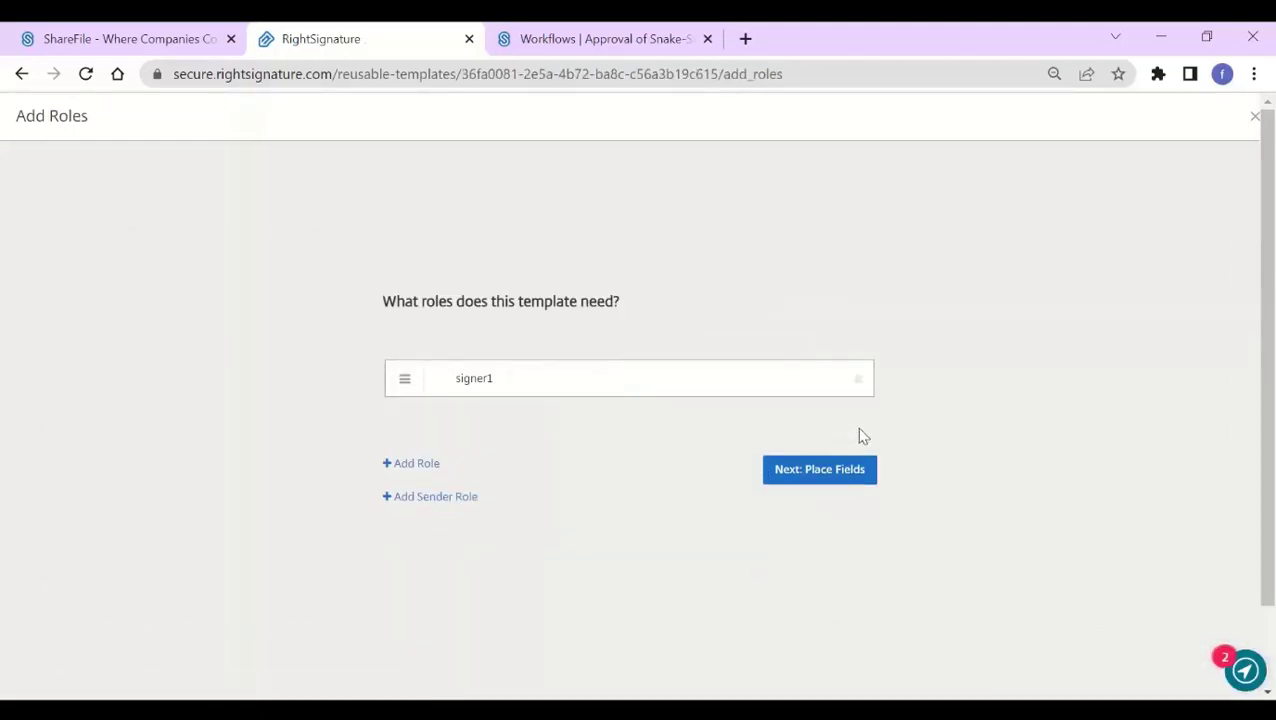
{"action": "left_click", "coordinate": [834, 484]}
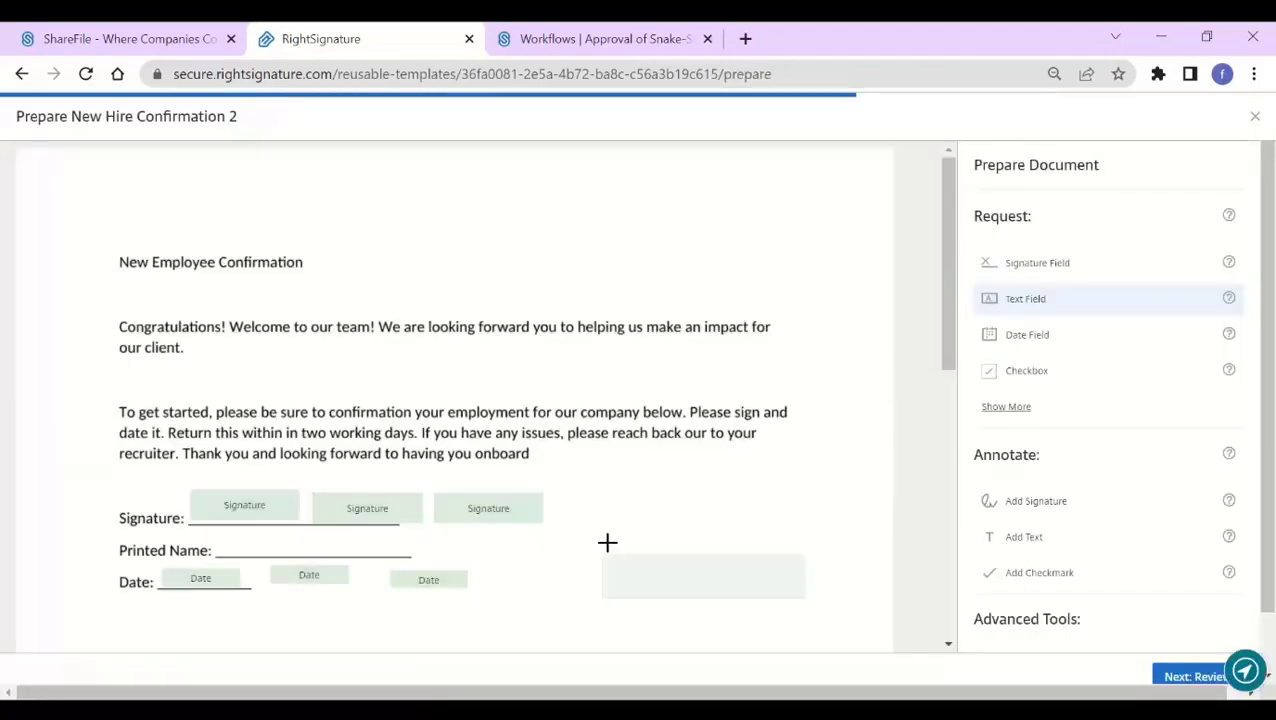
Delete the second and third signature fields together with the second and third date fields.
{"action": "scroll", "coordinate": [522, 555], "scroll_direction": "down", "scroll_amount": 1}
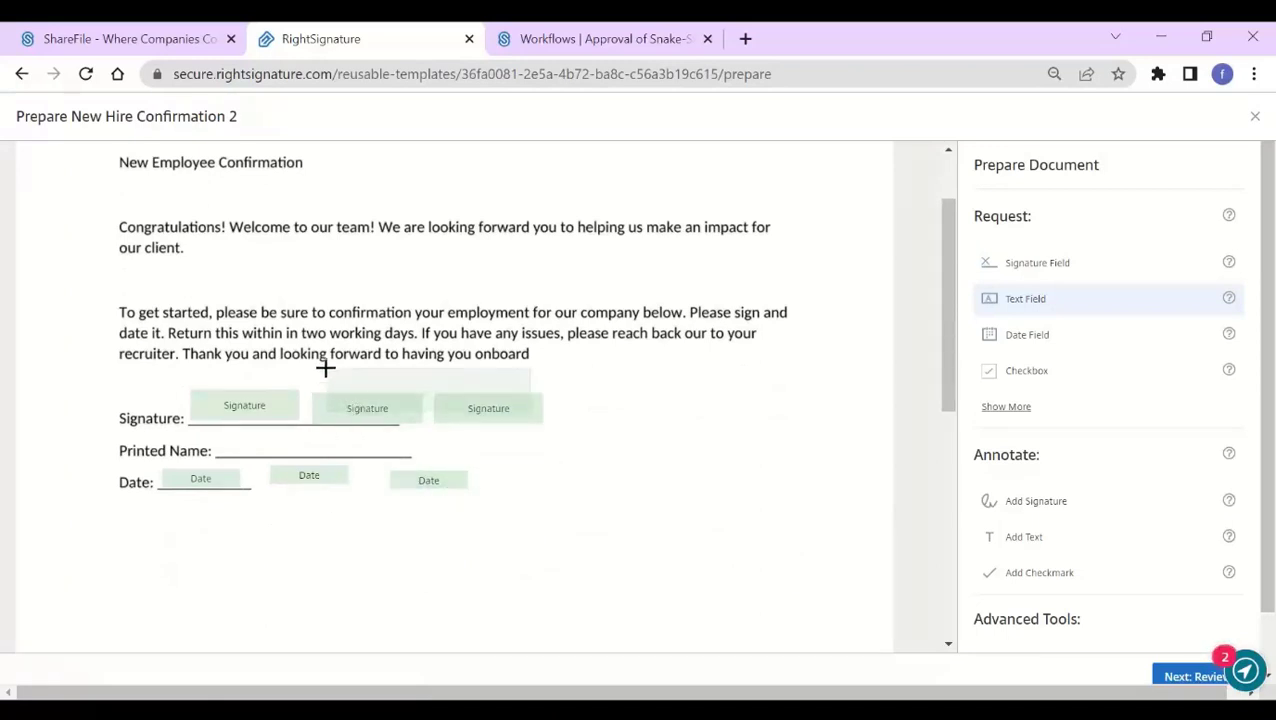
{"action": "mouse_move", "coordinate": [322, 393]}
{"action": "left_mouse_down"}
{"action": "mouse_move", "coordinate": [342, 399]}
{"action": "mouse_move", "coordinate": [470, 548]}
{"action": "mouse_move", "coordinate": [503, 512]}
{"action": "left_mouse_up"}
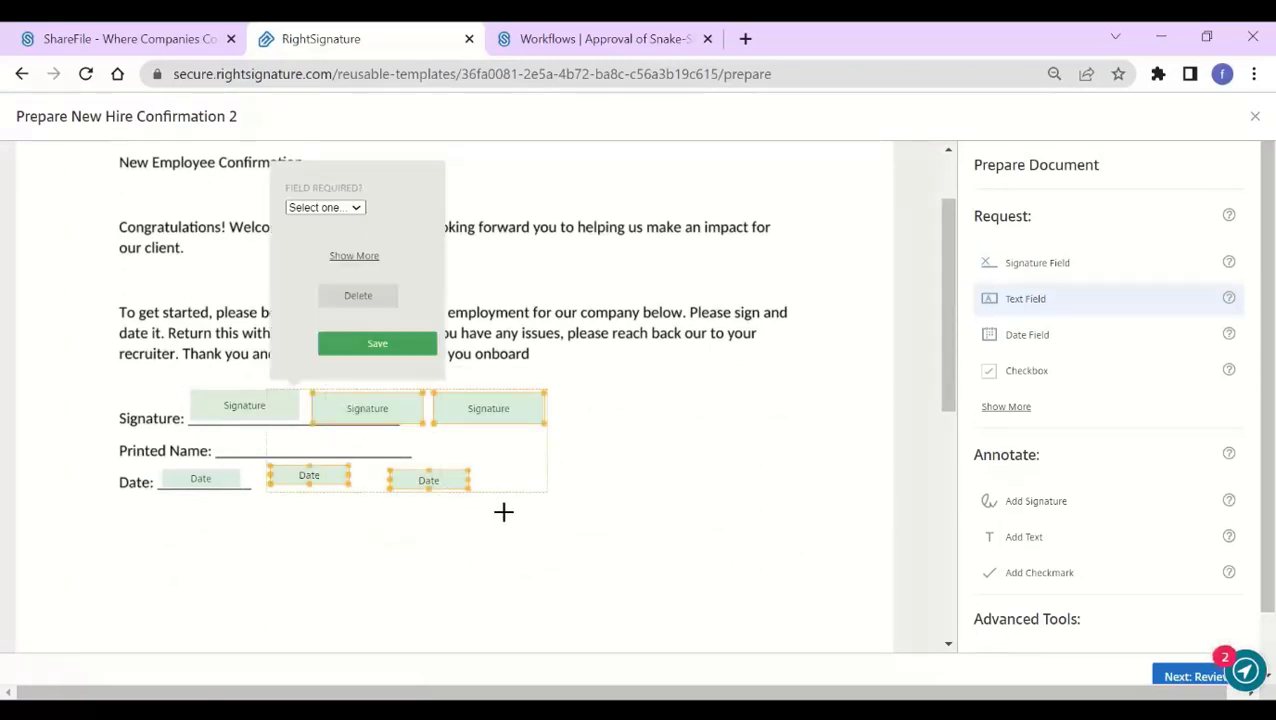
{"action": "key", "text": "Delete"}
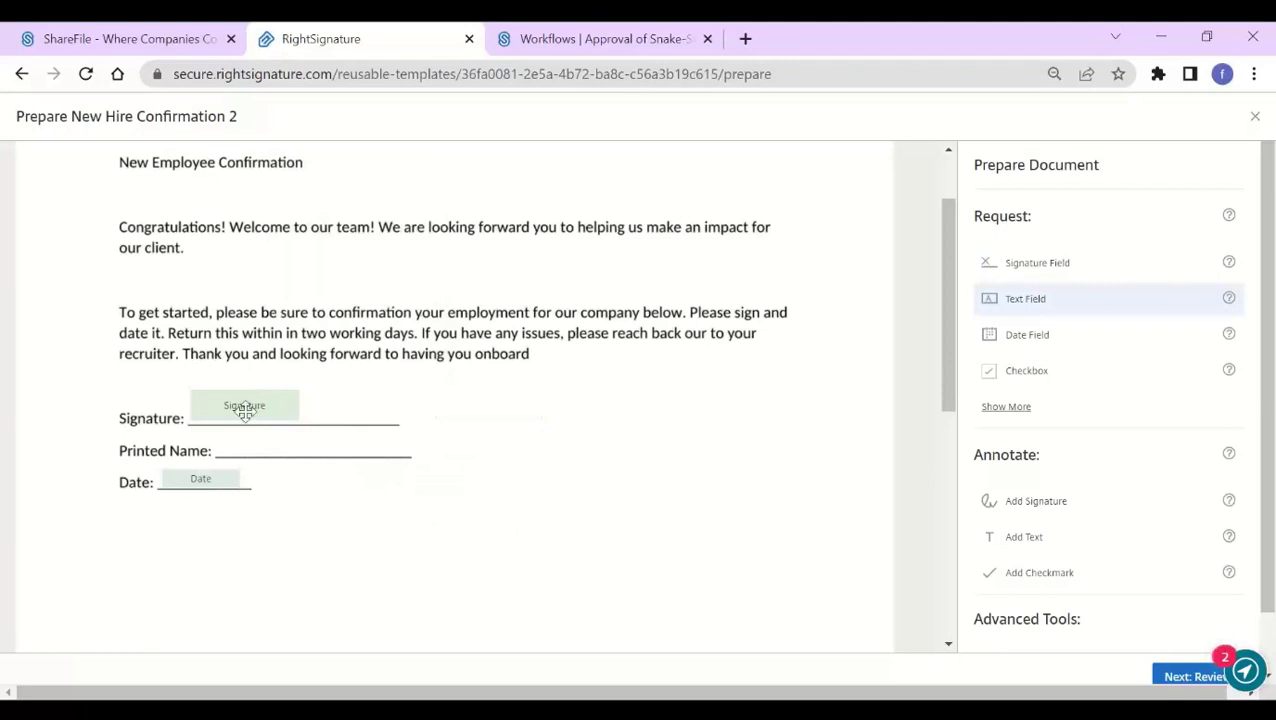
Place a text field on the Printed Name line and reduce its height to fit the line.
{"action": "left_click", "coordinate": [1052, 302]}
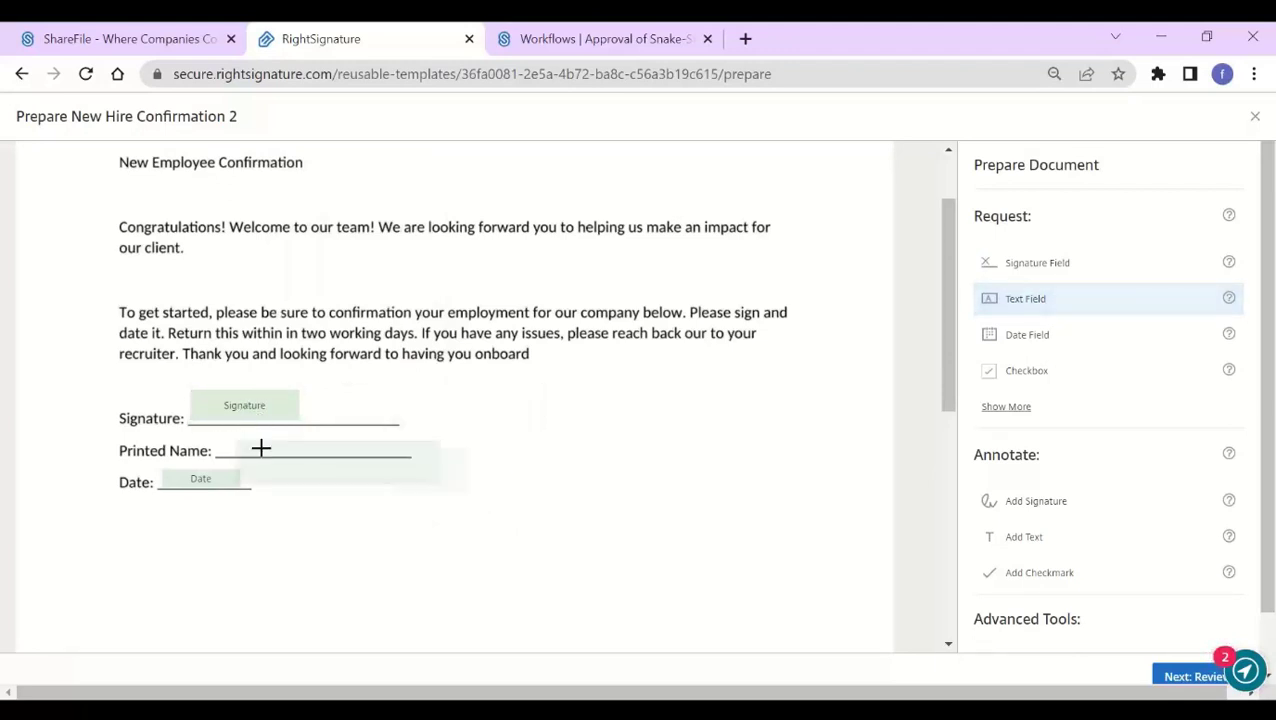
{"action": "left_click", "coordinate": [209, 426]}
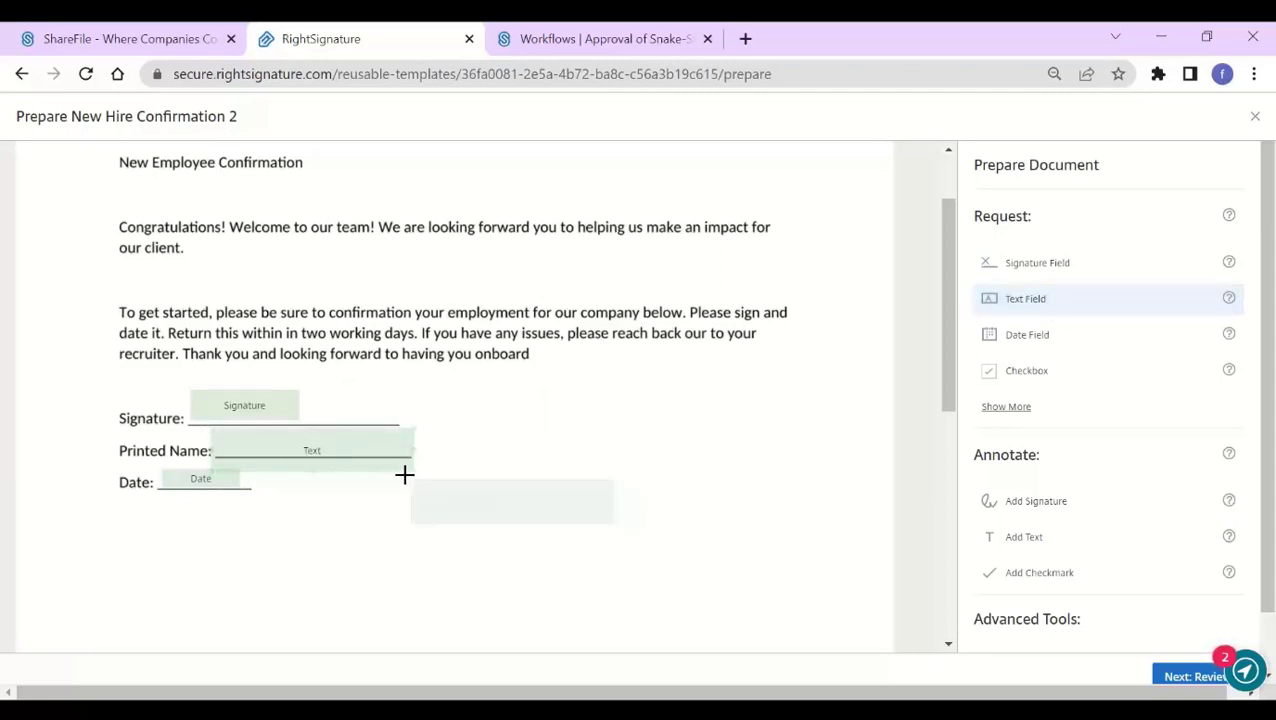
{"action": "left_click_drag", "start_coordinate": [413, 471], "coordinate": [410, 457]}
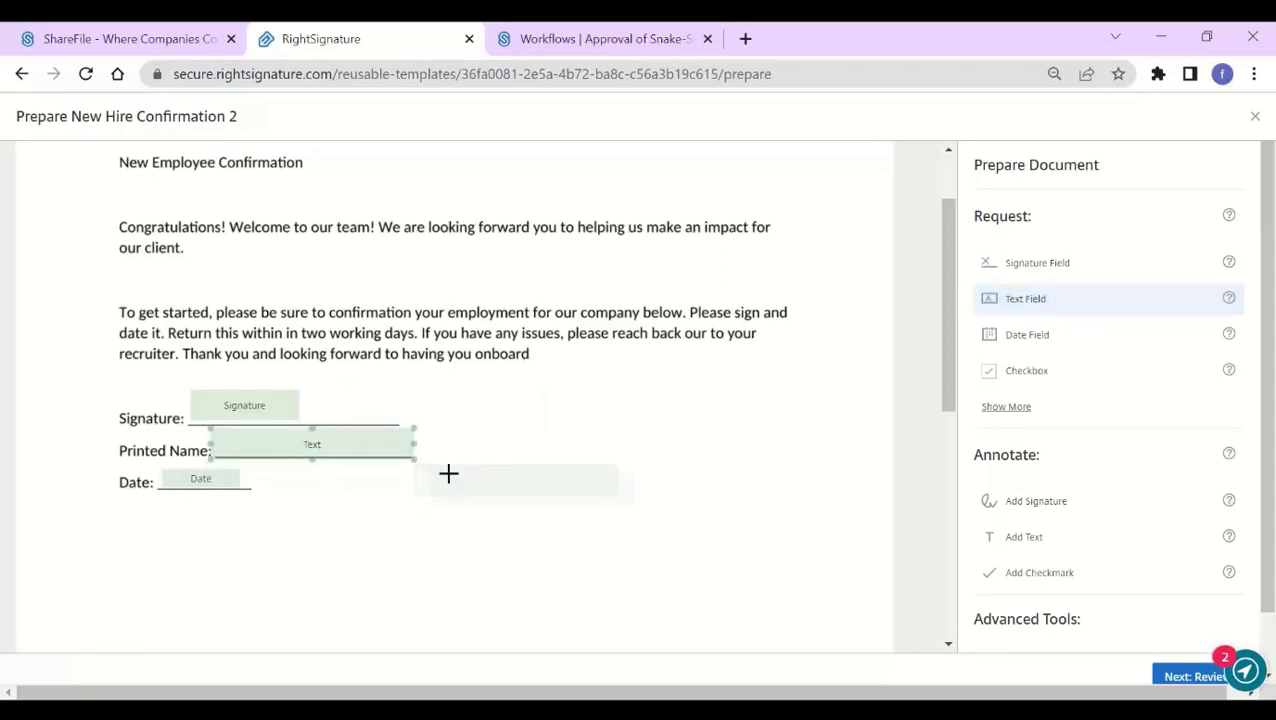
{"action": "left_click", "coordinate": [610, 468]}
{"action": "right_click", "coordinate": [771, 479]}
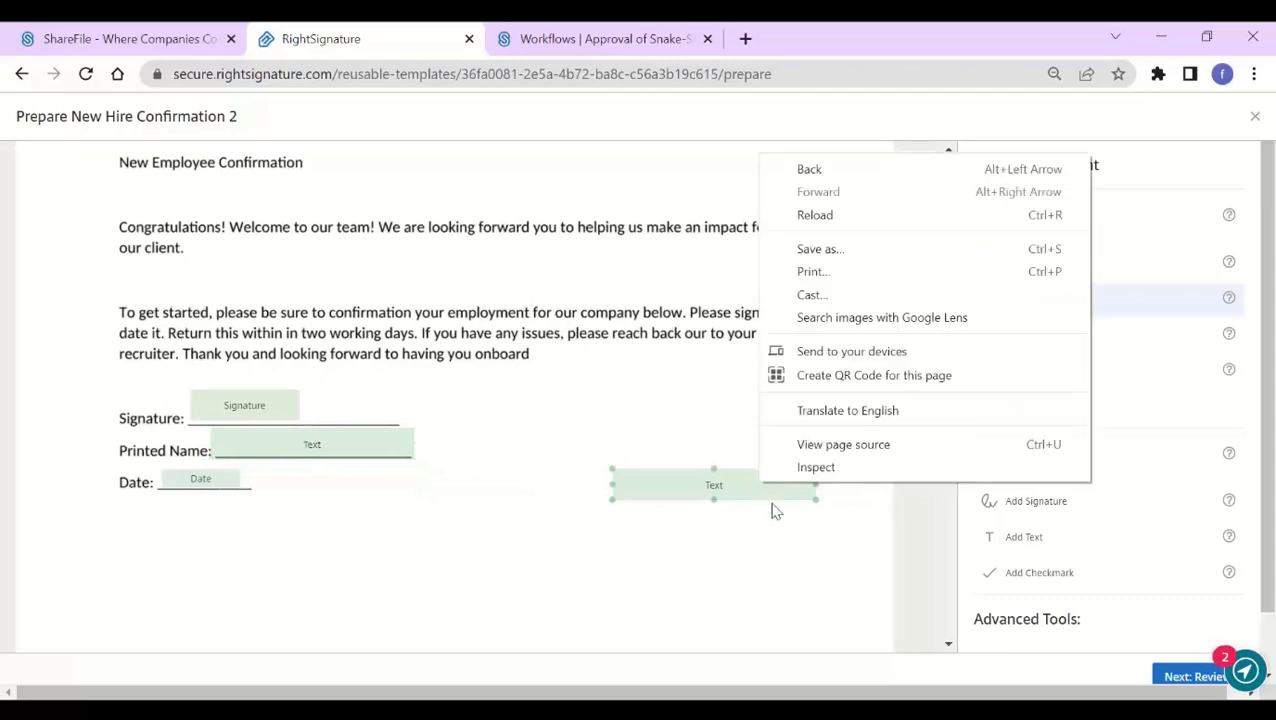
{"action": "key", "text": "Escape"}
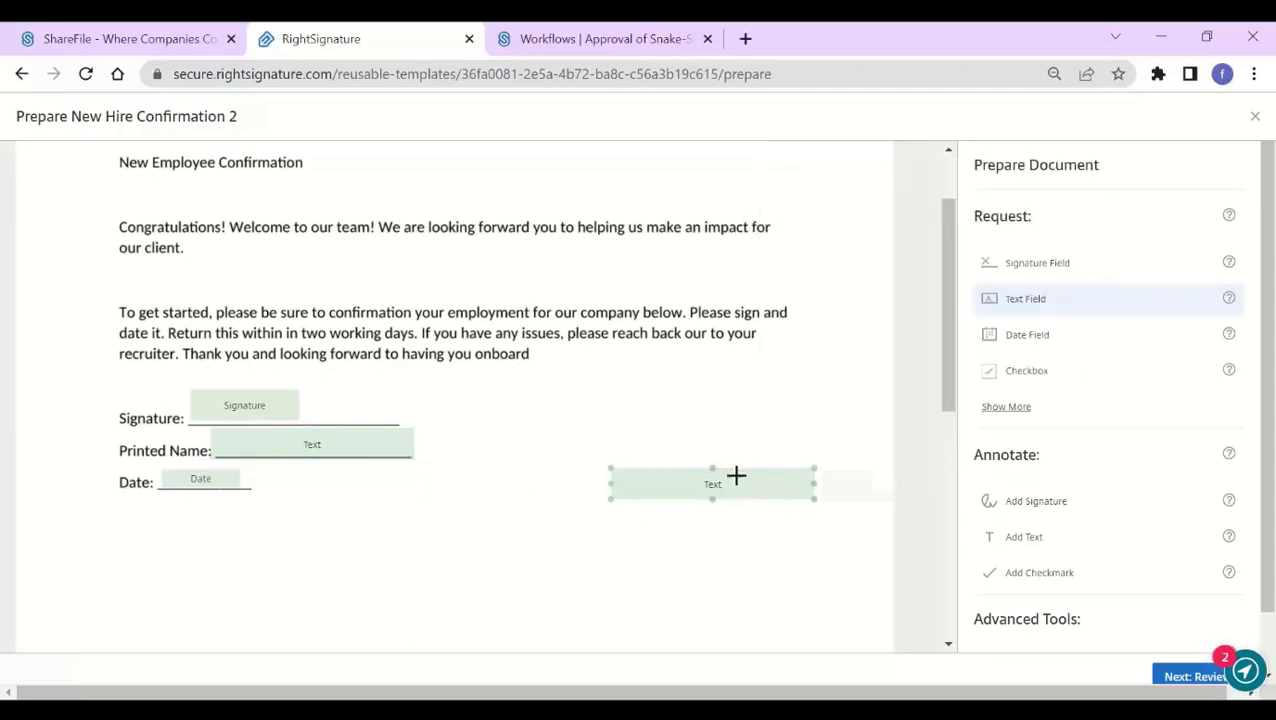
{"action": "mouse_move", "coordinate": [781, 487]}
{"action": "left_mouse_down"}
{"action": "mouse_move", "coordinate": [769, 473]}
{"action": "mouse_move", "coordinate": [763, 482]}
{"action": "left_mouse_up"}
{"action": "key", "text": "Delete"}
Proceed to the review page, add the message "Please Sign" and update the template.
{"action": "scroll", "coordinate": [1165, 520], "scroll_direction": "down", "scroll_amount": 5}
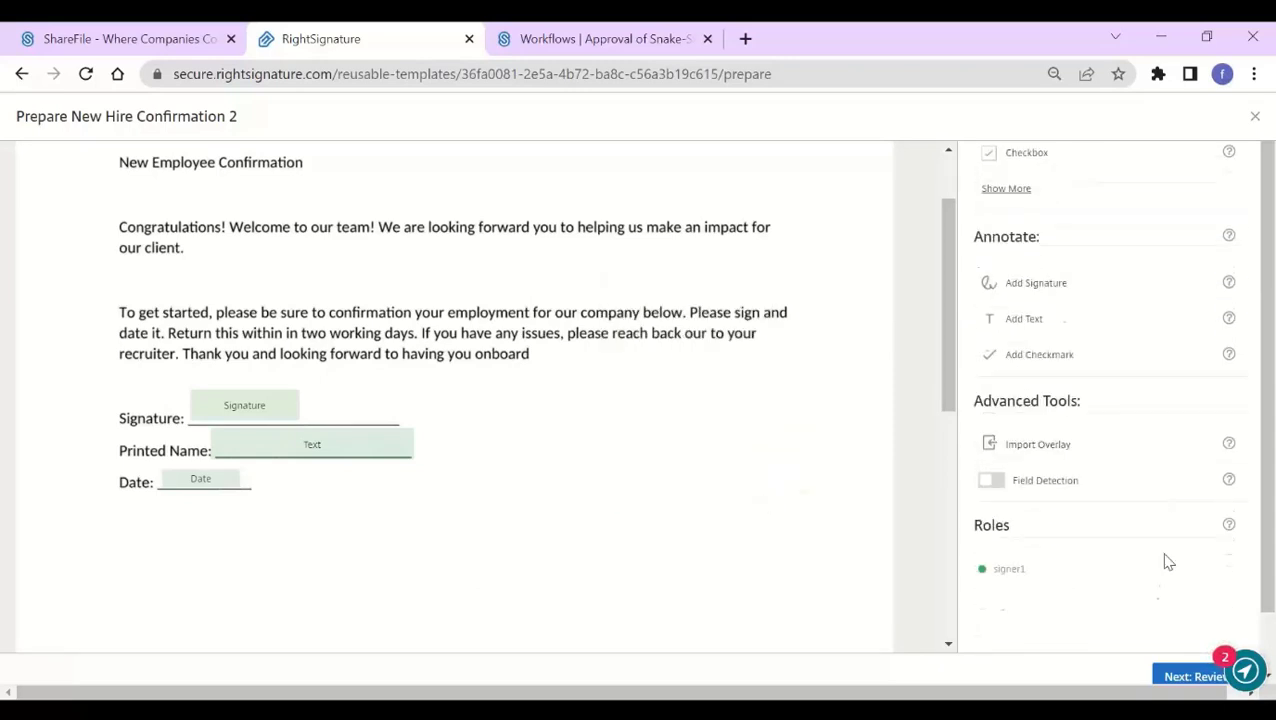
{"action": "left_click", "coordinate": [1188, 626]}
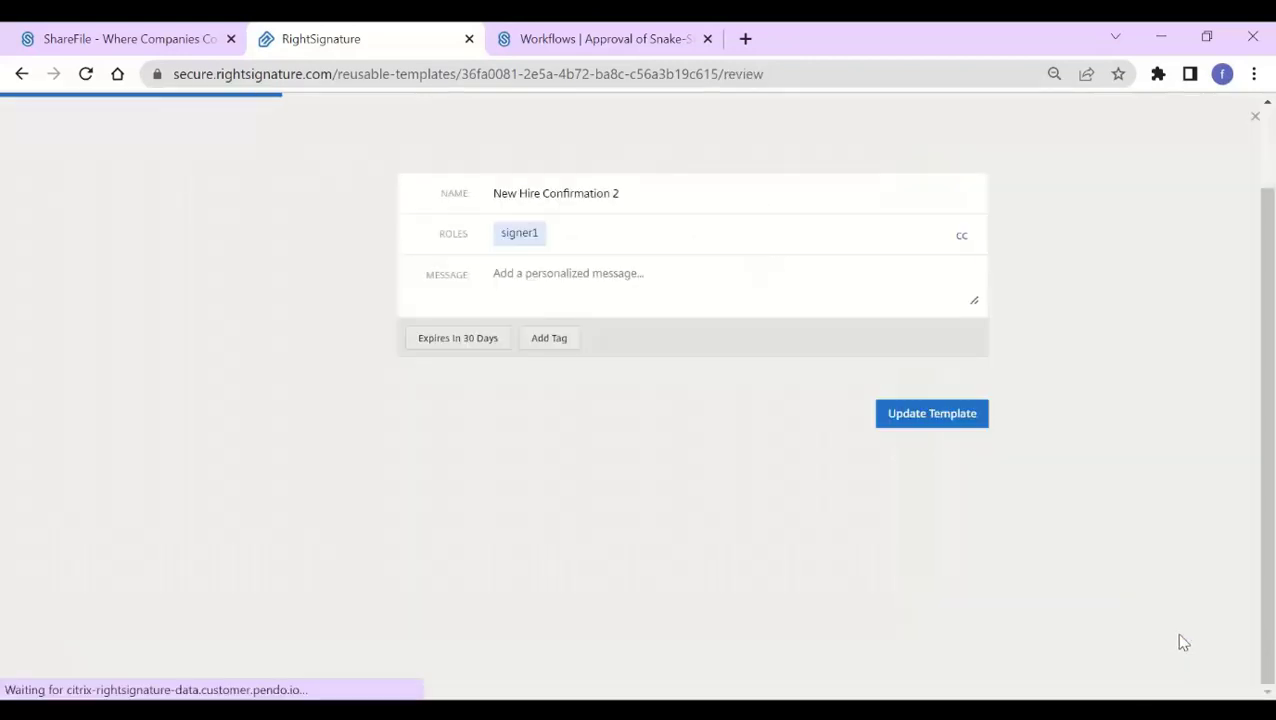
{"action": "left_click", "coordinate": [545, 273]}
{"action": "type", "text": "Please Sign"}
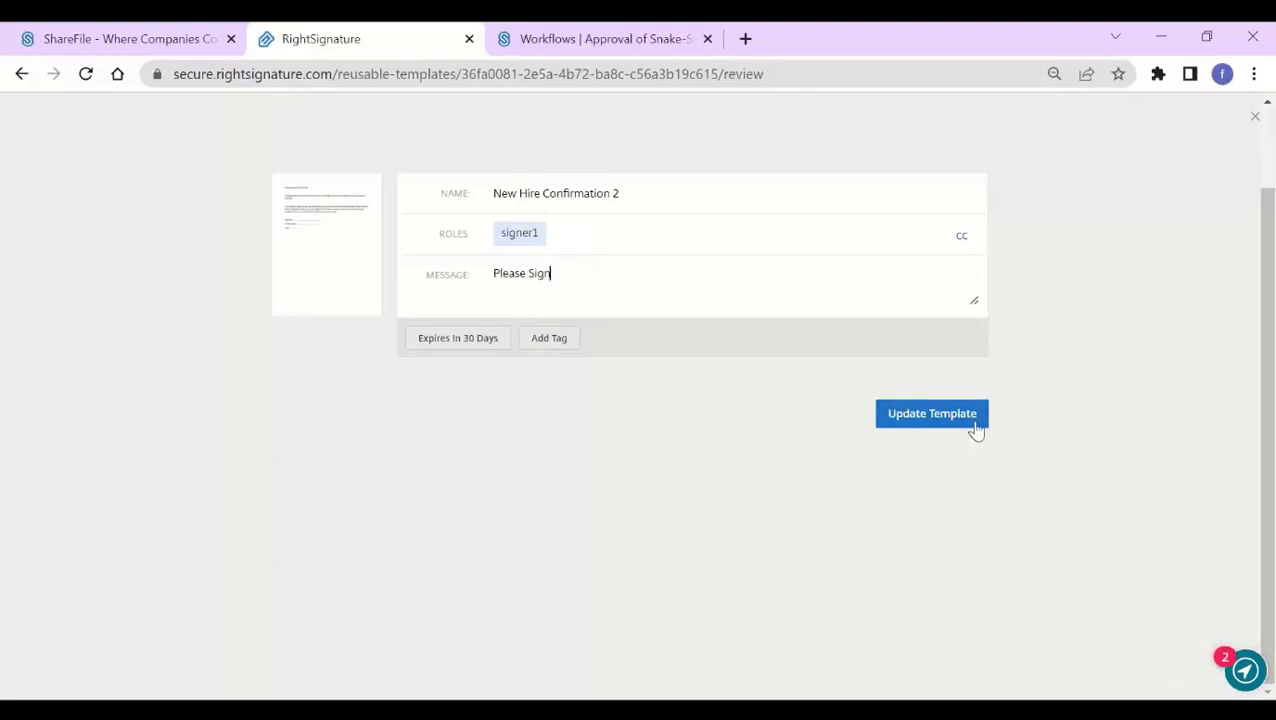
{"action": "left_click", "coordinate": [975, 430]}
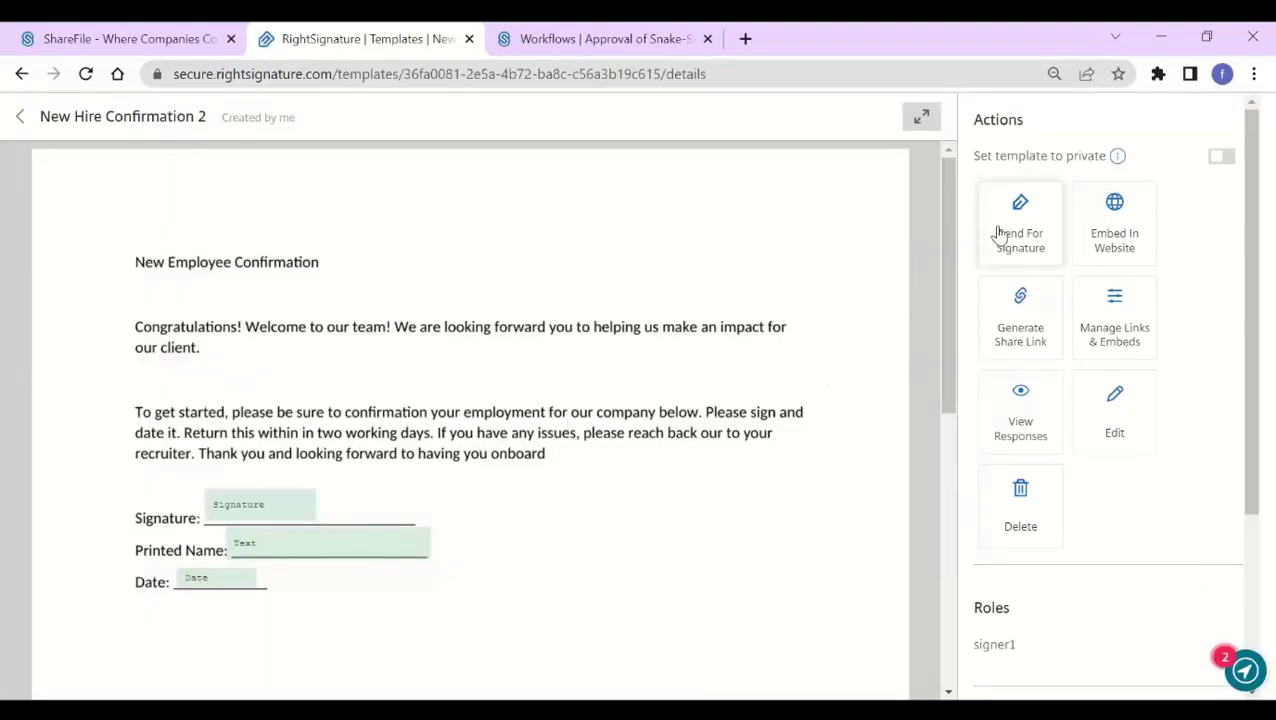
Send the template for signature, assign the recent Citrix demo contact to the signer1 role and continue to review.
{"action": "left_click", "coordinate": [1031, 218]}
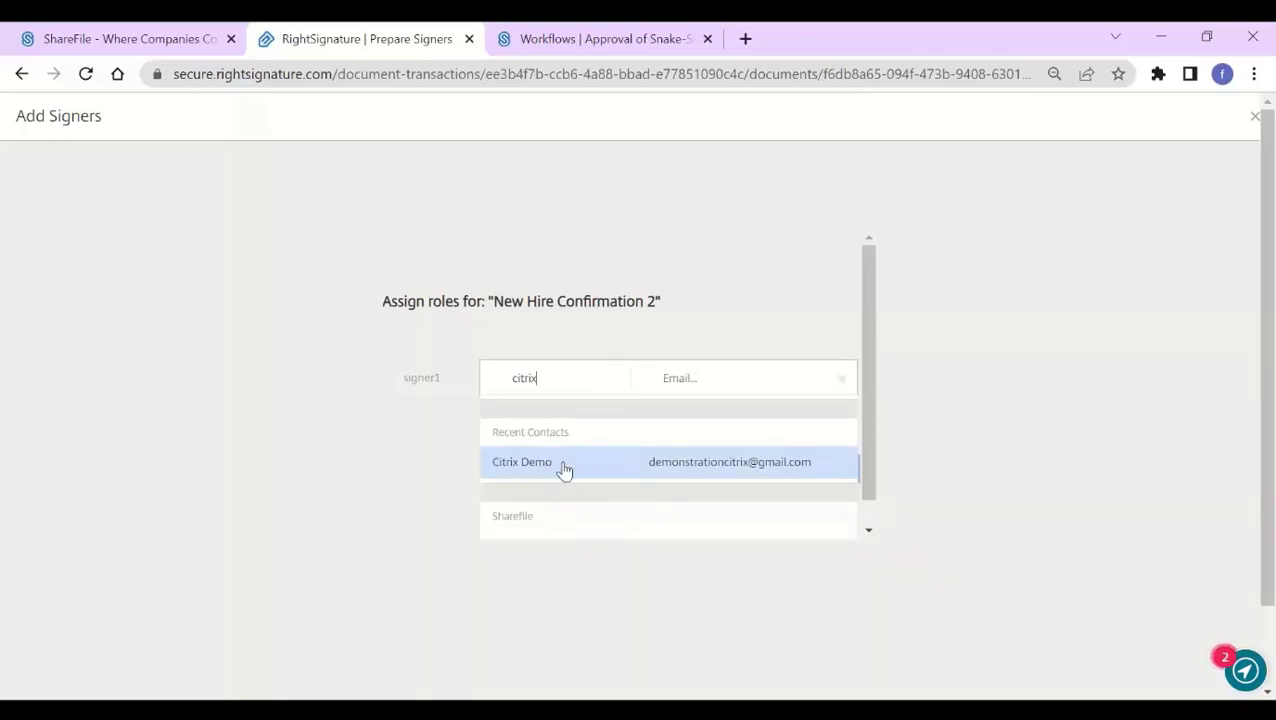
{"action": "left_click", "coordinate": [563, 466]}
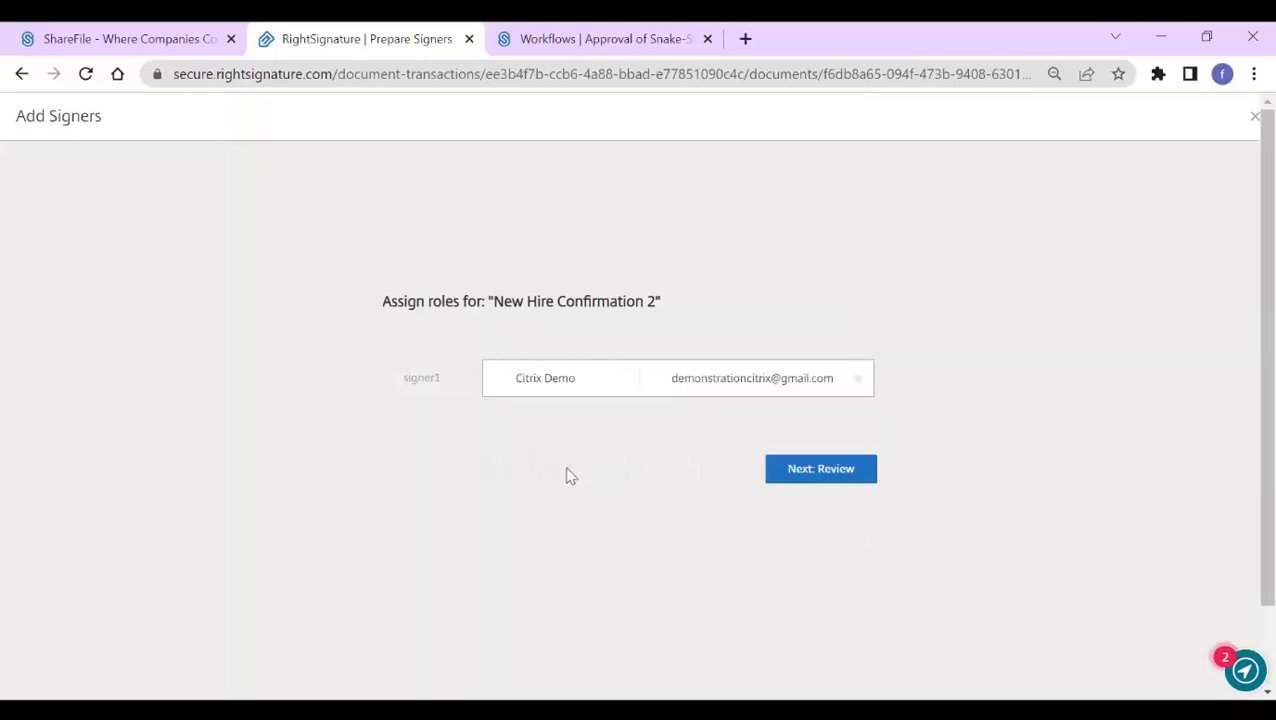
{"action": "left_click", "coordinate": [828, 485]}
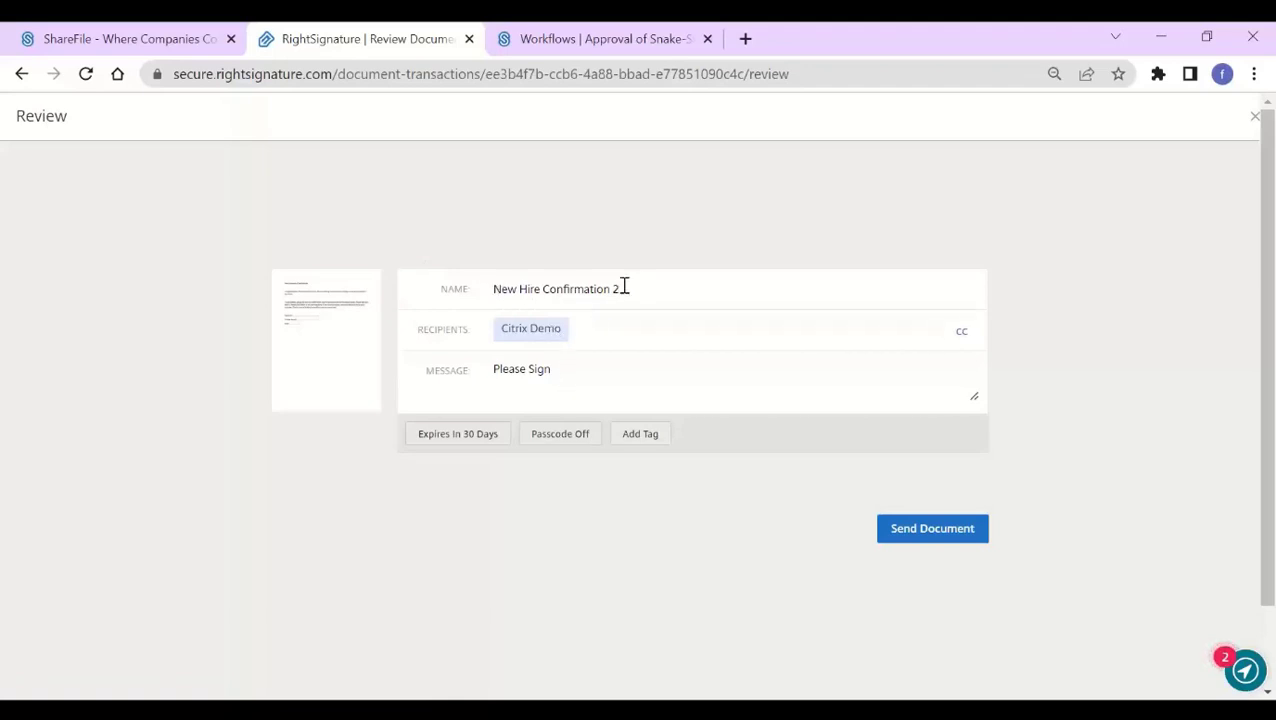
Rename the document New Hire Confirmation, change the message to "Please Sign in the next 30 days" and enable the passcode.
{"action": "key", "text": "BackSpace"}
{"action": "left_click", "coordinate": [642, 388]}
{"action": "left_click", "coordinate": [576, 448]}
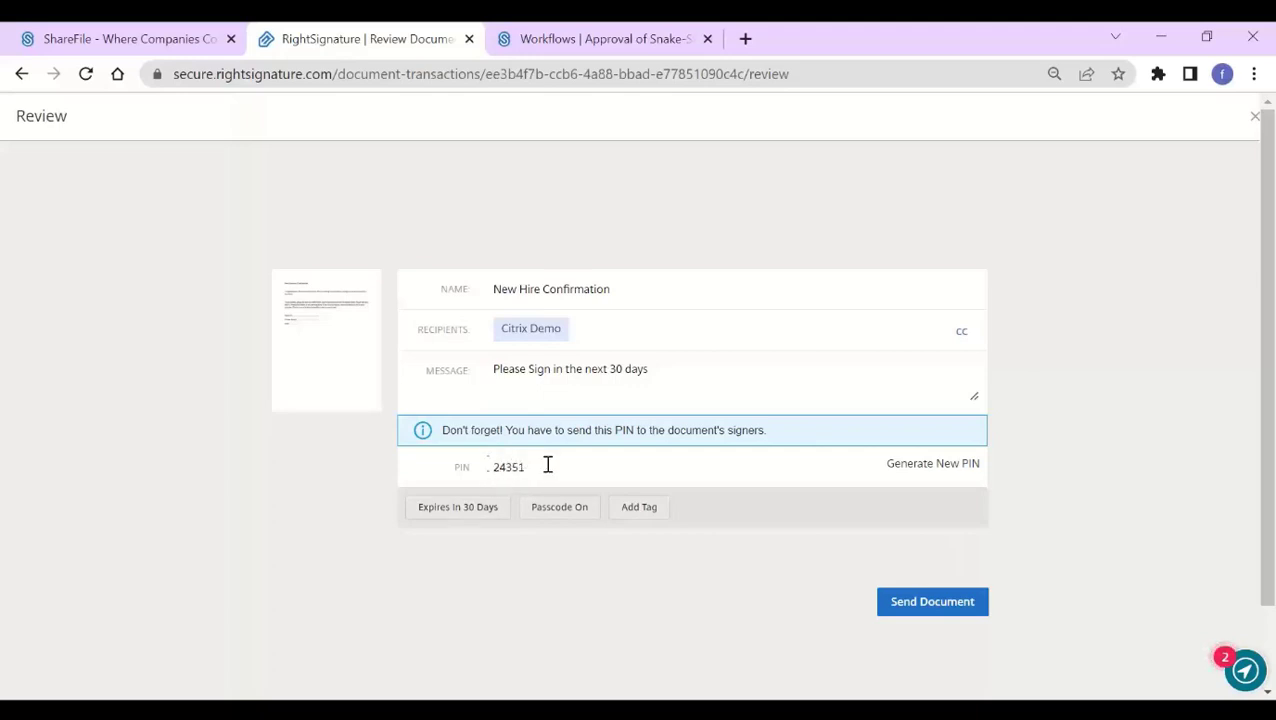
Generate a new PIN, turn the passcode off and send the New Hire Confirmation document for signature.
{"action": "left_click", "coordinate": [922, 478]}
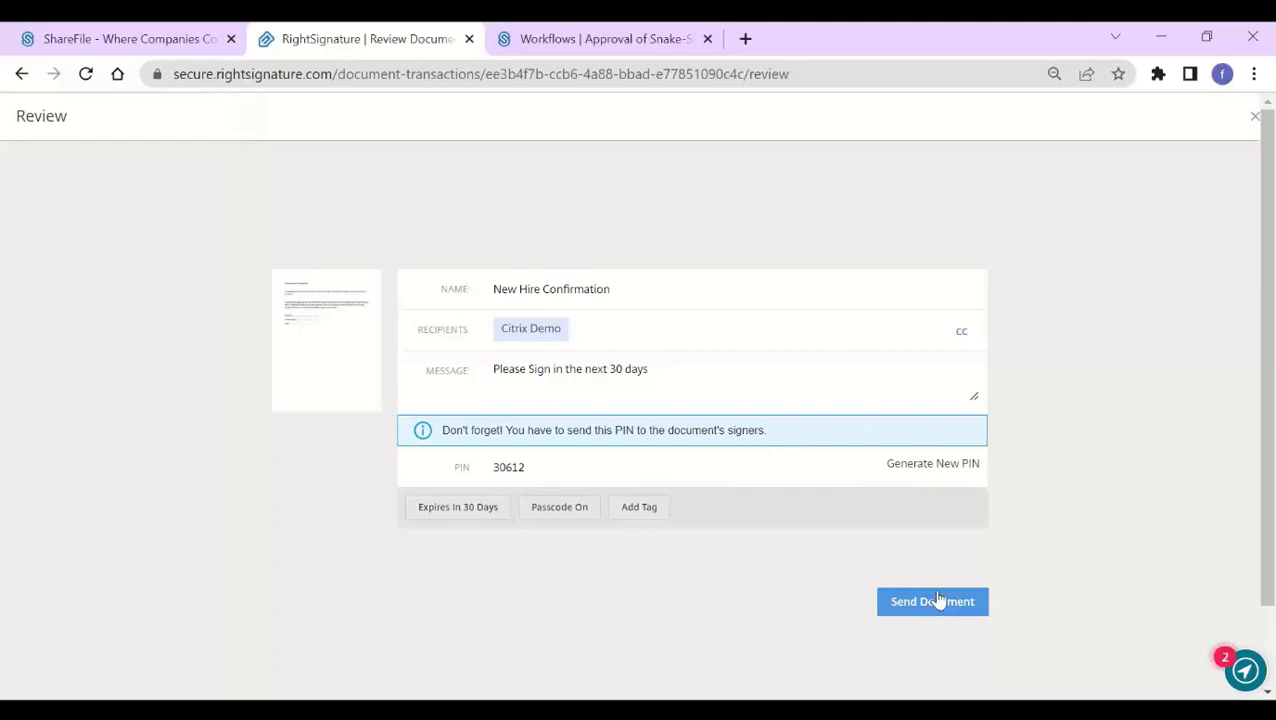
{"action": "left_click", "coordinate": [550, 507]}
{"action": "left_click", "coordinate": [940, 532]}
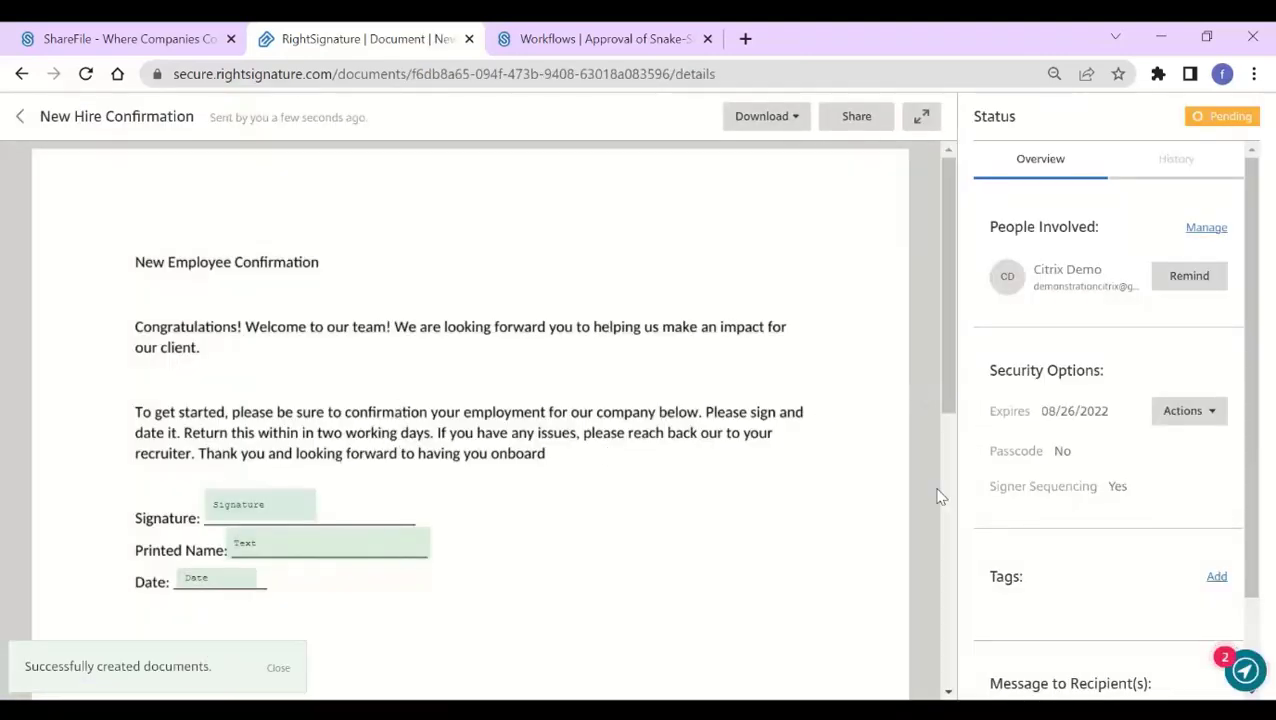
{"action": "scroll", "coordinate": [955, 495], "scroll_direction": "down", "scroll_amount": 2}
{"action": "scroll", "coordinate": [677, 372], "scroll_direction": "up", "scroll_amount": 2}
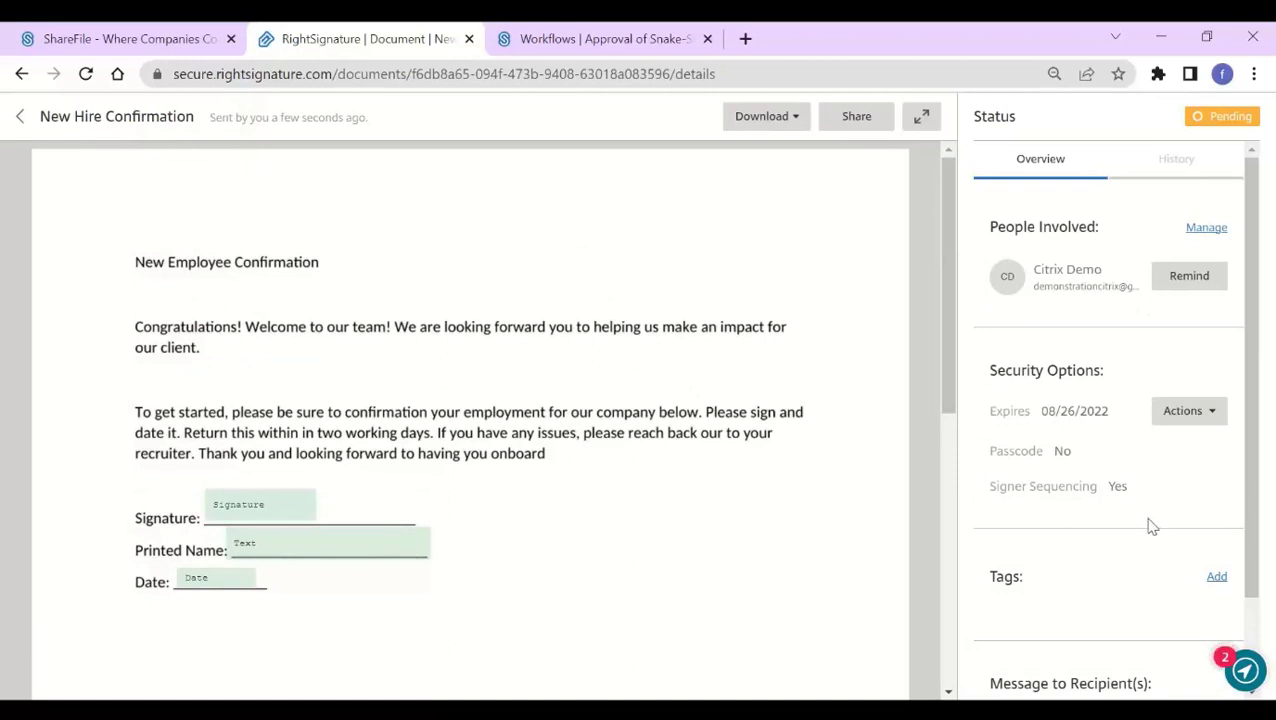
Return to the template list and open the New Hire Confirmation 2 template.
{"action": "left_click", "coordinate": [24, 122]}
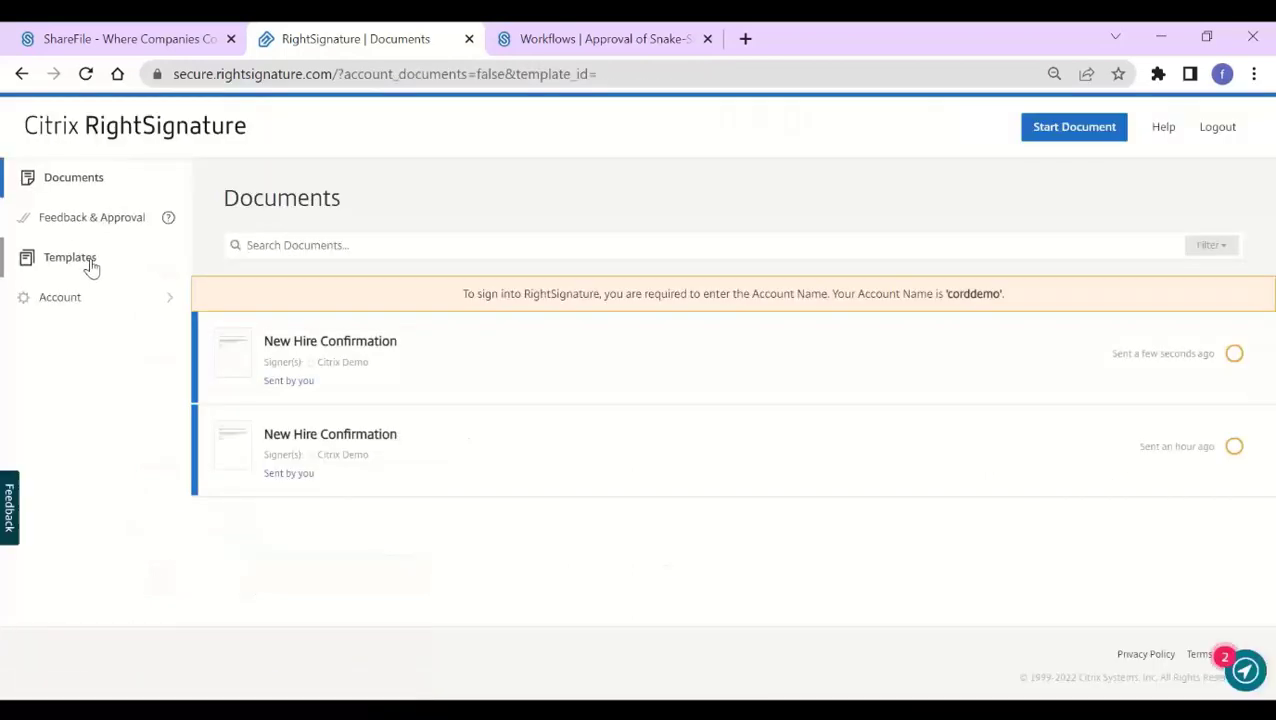
{"action": "left_click", "coordinate": [100, 258]}
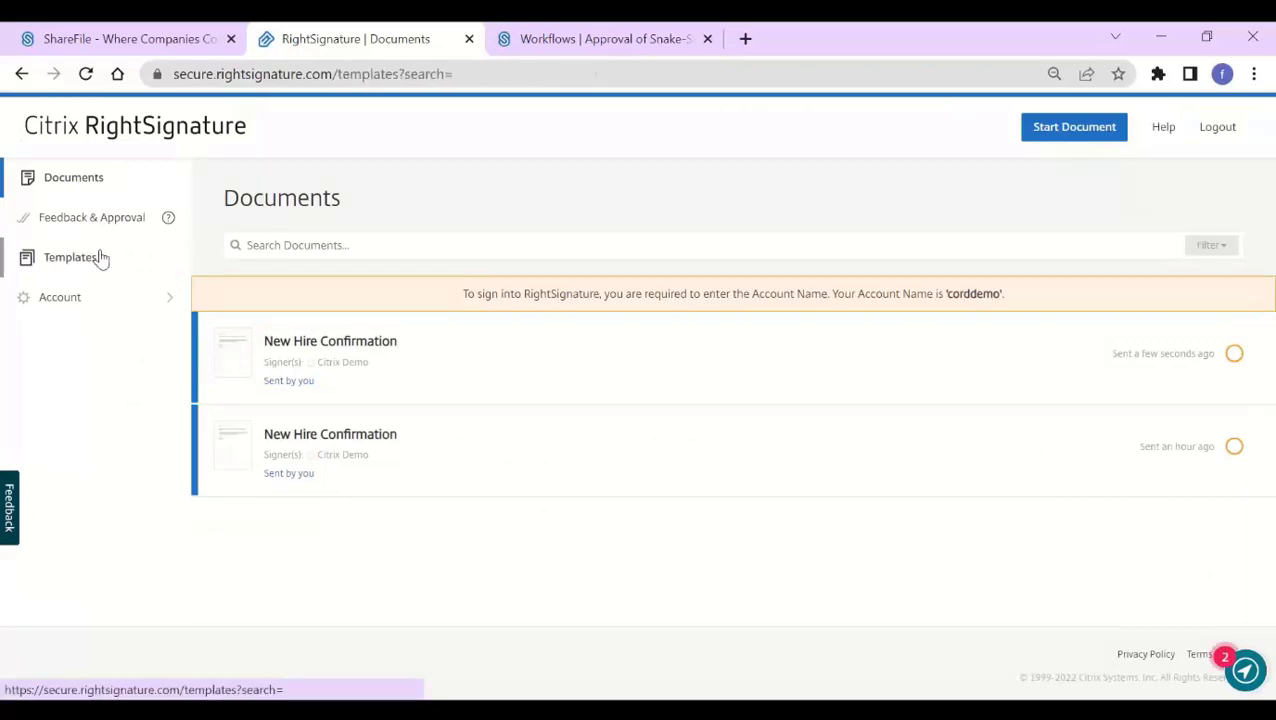
{"action": "left_click", "coordinate": [443, 523]}
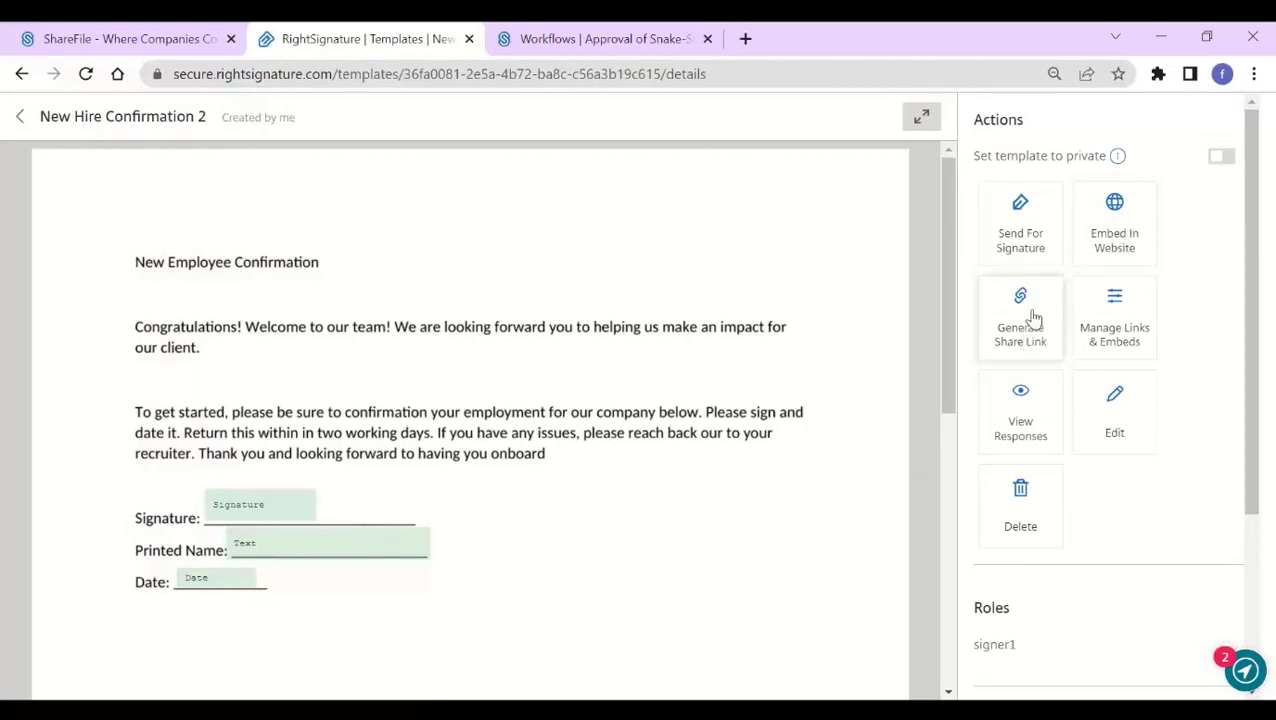
Start a website embed code for the template, named Test Button, with the button display type.
{"action": "left_click", "coordinate": [1133, 232]}
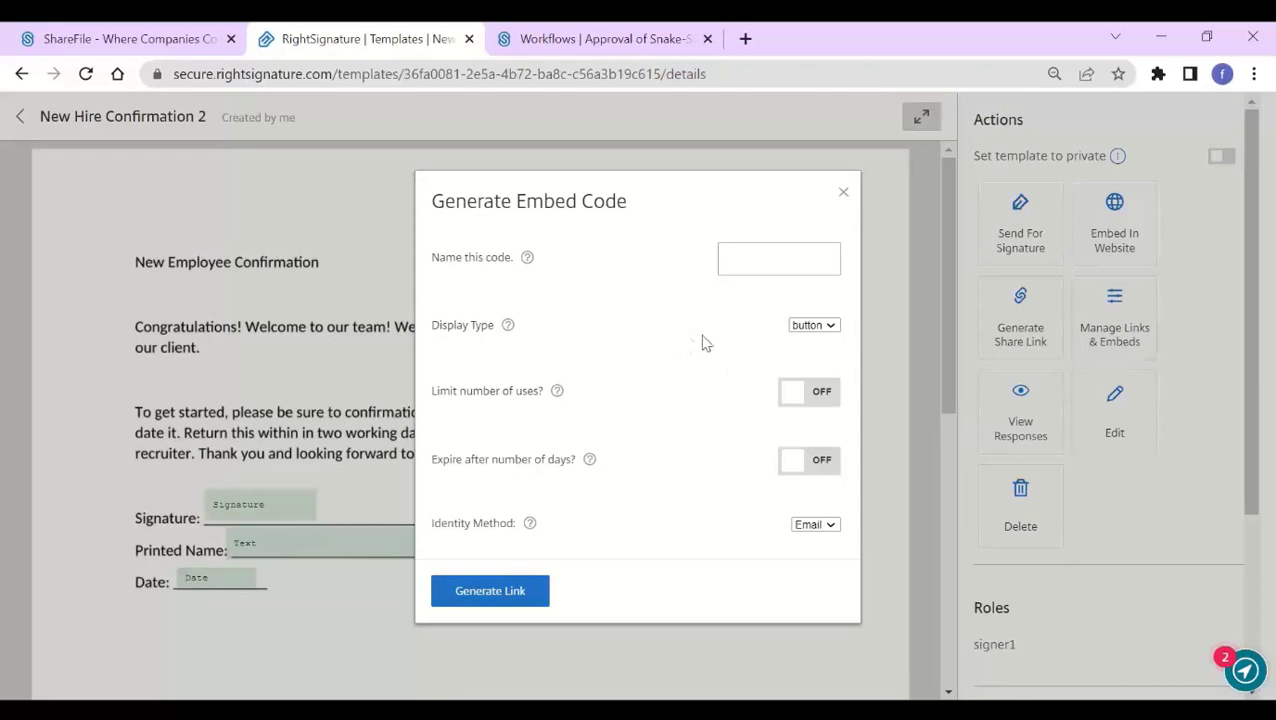
{"action": "left_click", "coordinate": [766, 254]}
{"action": "left_click", "coordinate": [830, 327]}
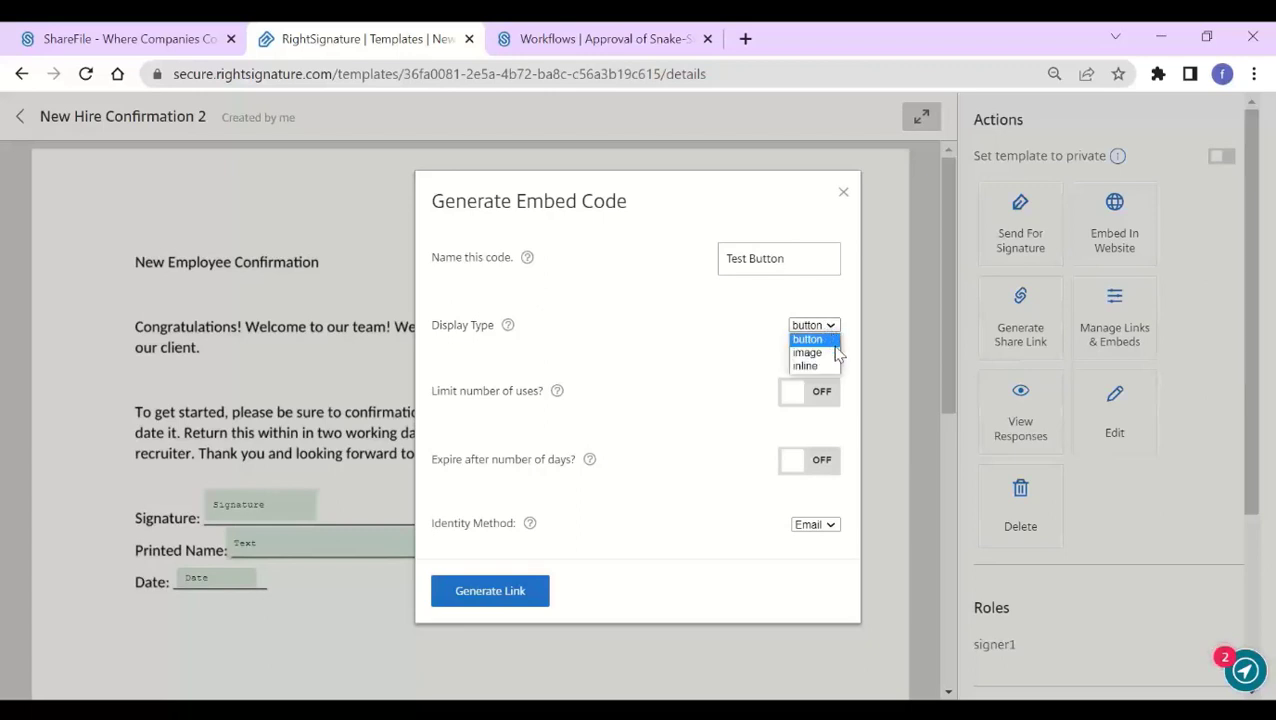
{"action": "left_click", "coordinate": [834, 337]}
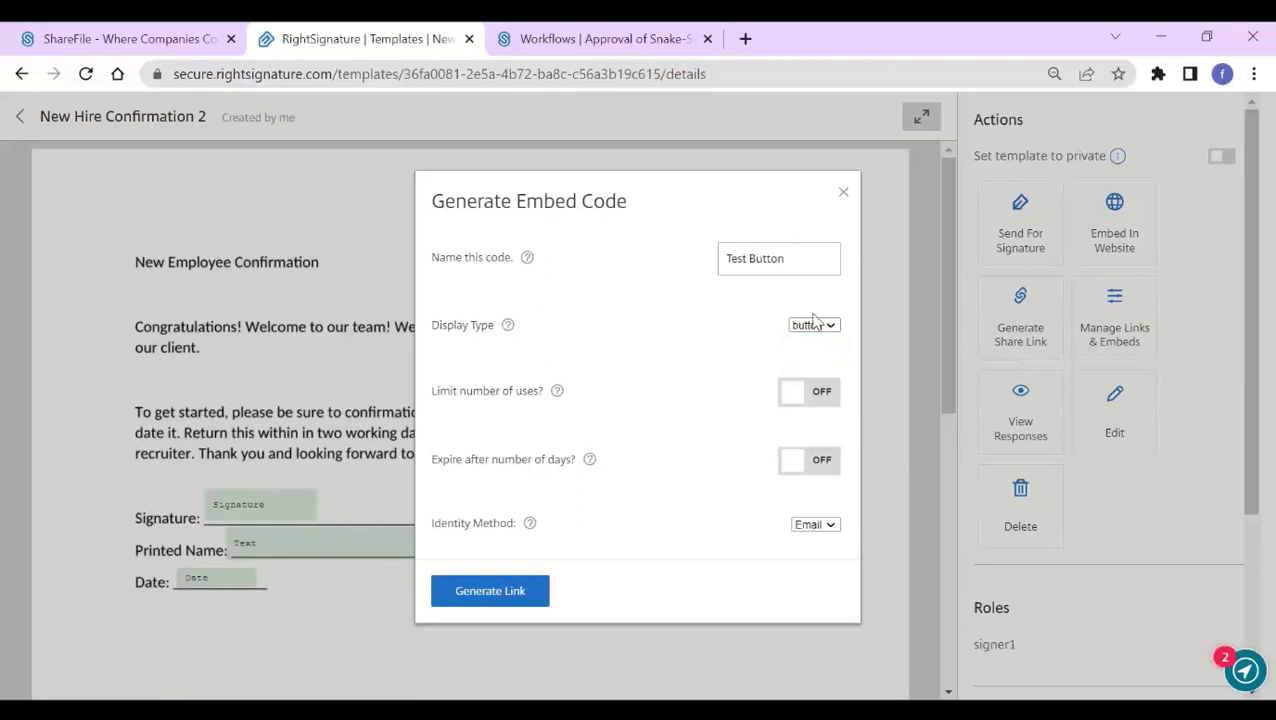
Limit the embed code to 20 uses and 30 days with Email identity, and generate it.
{"action": "left_click", "coordinate": [798, 405]}
{"action": "left_click", "coordinate": [800, 474]}
{"action": "scroll", "coordinate": [543, 508], "scroll_direction": "down", "scroll_amount": 1}
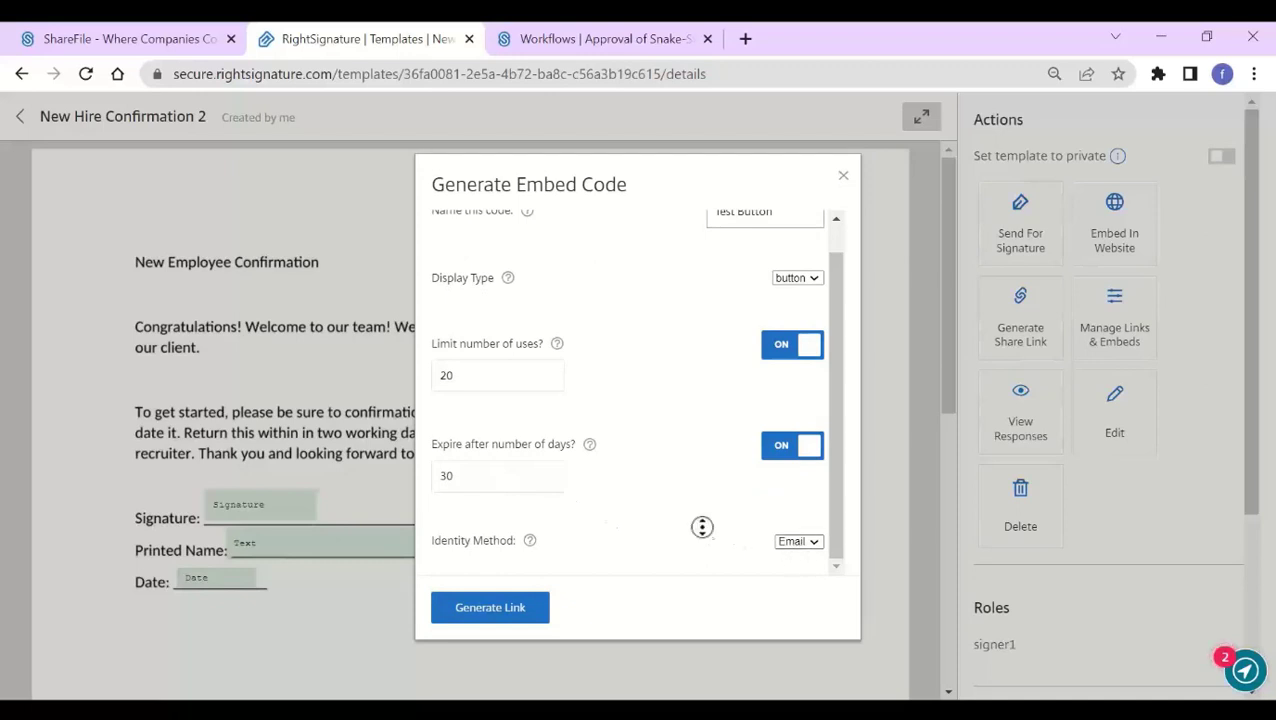
{"action": "left_click", "coordinate": [812, 541]}
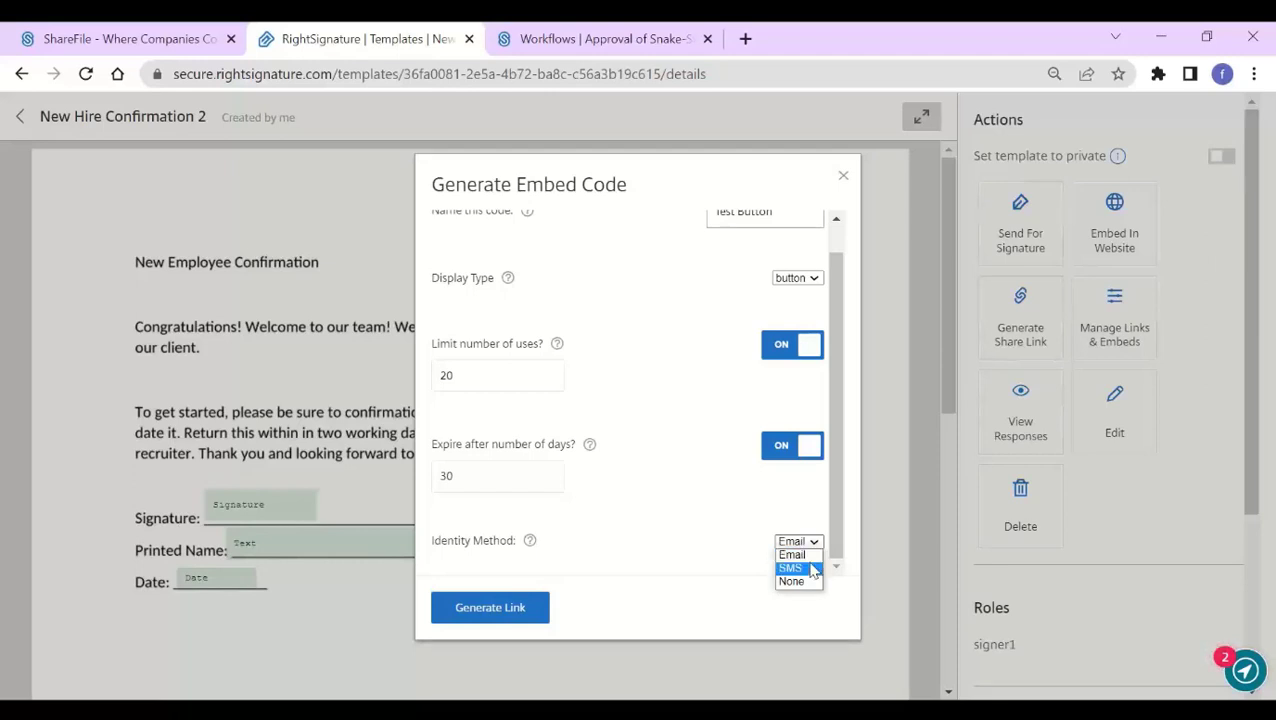
{"action": "left_click", "coordinate": [703, 608]}
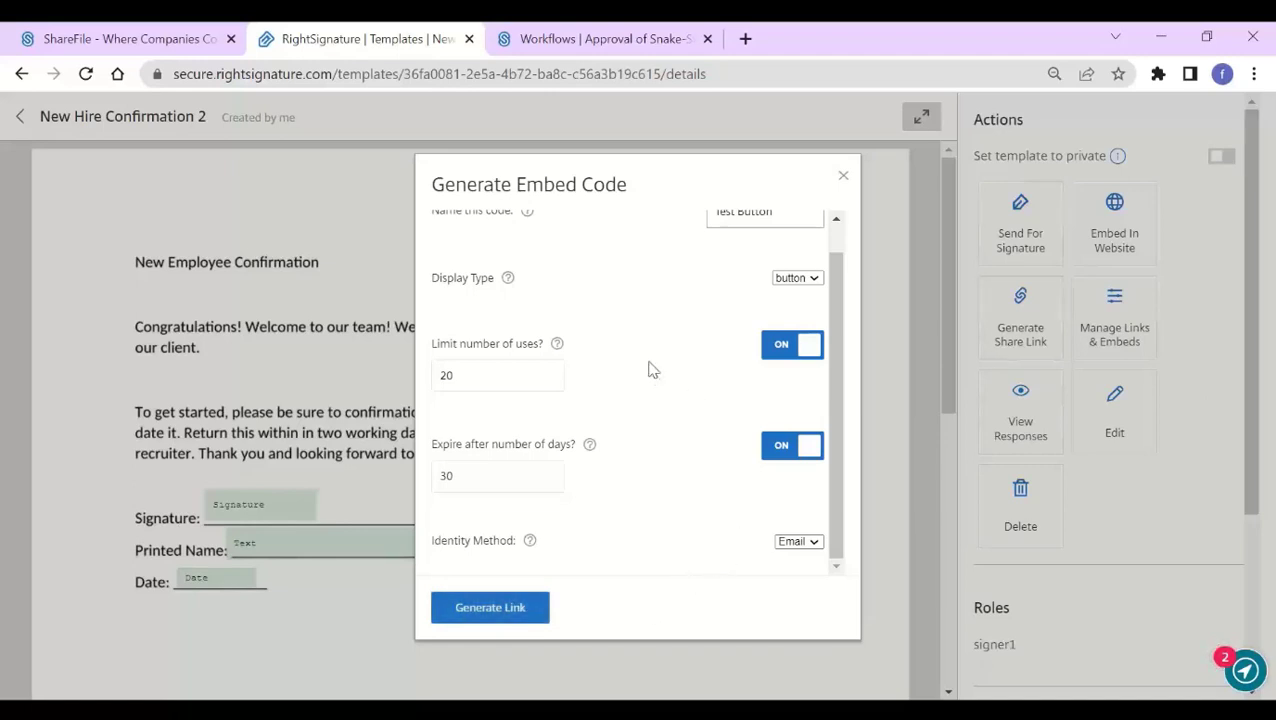
{"action": "left_click", "coordinate": [485, 614]}
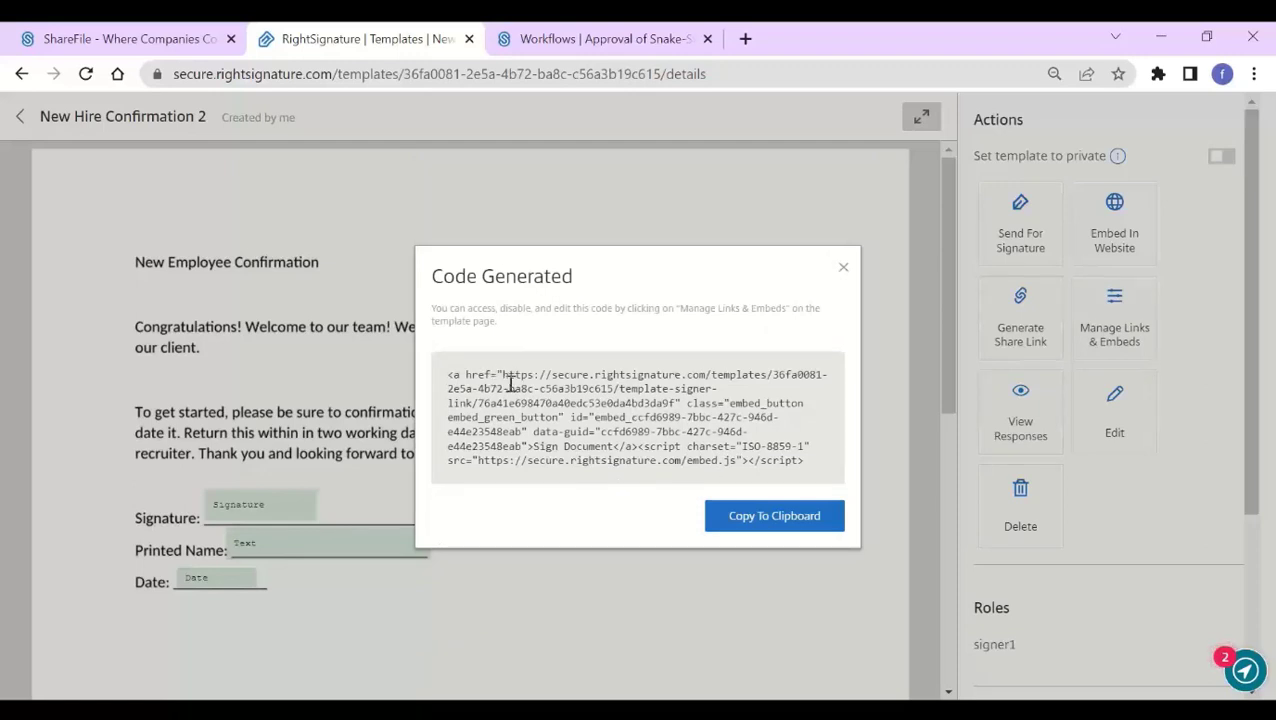
{"action": "left_click_drag", "start_coordinate": [510, 376], "coordinate": [663, 400]}
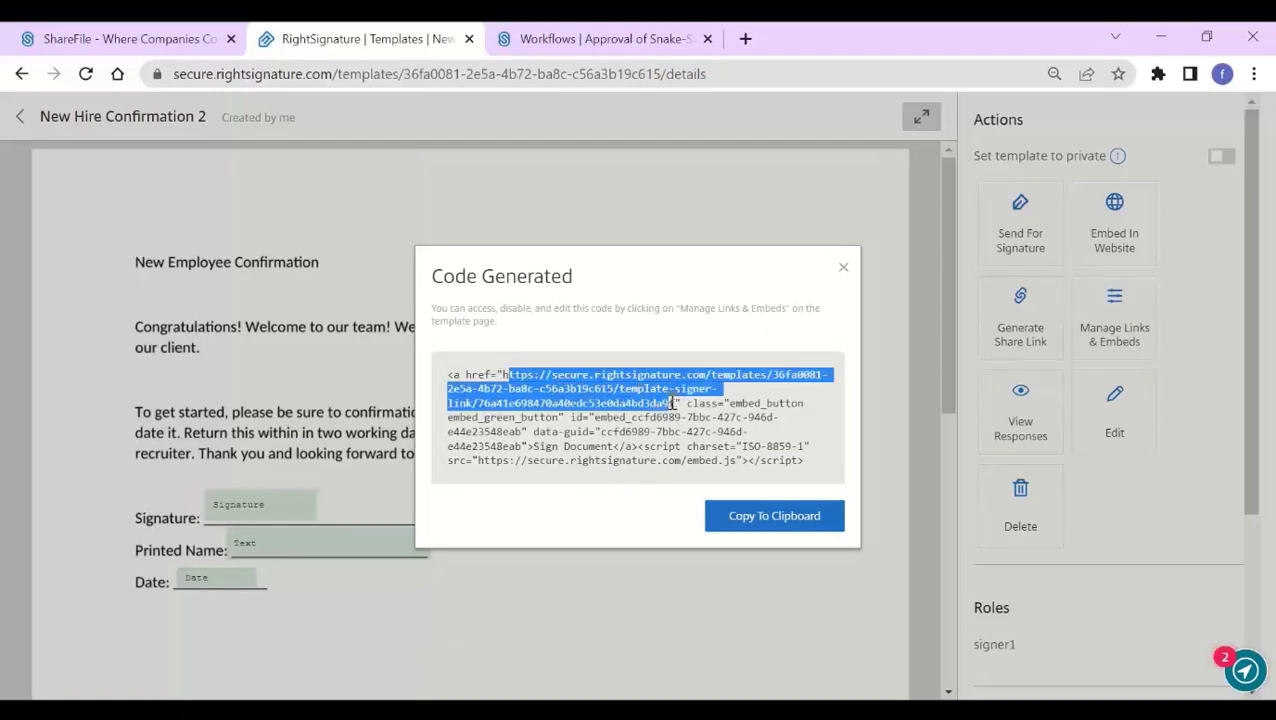
{"action": "left_click", "coordinate": [844, 270]}
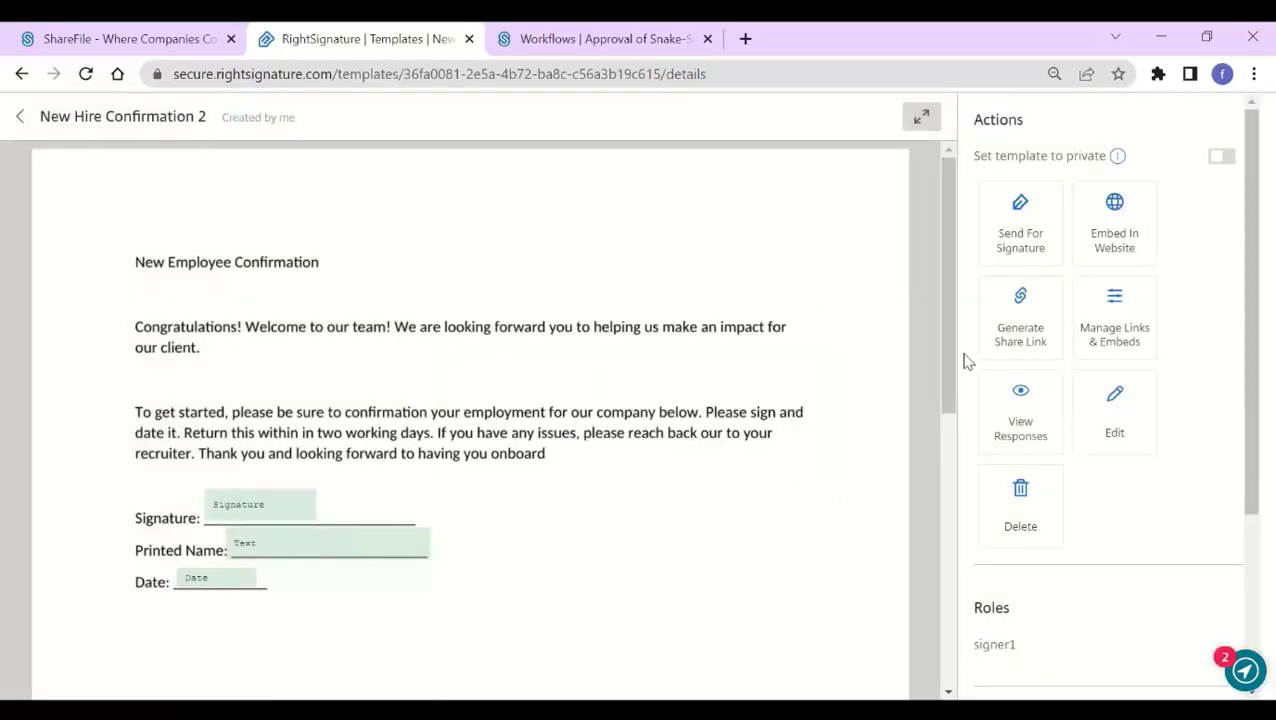
Generate a sharing link for the template named Test, with no use or expiry limits and Email as the identity method.
{"action": "left_click", "coordinate": [1033, 312]}
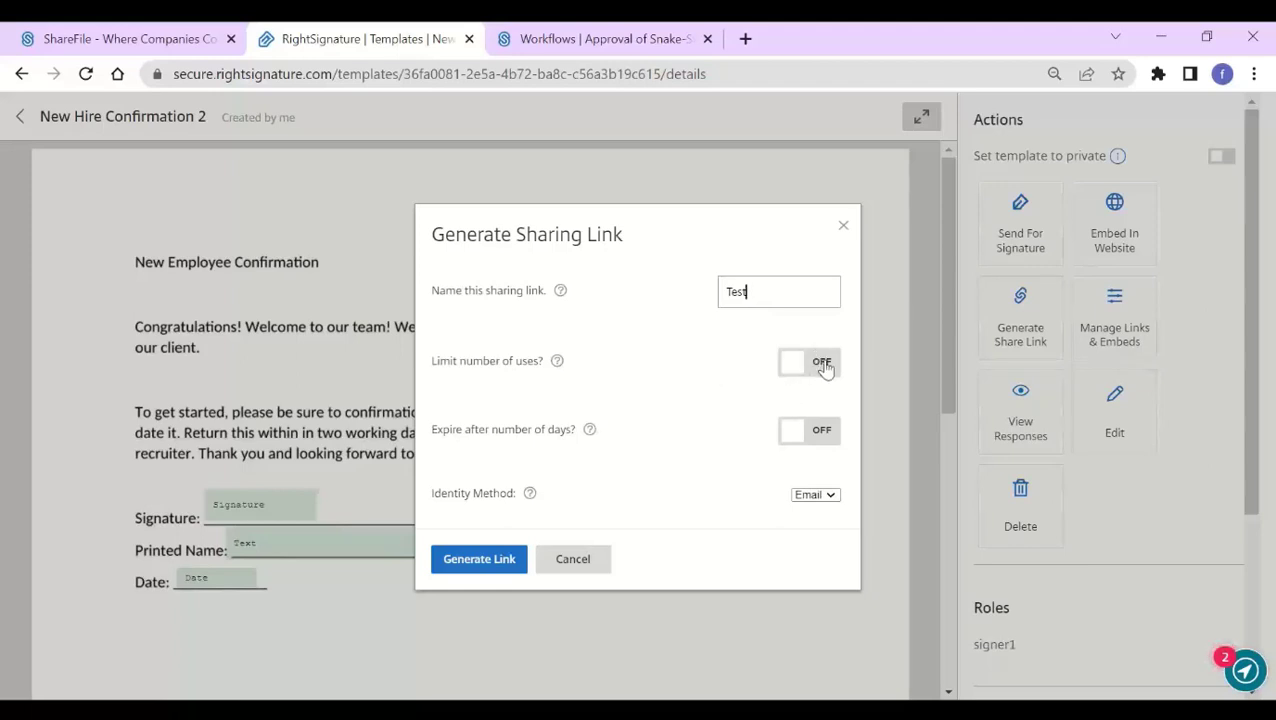
{"action": "left_click", "coordinate": [815, 494]}
{"action": "left_click", "coordinate": [683, 525]}
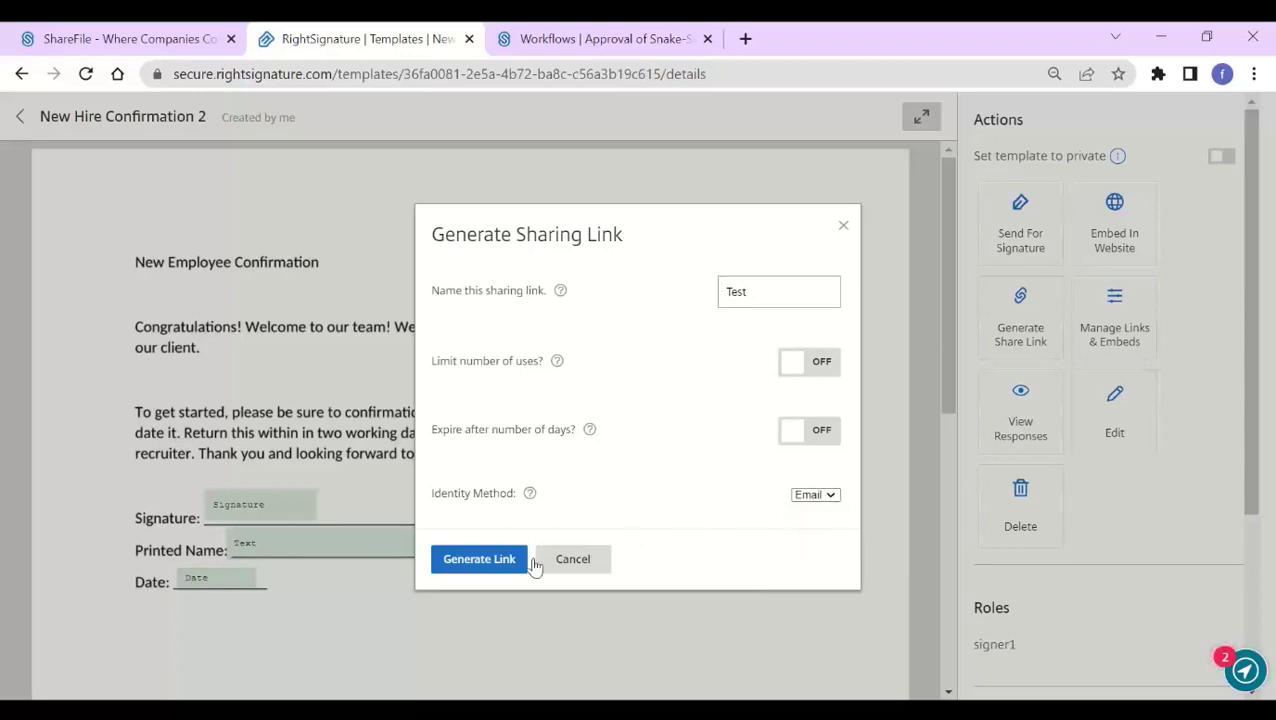
{"action": "left_click", "coordinate": [470, 562]}
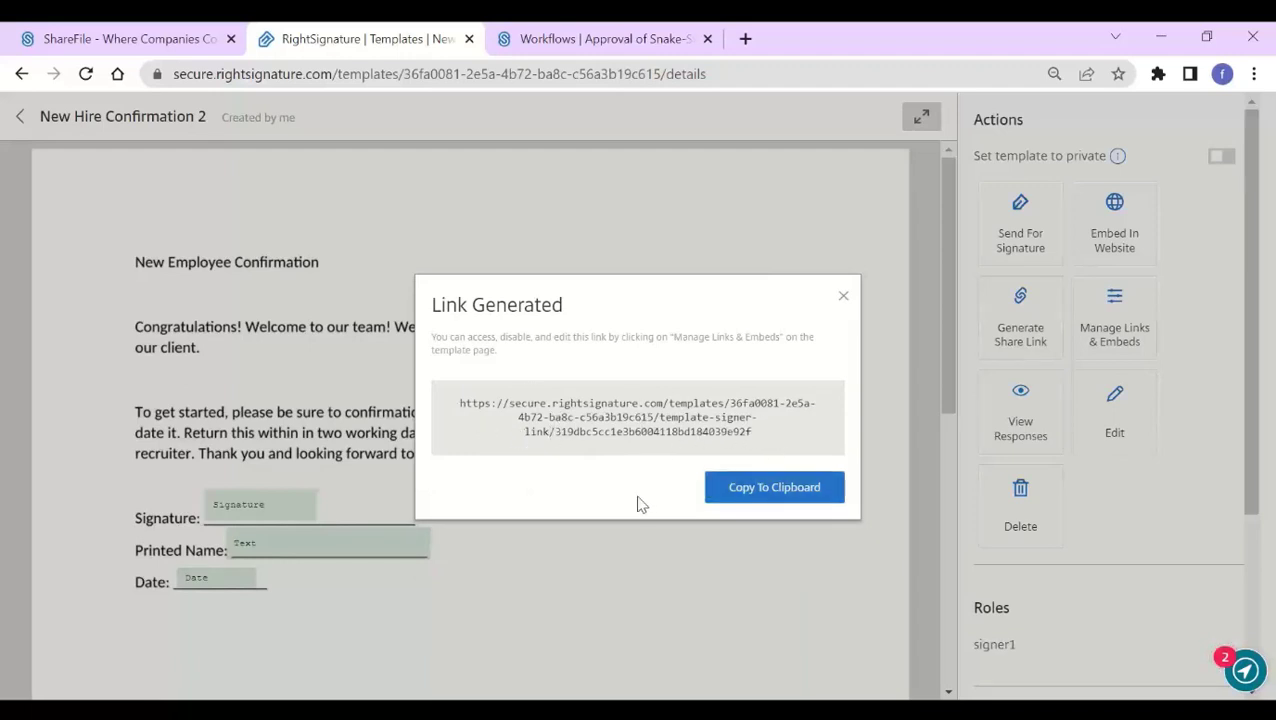
{"action": "left_click", "coordinate": [843, 298]}
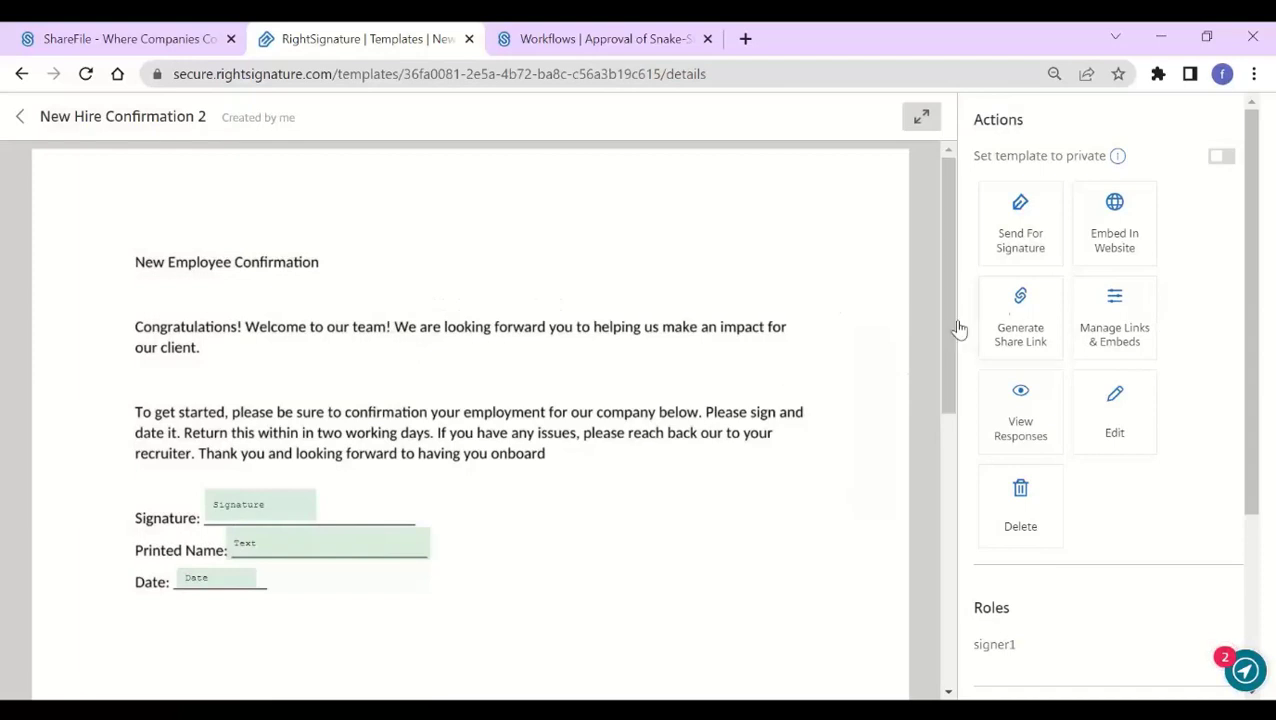
Open the template's link and embed code history and expand the details of the first Test Button code and Test link.
{"action": "left_click", "coordinate": [1130, 341]}
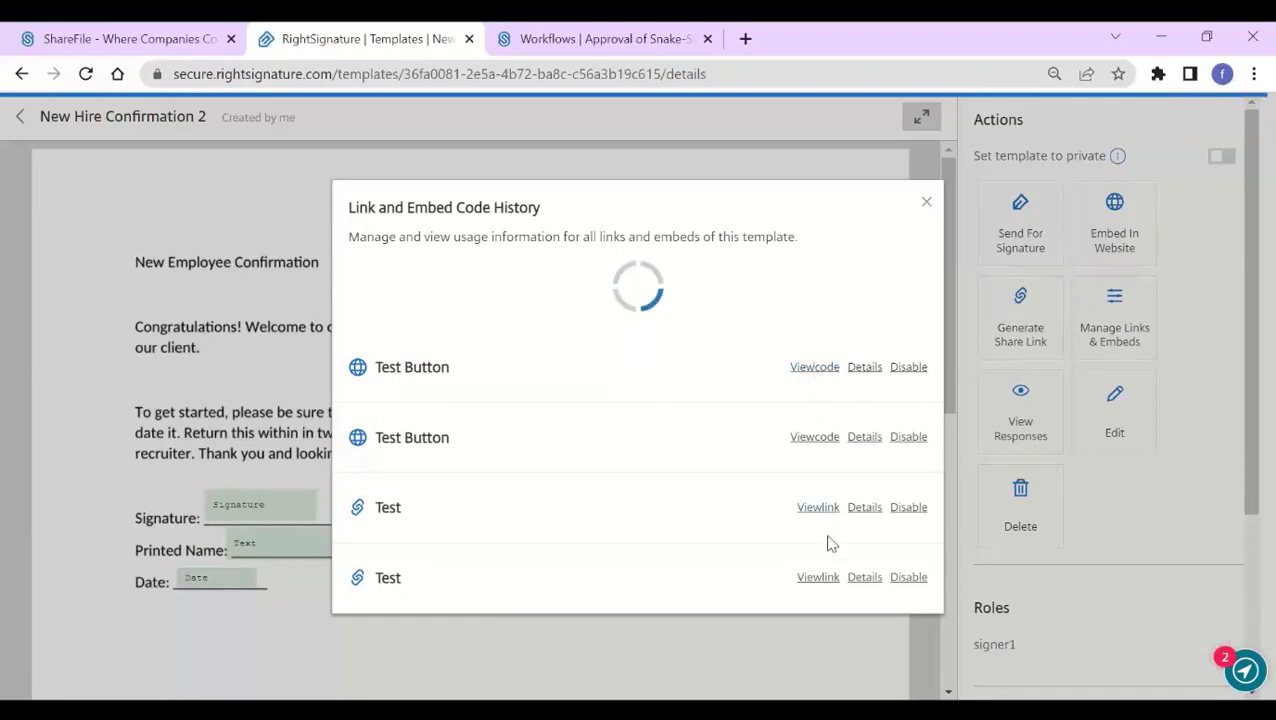
{"action": "left_click", "coordinate": [865, 367]}
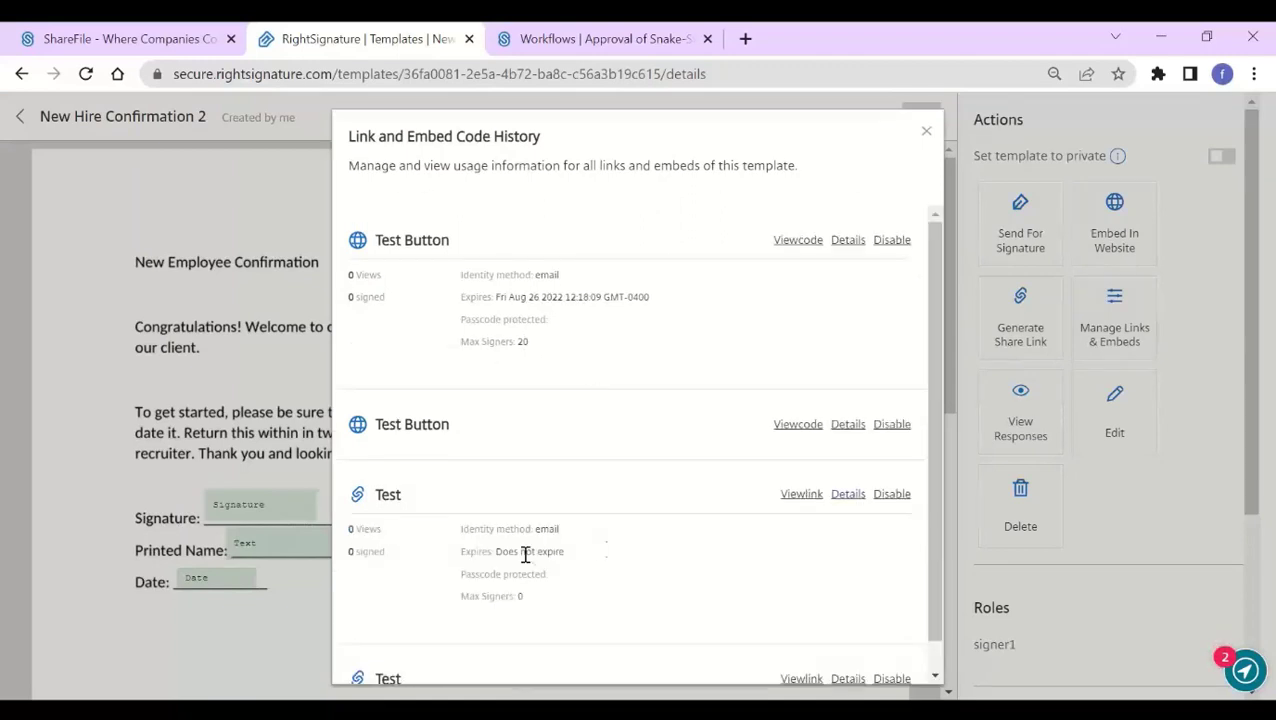
Disable the first Test Button embed code, re-enable it and close the history.
{"action": "left_click", "coordinate": [903, 245]}
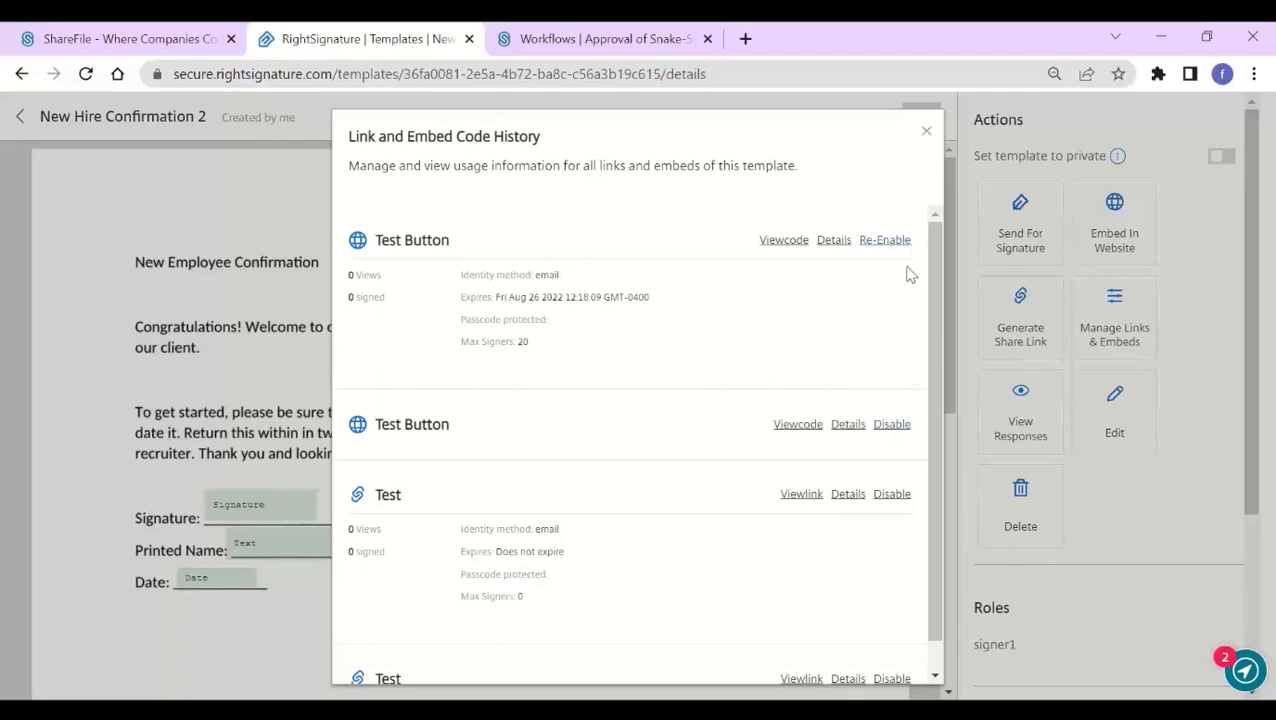
{"action": "left_click", "coordinate": [886, 244]}
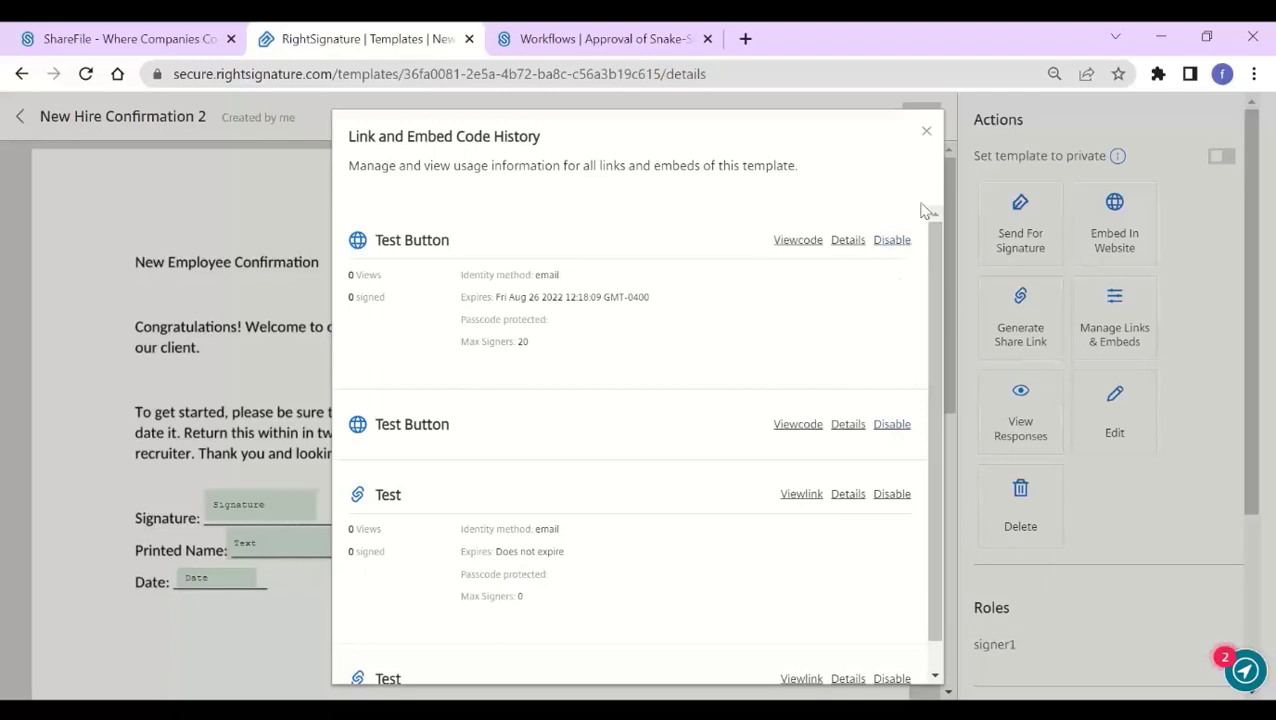
{"action": "left_click", "coordinate": [927, 133]}
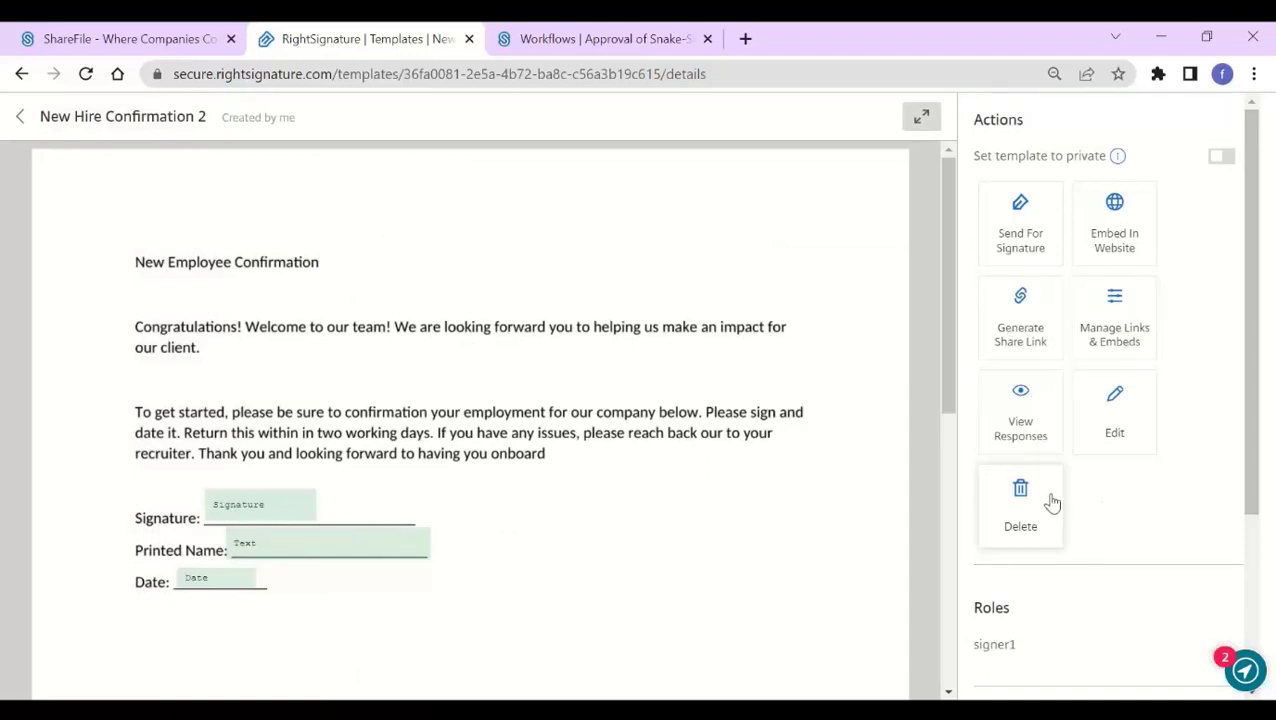
View the template's responses, open the sent New Hire Confirmation document and return to the documents list.
{"action": "left_click", "coordinate": [1036, 424]}
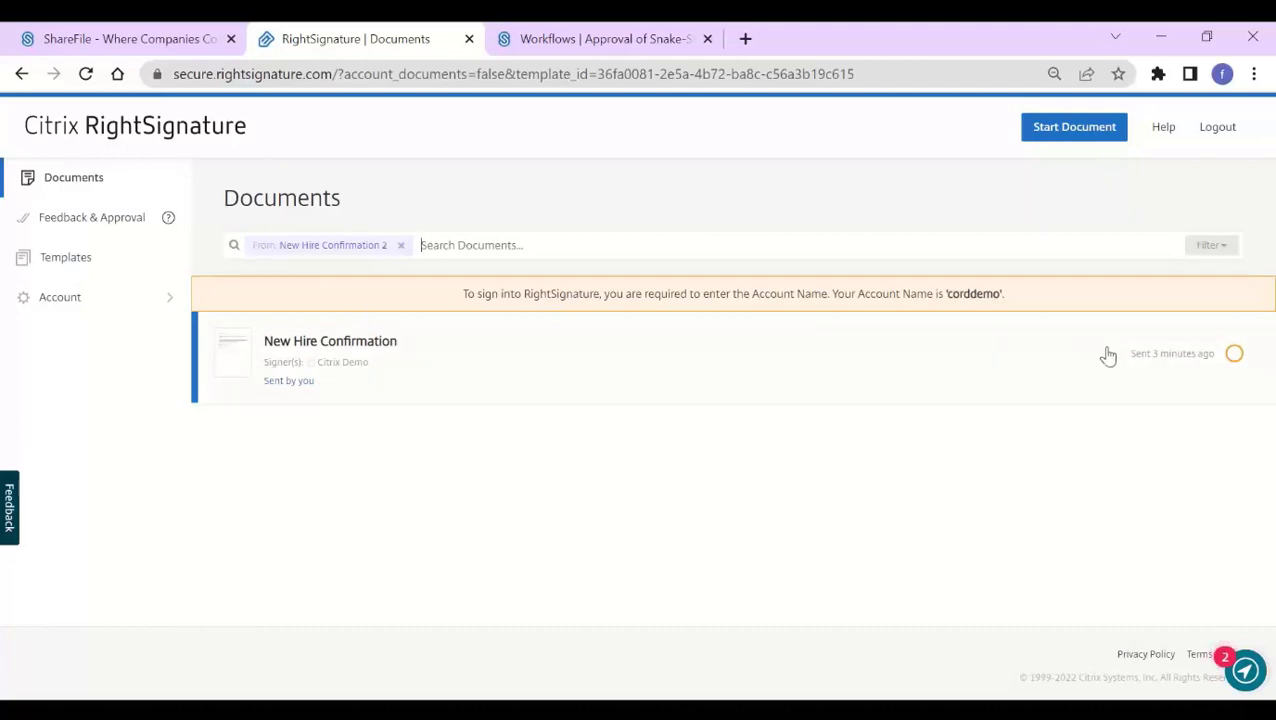
{"action": "left_click", "coordinate": [464, 361]}
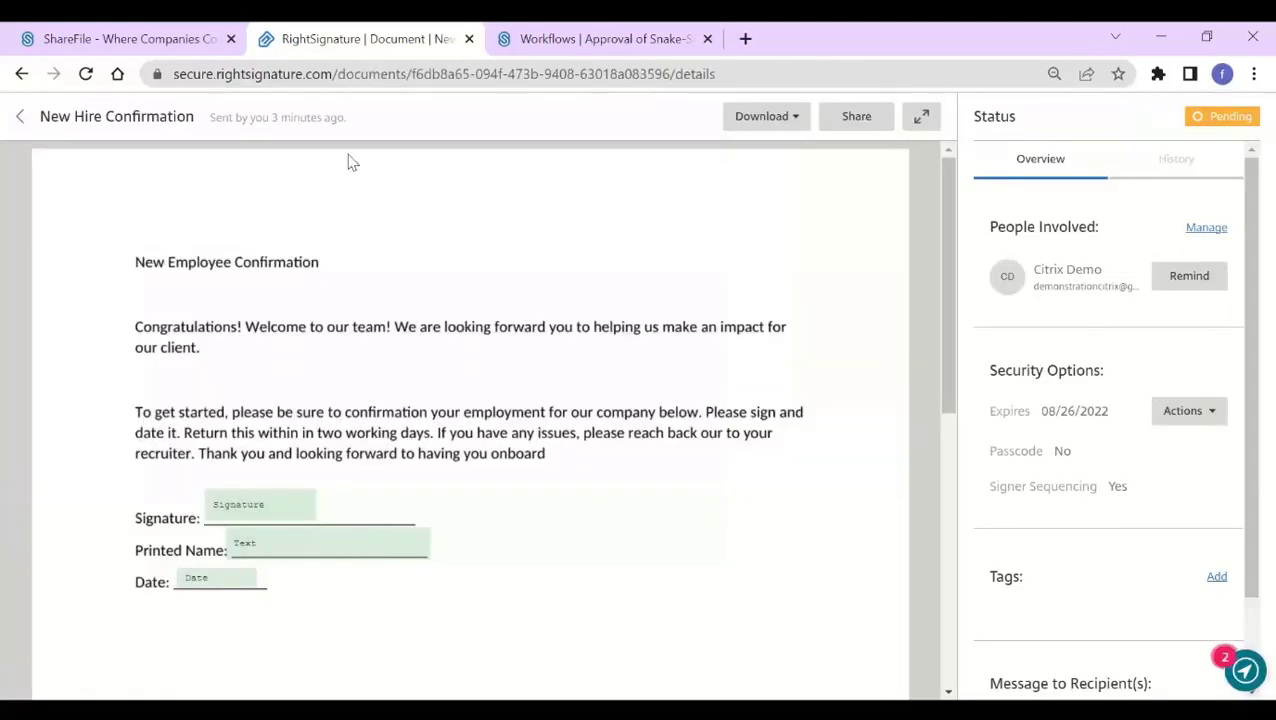
{"action": "left_click", "coordinate": [17, 117]}
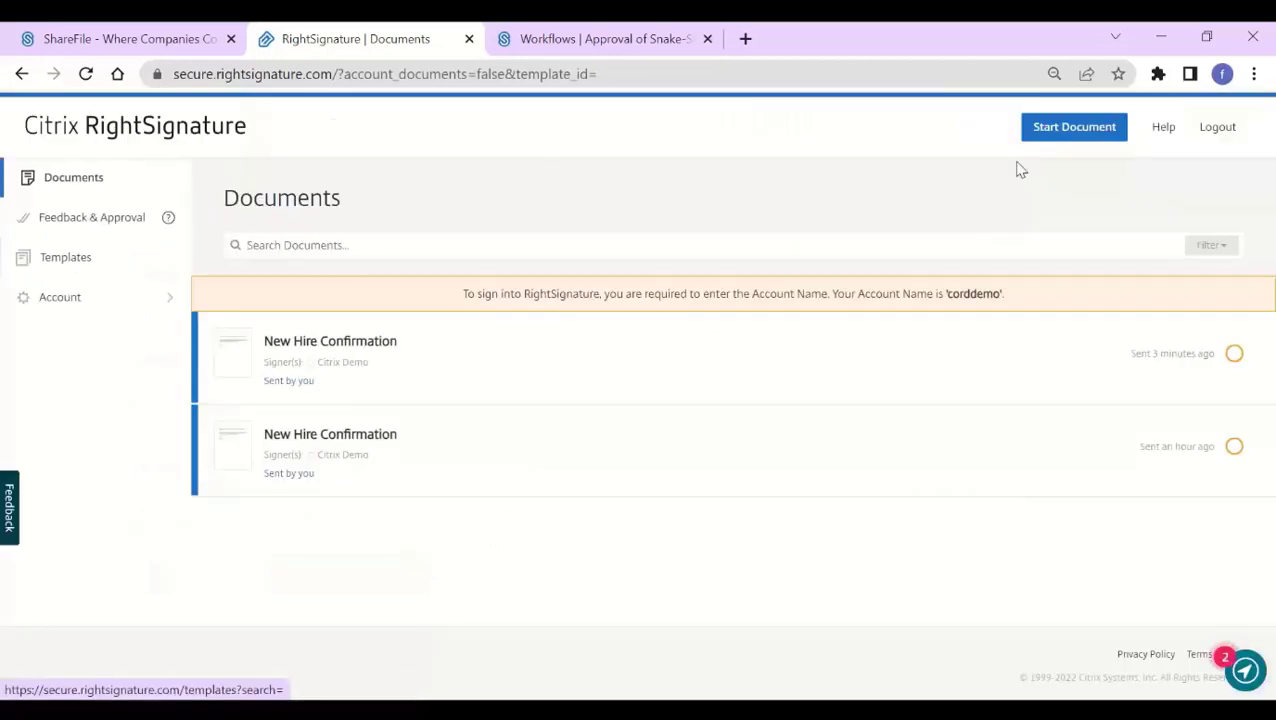
Try a bulk send for signature with the New Hire Confirmation 2 template, review the signer CSV upload instructions and cancel.
{"action": "left_click", "coordinate": [1068, 136]}
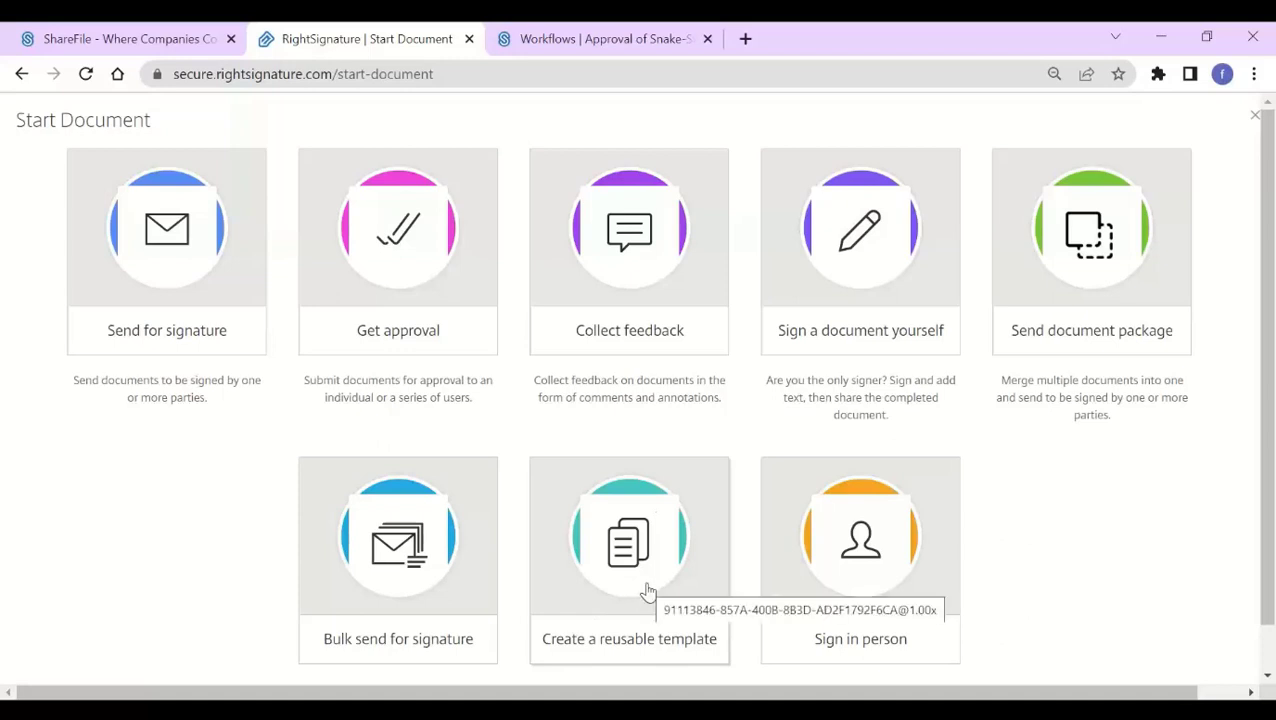
{"action": "left_click", "coordinate": [355, 594]}
{"action": "left_click", "coordinate": [592, 452]}
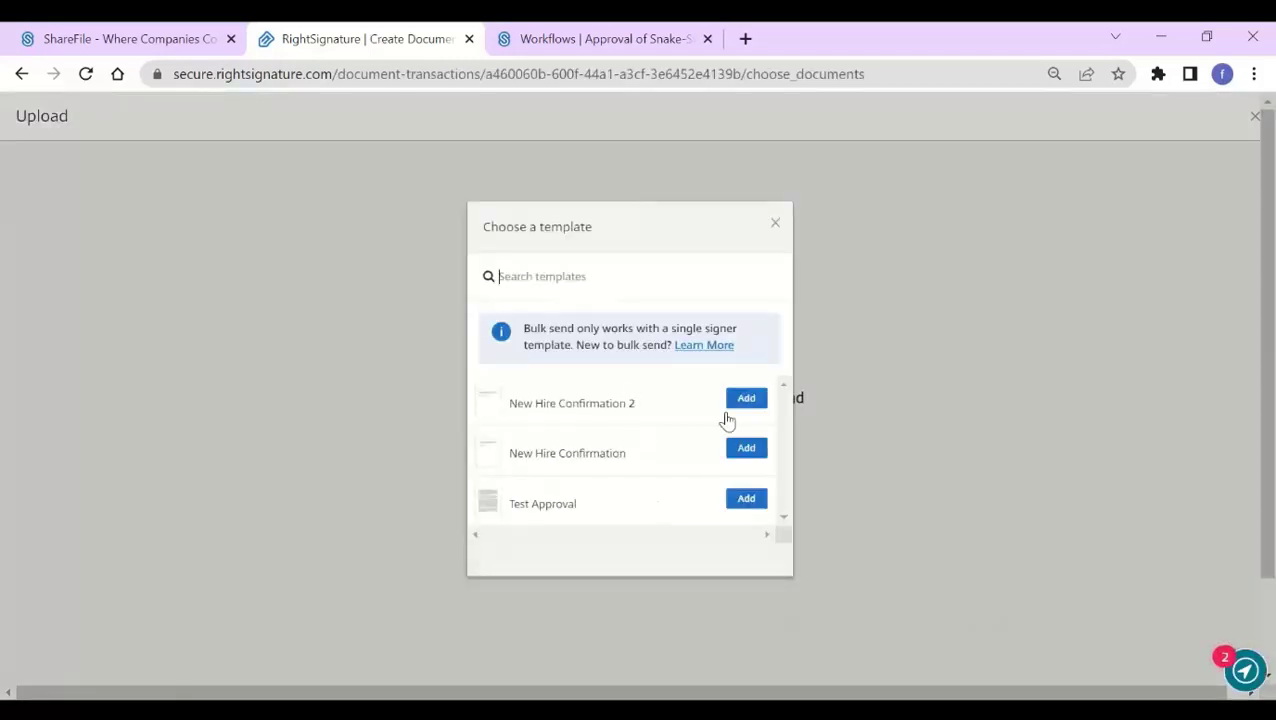
{"action": "left_click", "coordinate": [746, 399]}
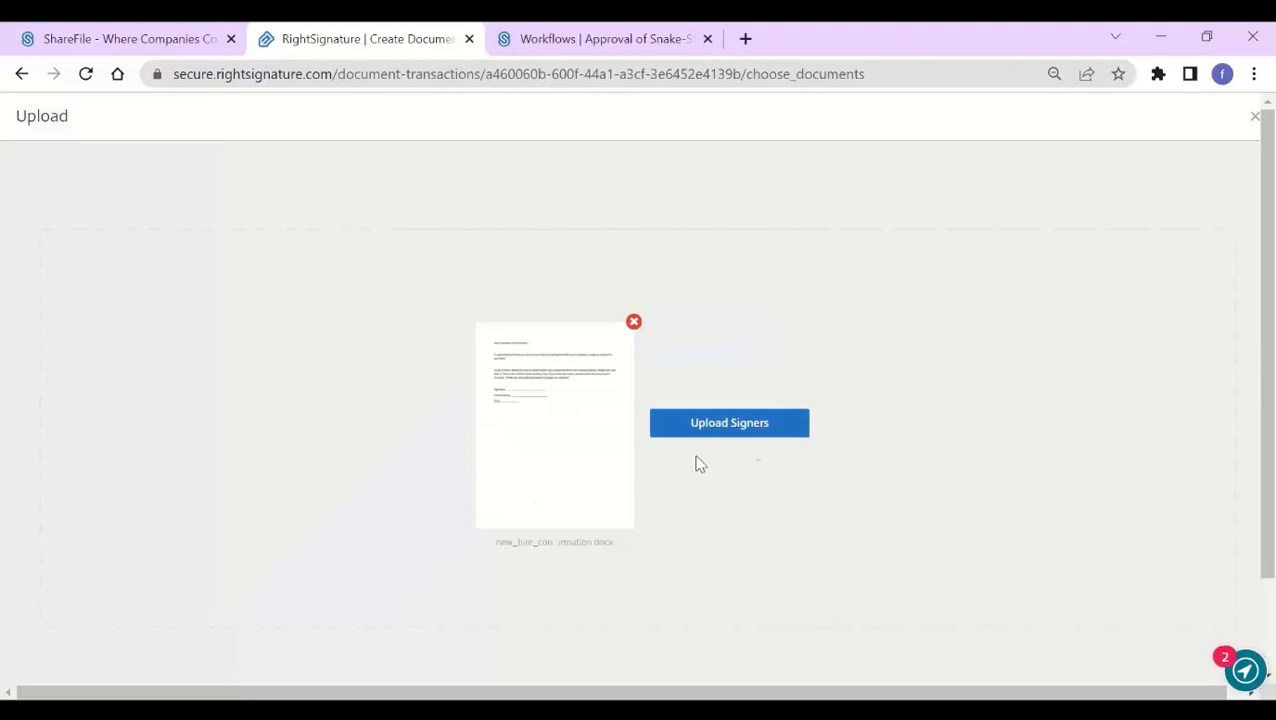
{"action": "left_click", "coordinate": [749, 429]}
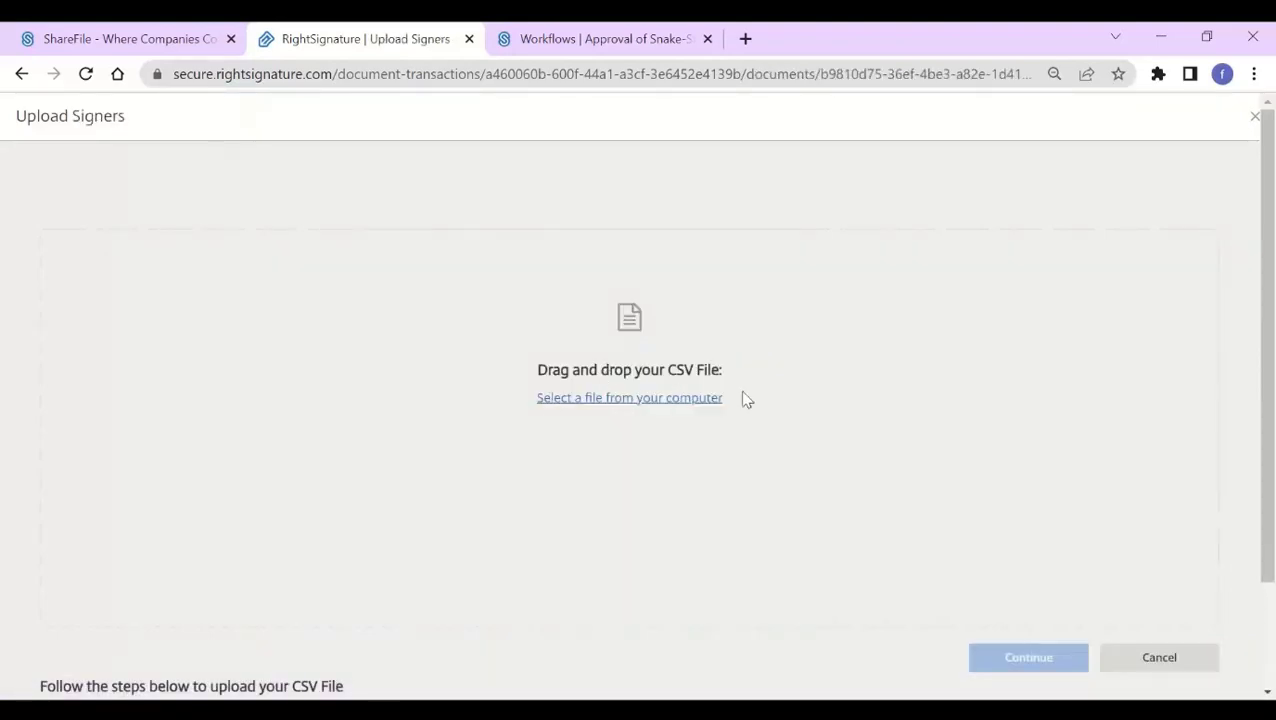
{"action": "scroll", "coordinate": [607, 484], "scroll_direction": "down", "scroll_amount": 3}
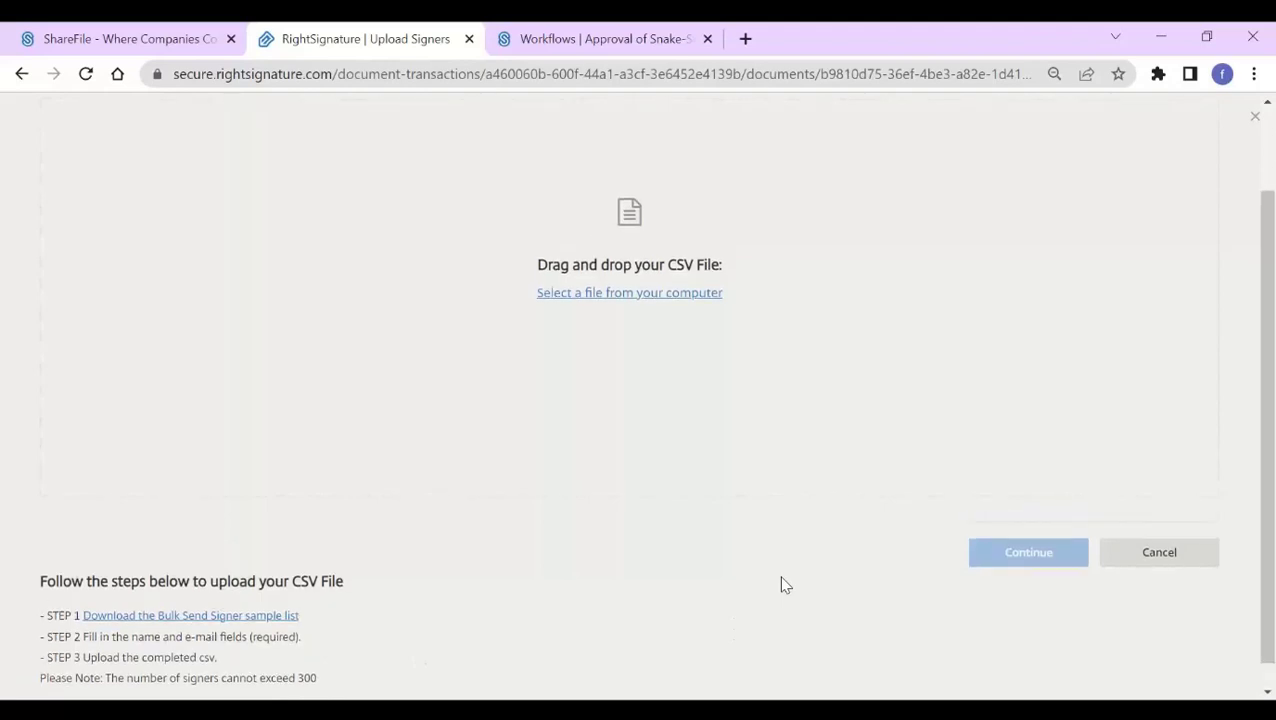
{"action": "scroll", "coordinate": [785, 585], "scroll_direction": "up", "scroll_amount": 2}
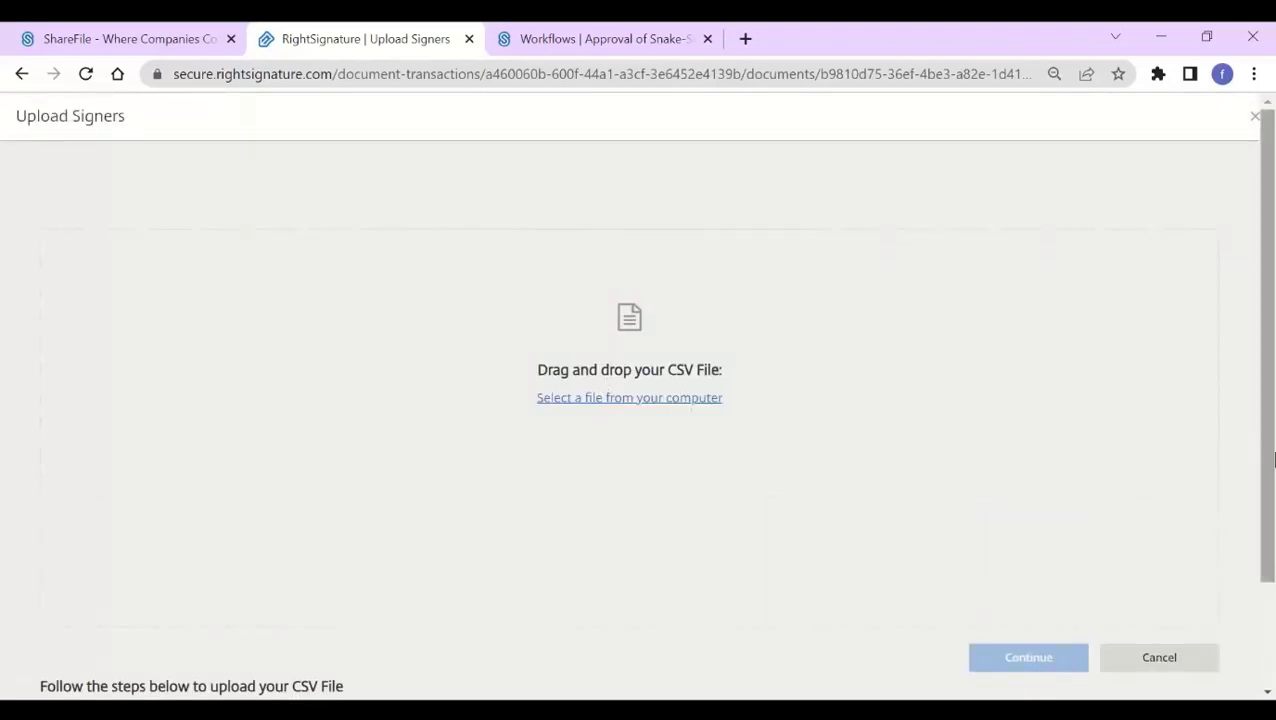
{"action": "left_click", "coordinate": [1155, 664]}
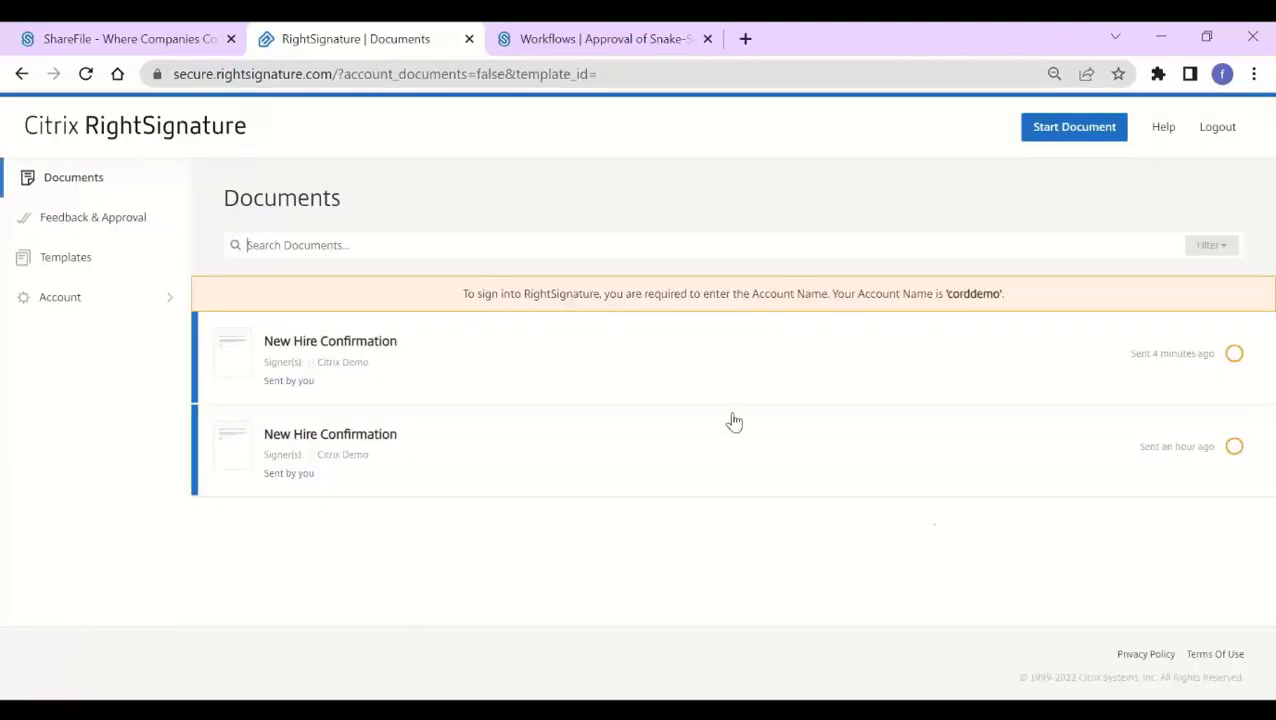
Start a document package with snake-signature.docx and the new hire confirmation .docx file, and proceed to preparing it.
{"action": "left_click", "coordinate": [1046, 135]}
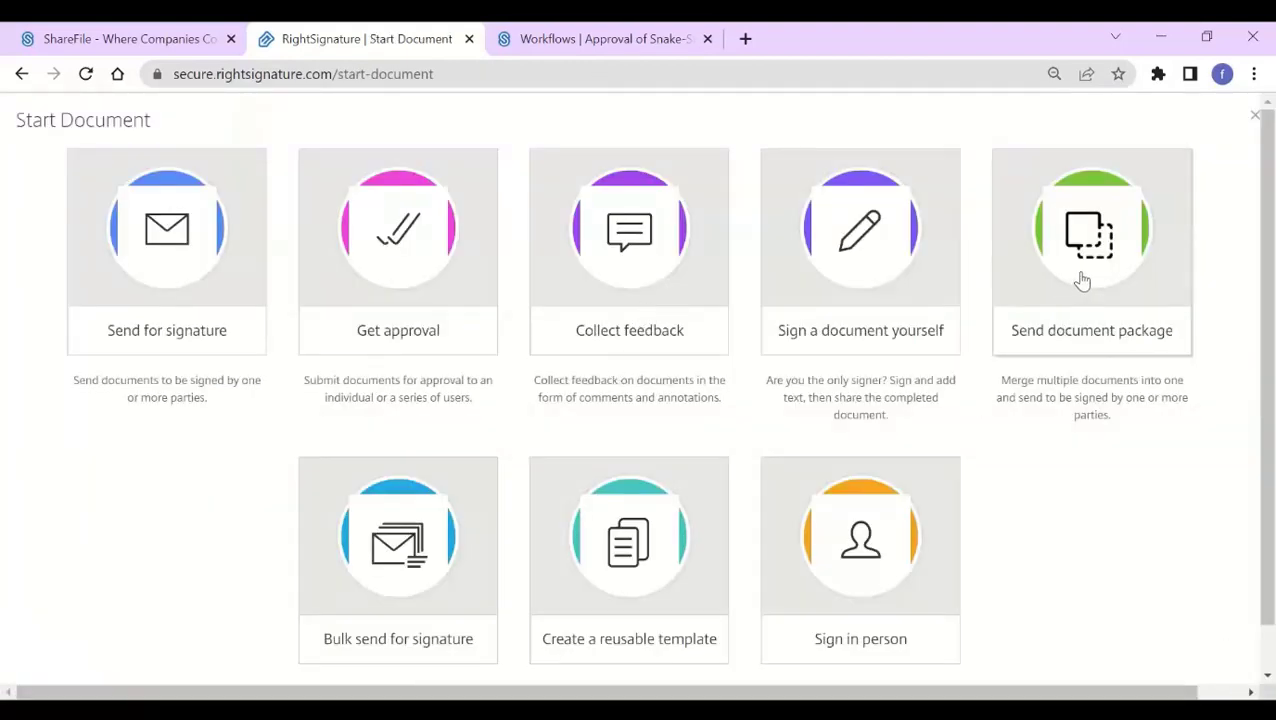
{"action": "left_click", "coordinate": [1070, 279]}
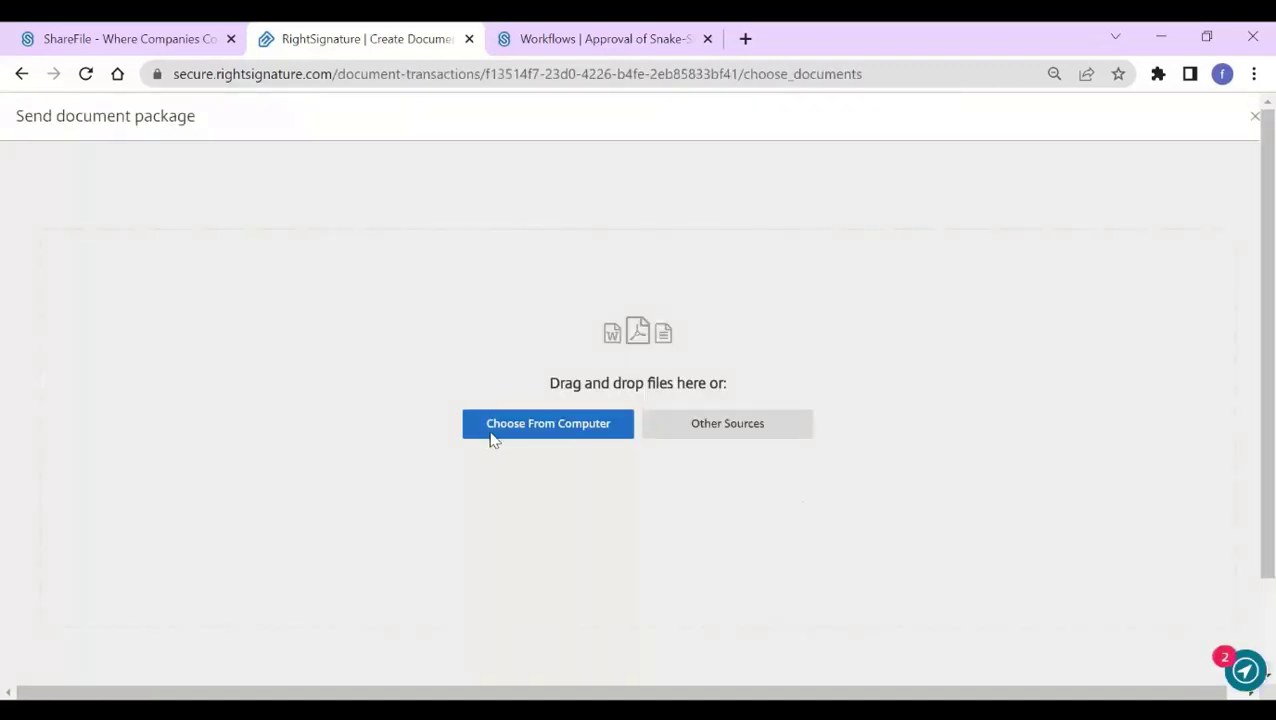
{"action": "left_click", "coordinate": [545, 429]}
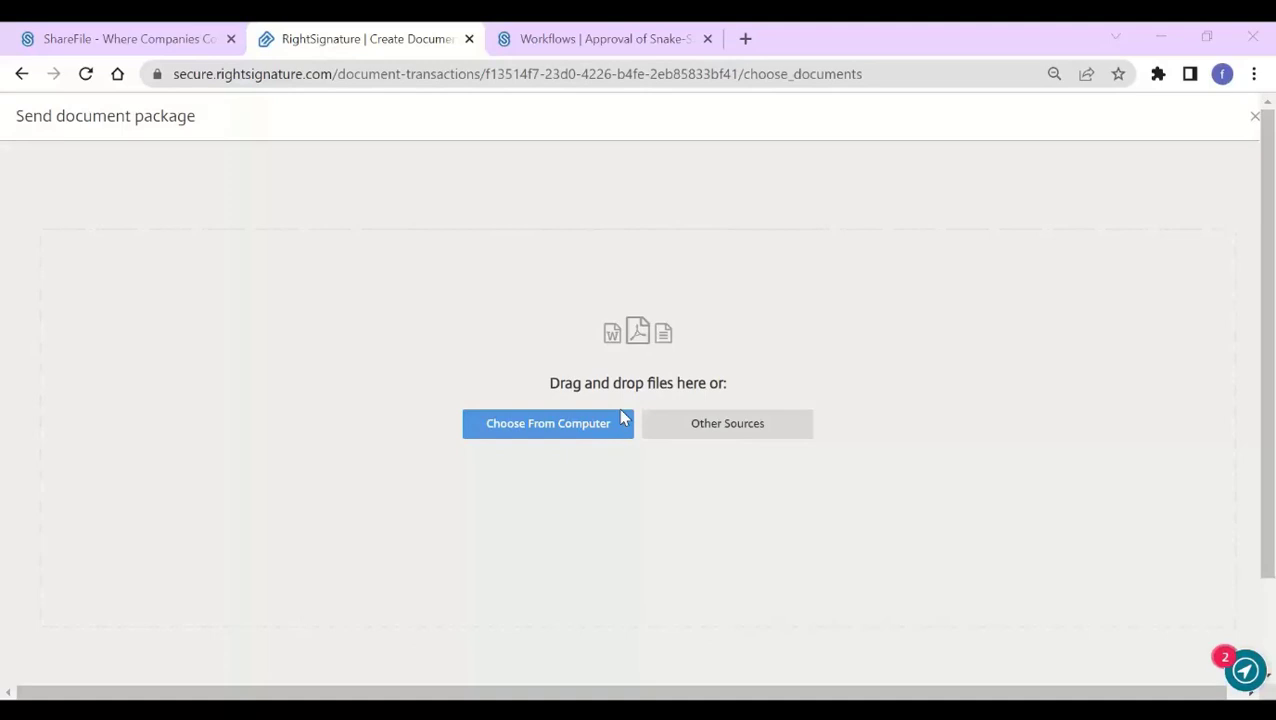
{"action": "key", "text": "Return"}
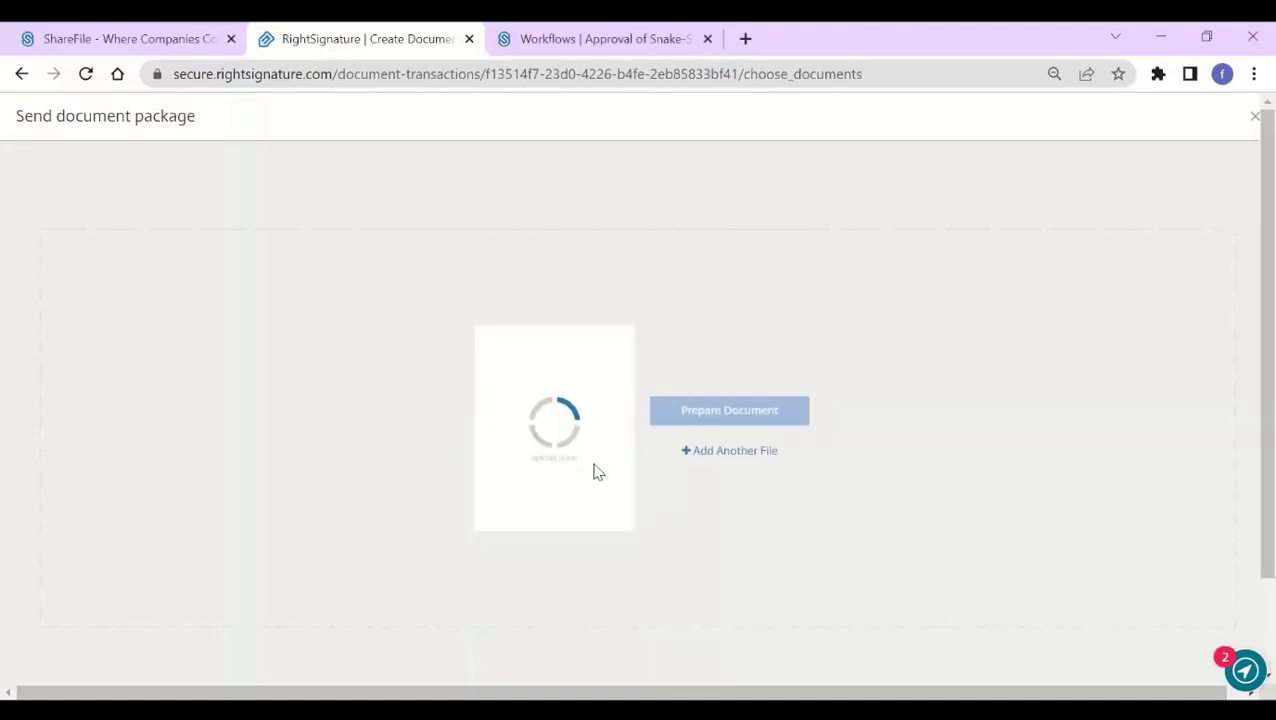
{"action": "left_click", "coordinate": [745, 456]}
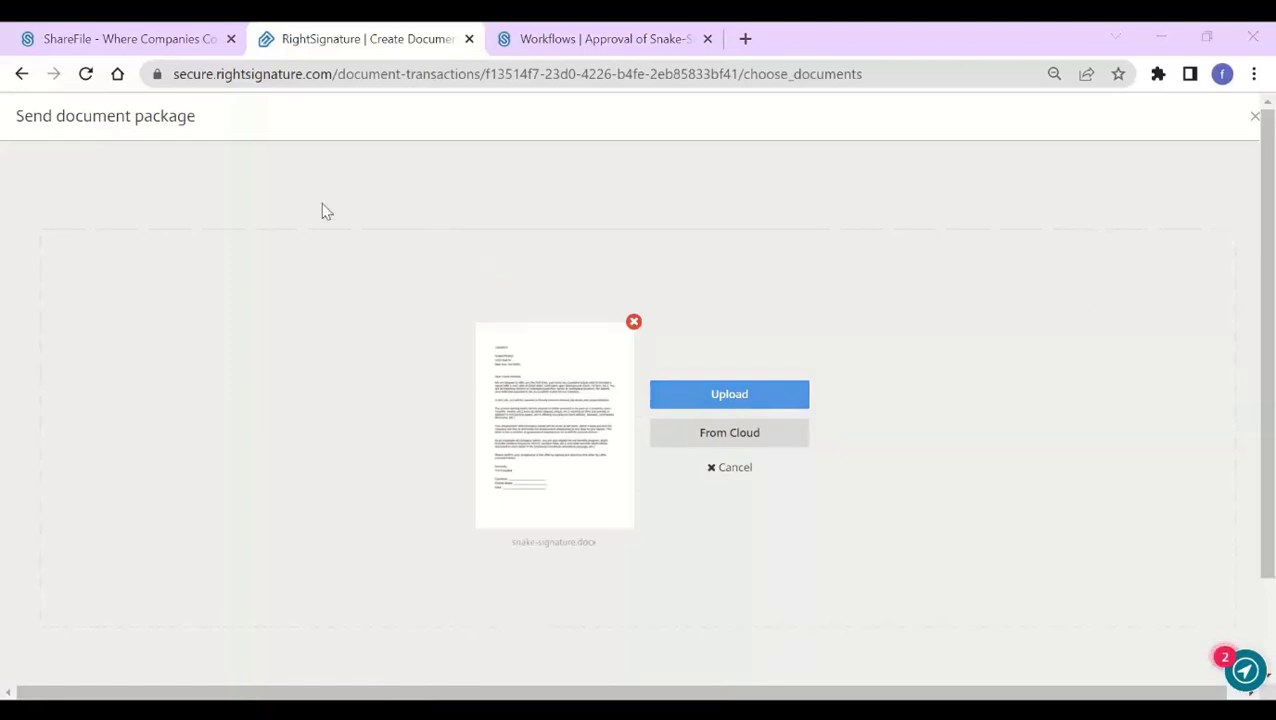
{"action": "left_click", "coordinate": [850, 495]}
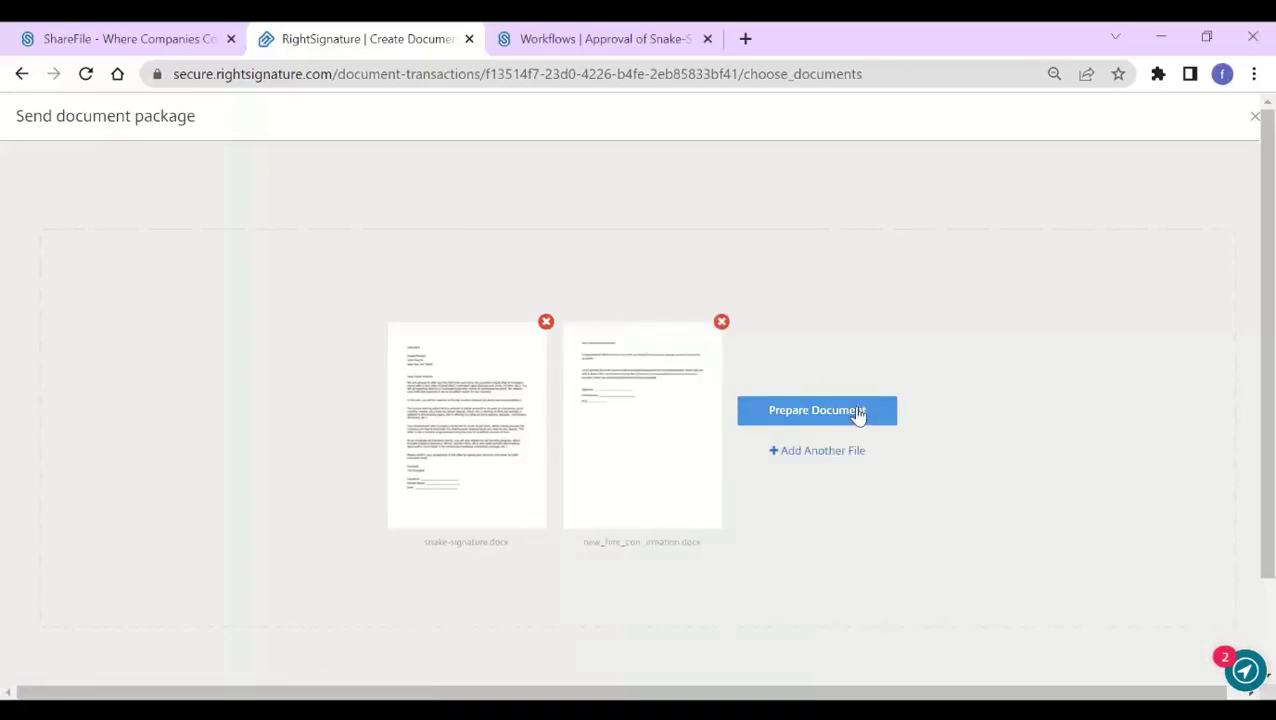
{"action": "left_click", "coordinate": [857, 412]}
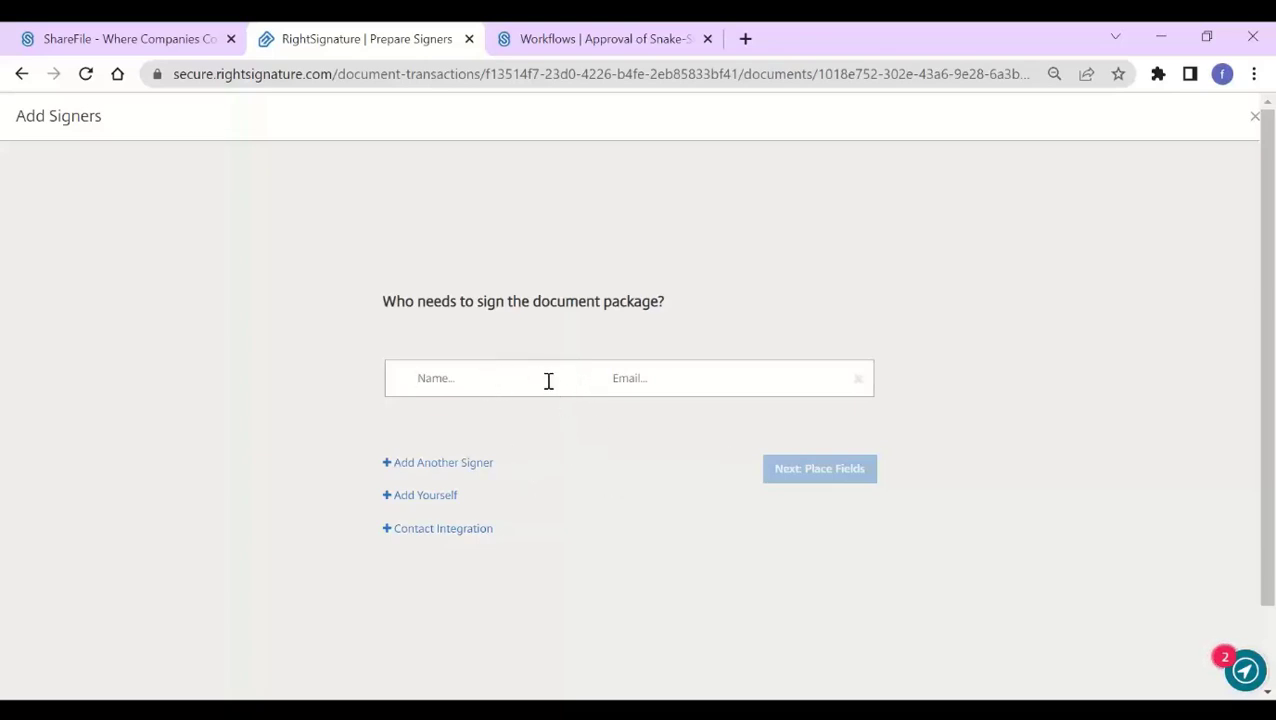
Add the Citrix demo contact as the package's signer and proceed to placing fields.
{"action": "type", "text": "itr"}
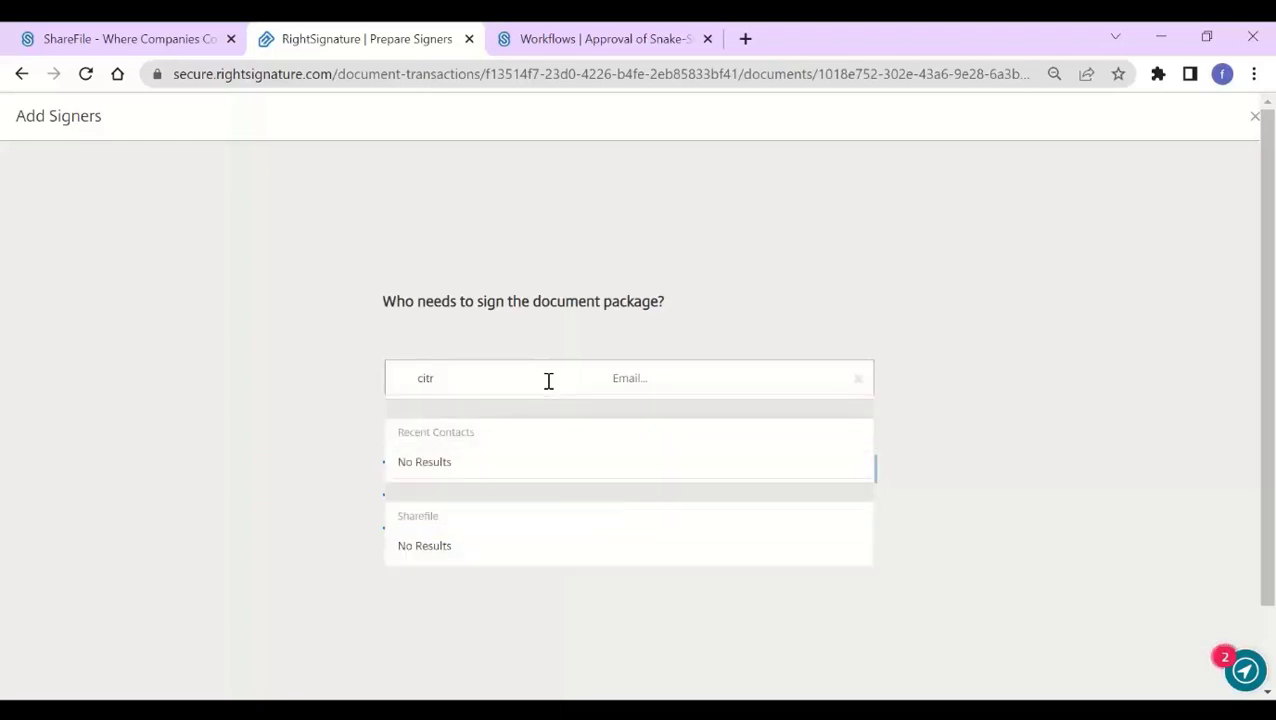
{"action": "type", "text": "ix"}
{"action": "left_click", "coordinate": [450, 541]}
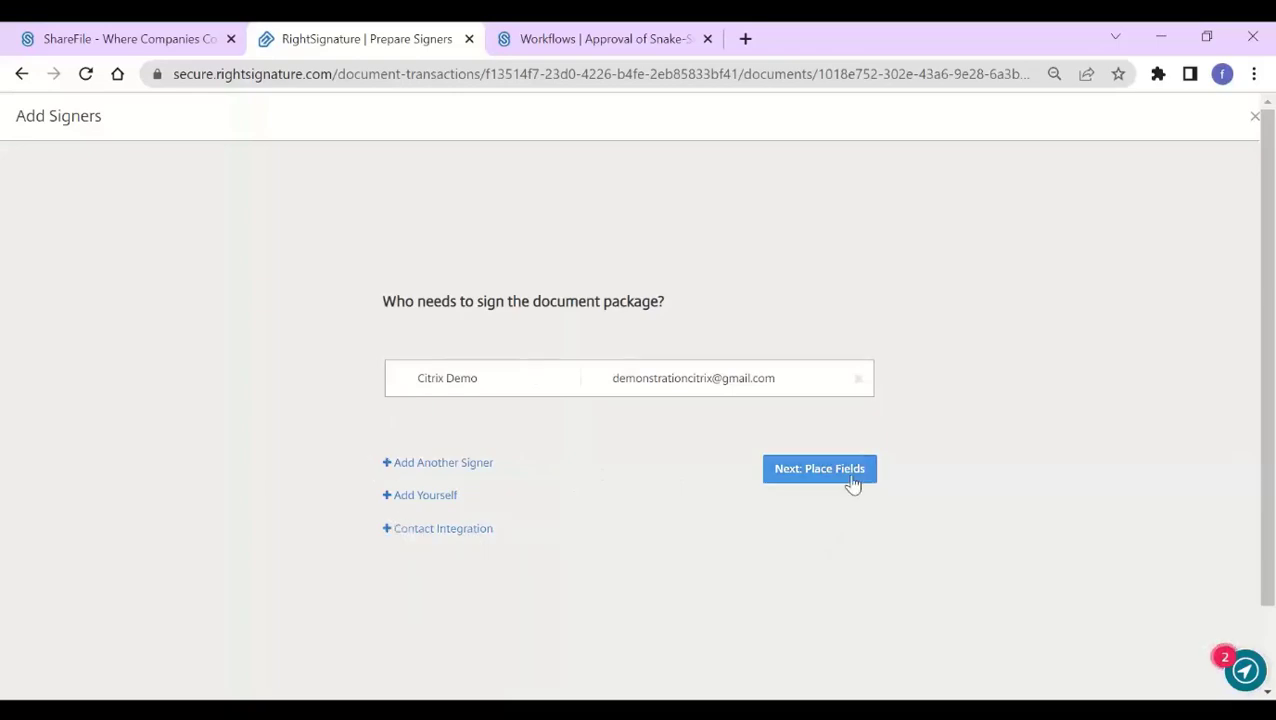
{"action": "left_click", "coordinate": [819, 468]}
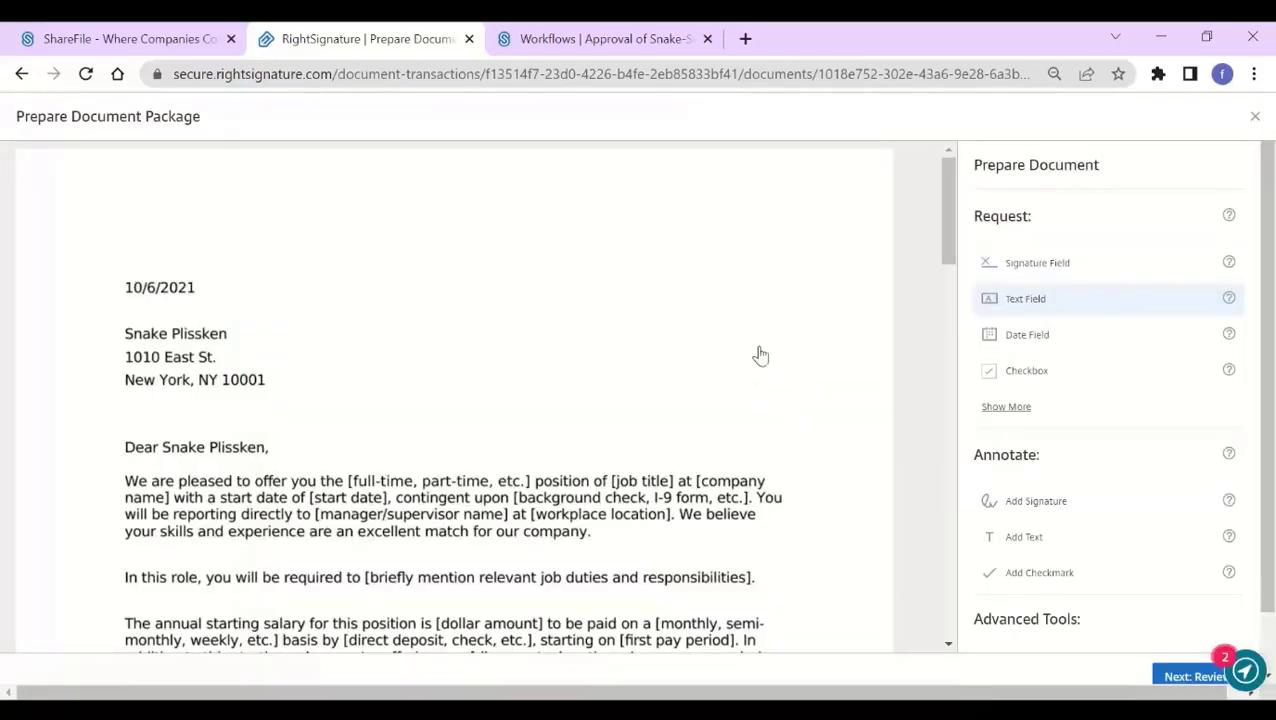
Review the pages of the merged offer letter and New Employee Confirmation, and close the package without sending it.
{"action": "scroll", "coordinate": [527, 485], "scroll_direction": "down", "scroll_amount": 8}
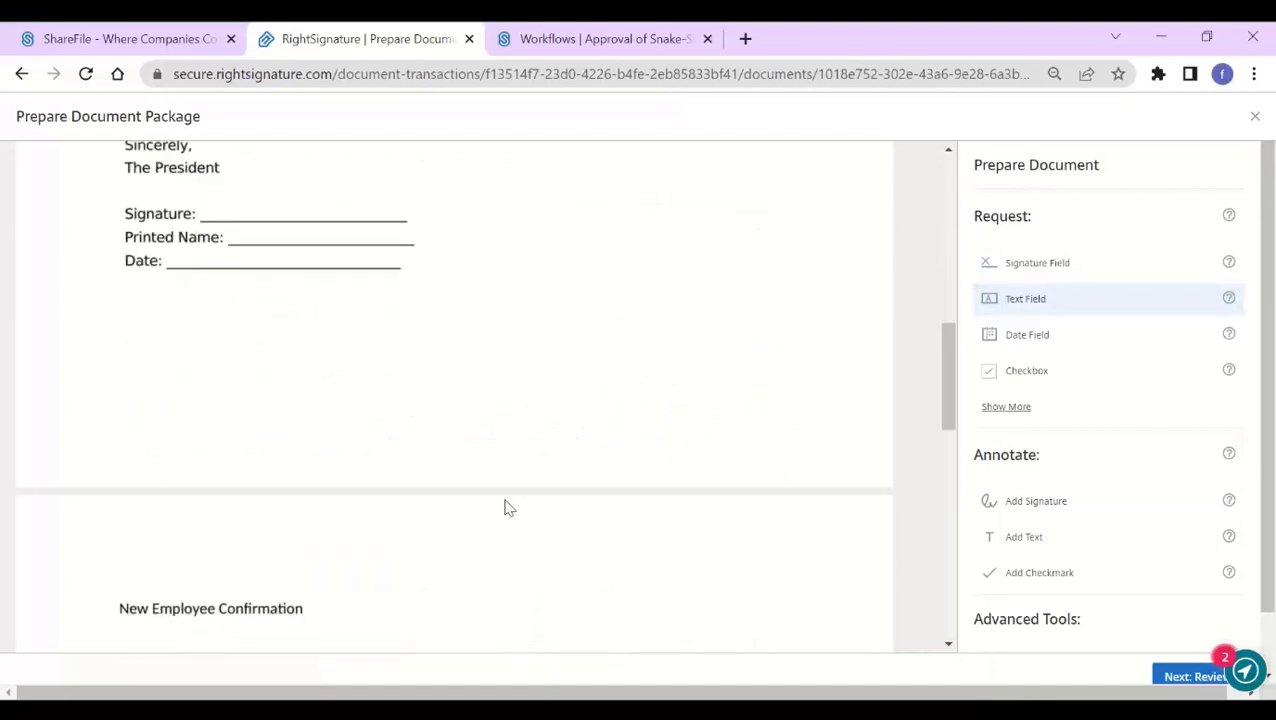
{"action": "scroll", "coordinate": [399, 393], "scroll_direction": "down", "scroll_amount": 5}
{"action": "scroll", "coordinate": [390, 495], "scroll_direction": "up", "scroll_amount": 5}
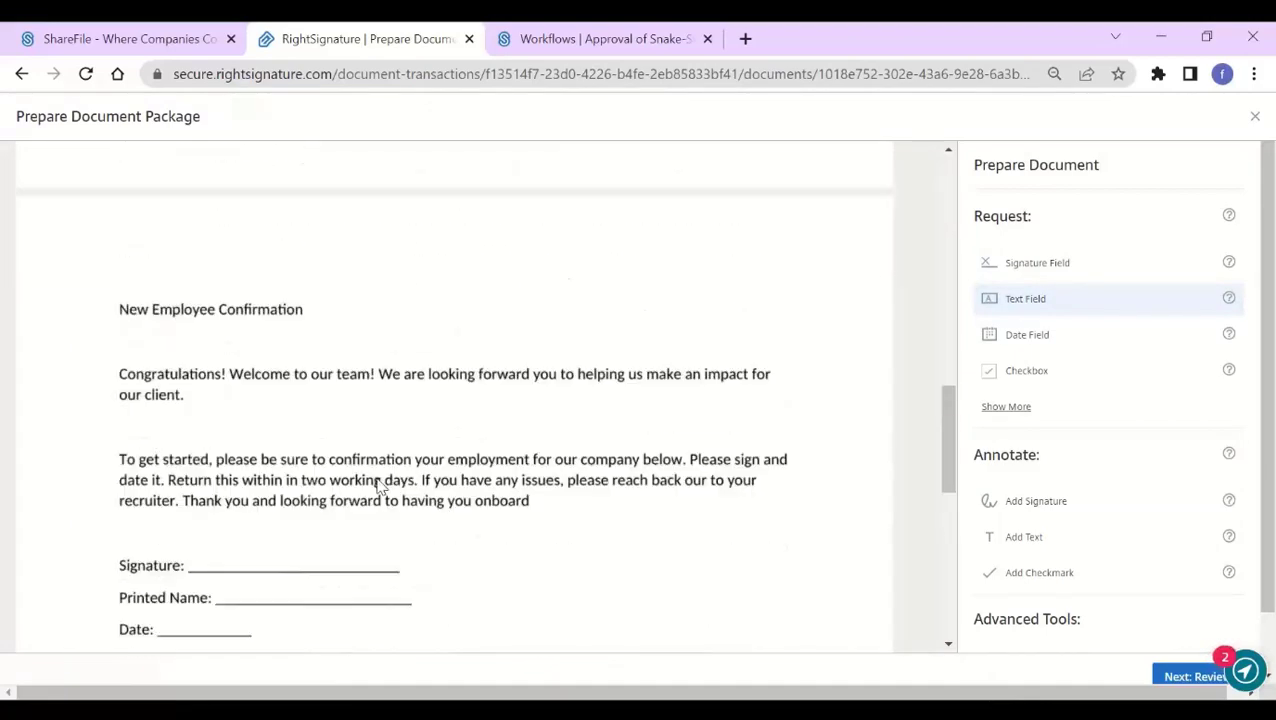
{"action": "scroll", "coordinate": [366, 445], "scroll_direction": "up", "scroll_amount": 8}
{"action": "scroll", "coordinate": [367, 440], "scroll_direction": "down", "scroll_amount": 11}
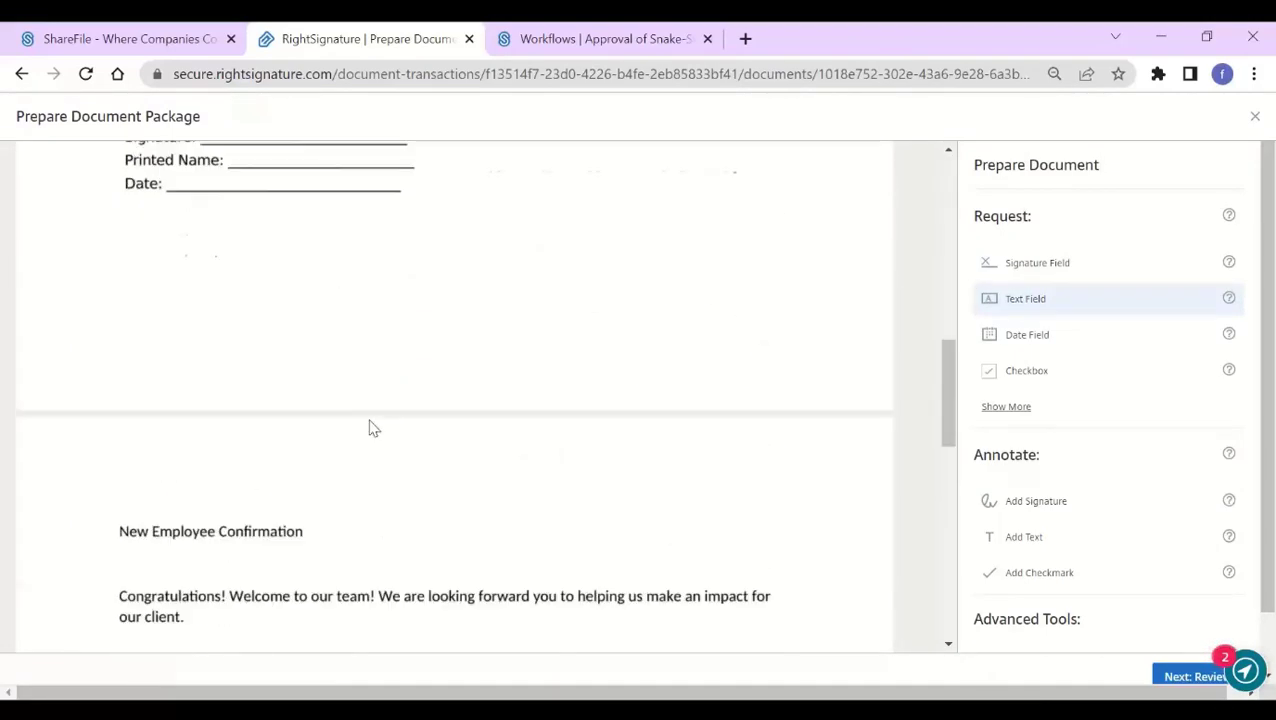
{"action": "scroll", "coordinate": [390, 455], "scroll_direction": "down", "scroll_amount": 6}
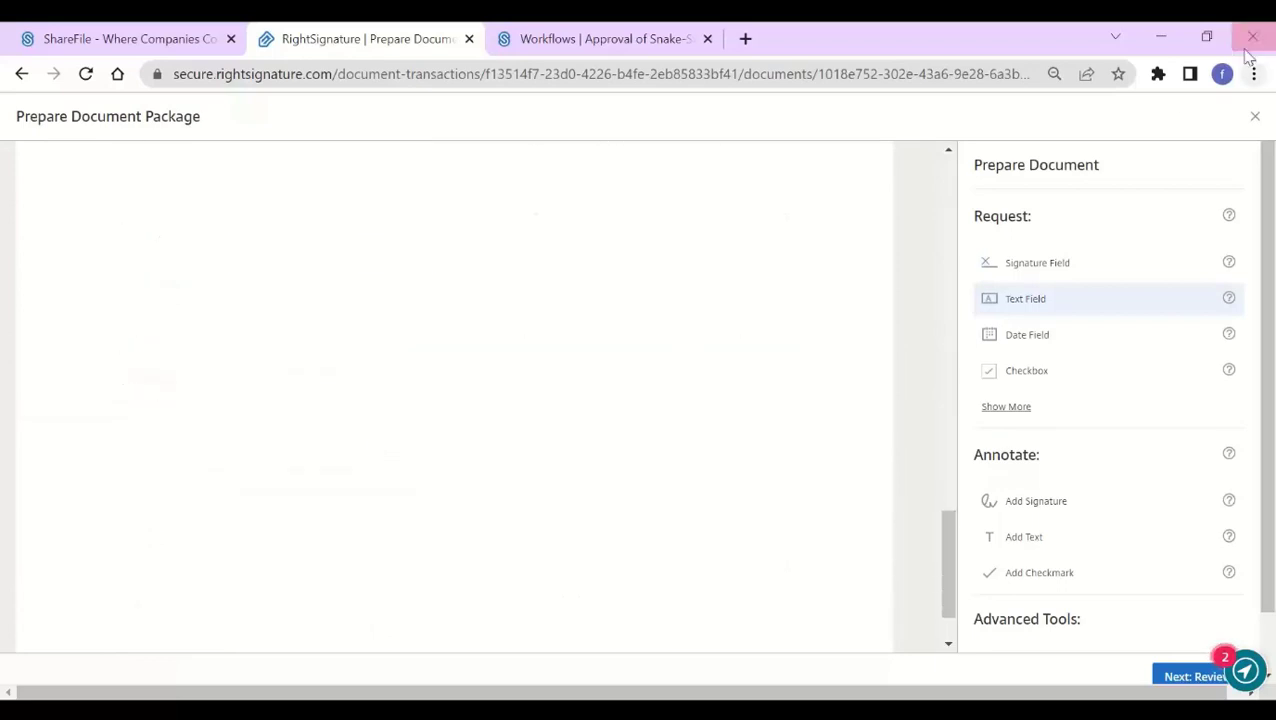
{"action": "scroll", "coordinate": [918, 346], "scroll_direction": "up", "scroll_amount": 3}
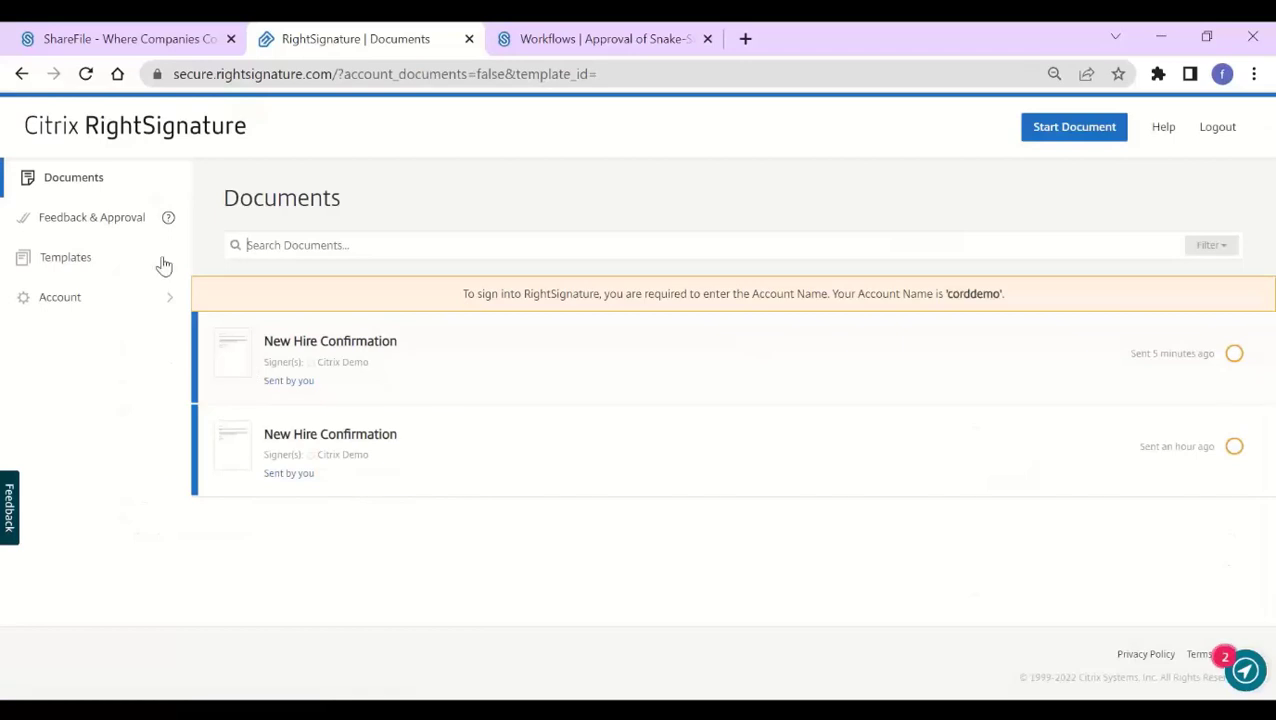
Open the account settings and examine the choices for the default token expiration period without changing it.
{"action": "left_click", "coordinate": [68, 300]}
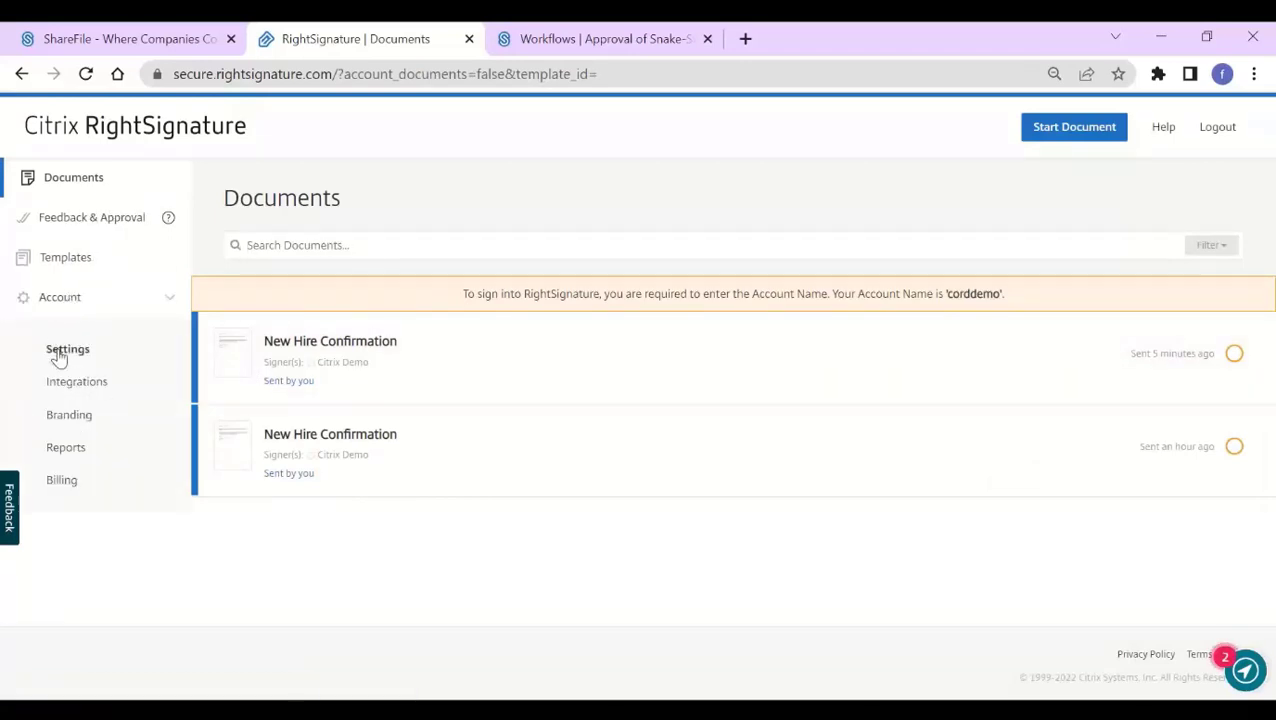
{"action": "left_click", "coordinate": [61, 352]}
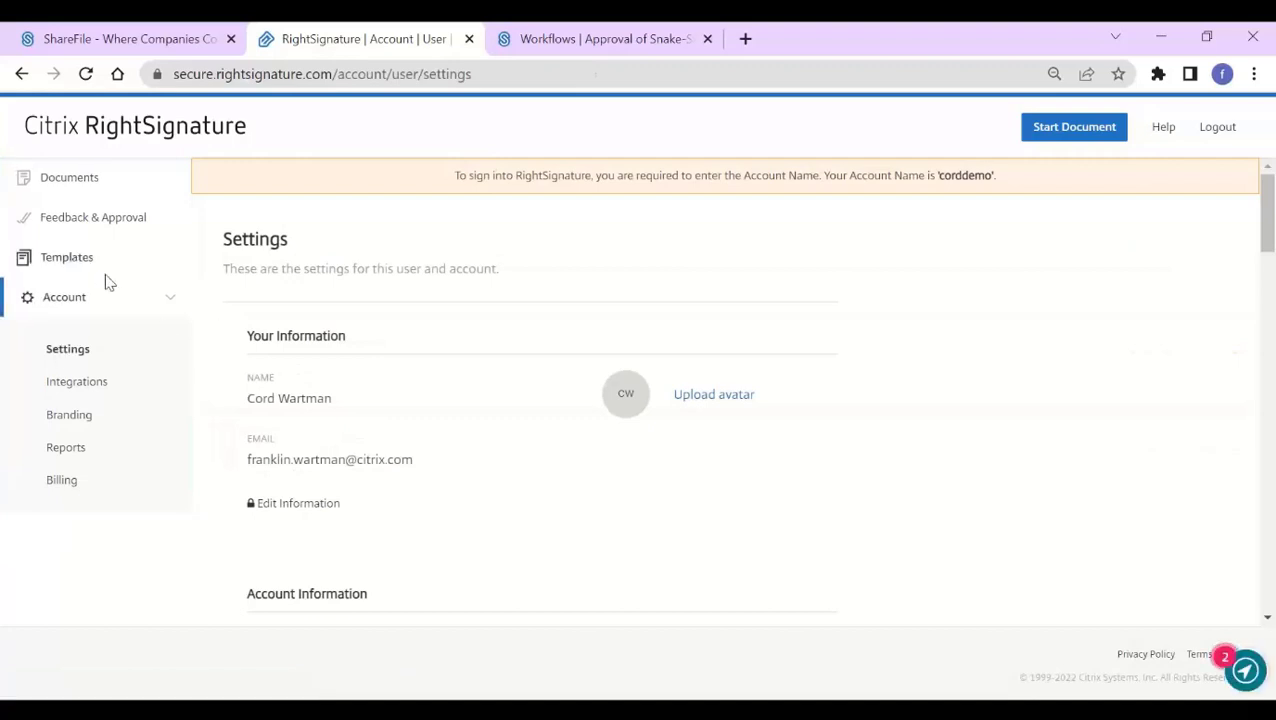
{"action": "scroll", "coordinate": [473, 378], "scroll_direction": "down", "scroll_amount": 9}
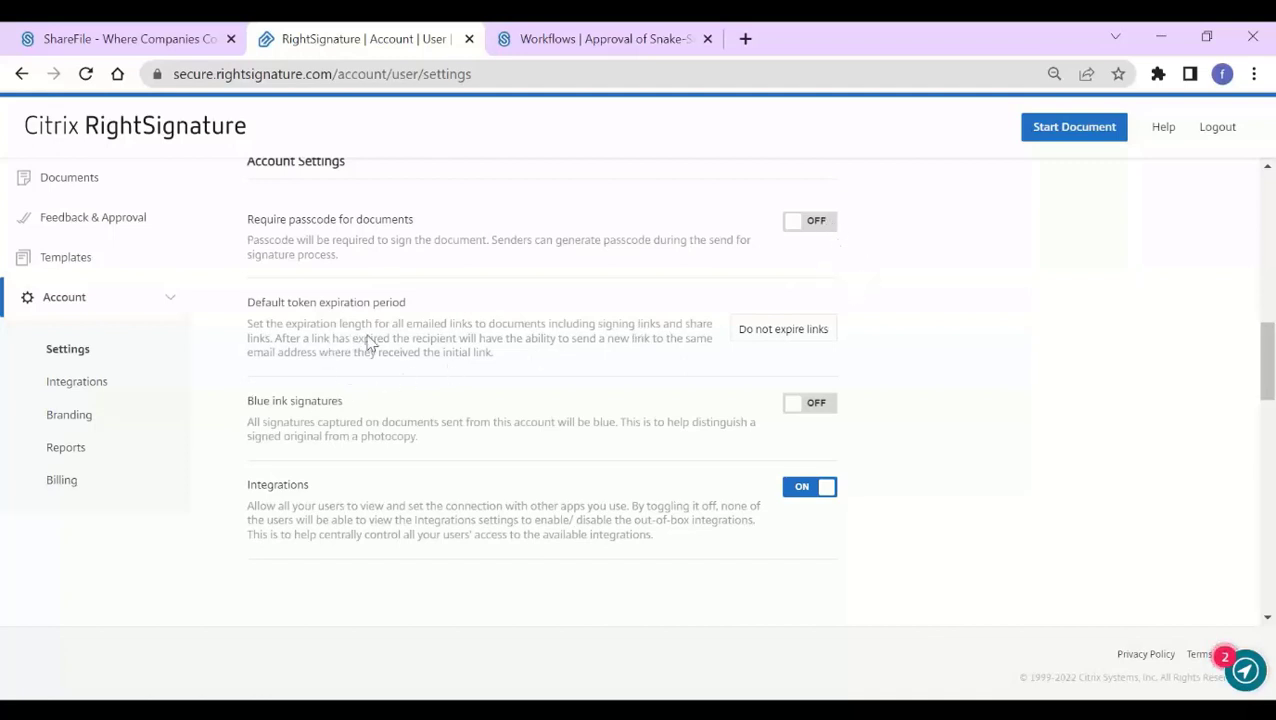
{"action": "left_click", "coordinate": [776, 341]}
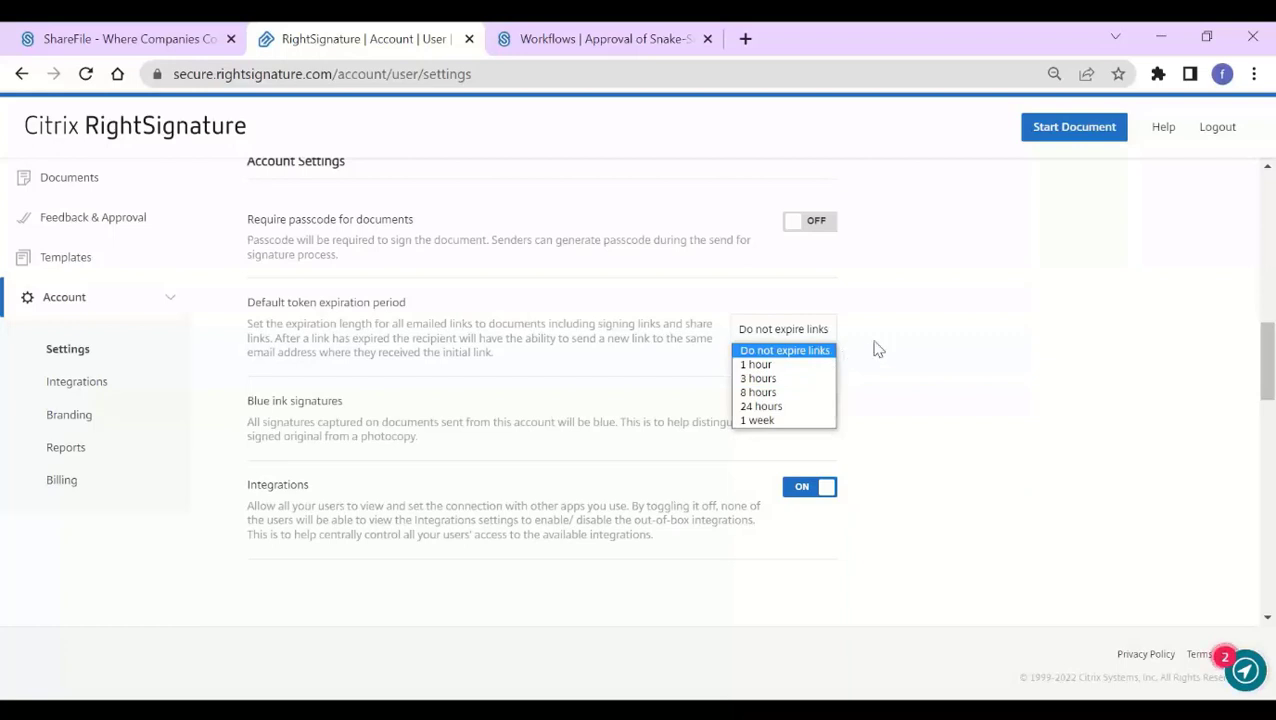
{"action": "left_click", "coordinate": [921, 346]}
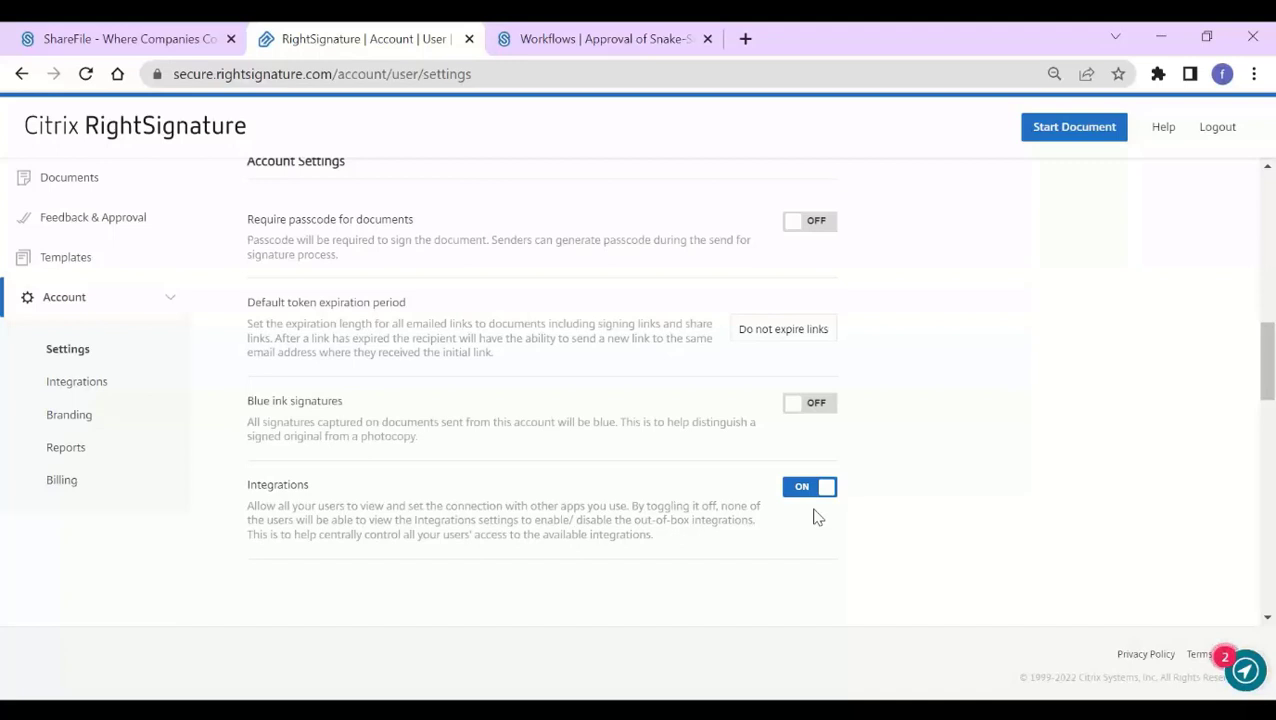
Open the account's branding options, try the background color #d14242 and cancel the color change.
{"action": "left_click", "coordinate": [78, 420]}
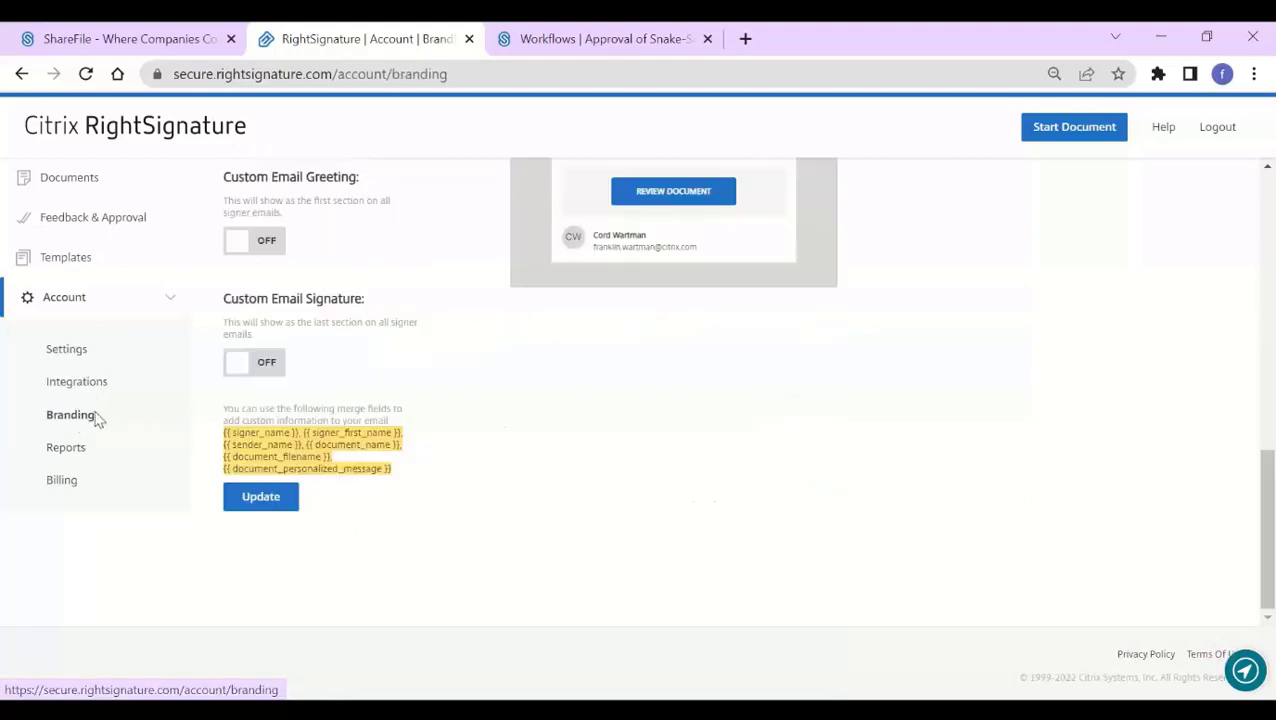
{"action": "scroll", "coordinate": [470, 430], "scroll_direction": "up", "scroll_amount": 4}
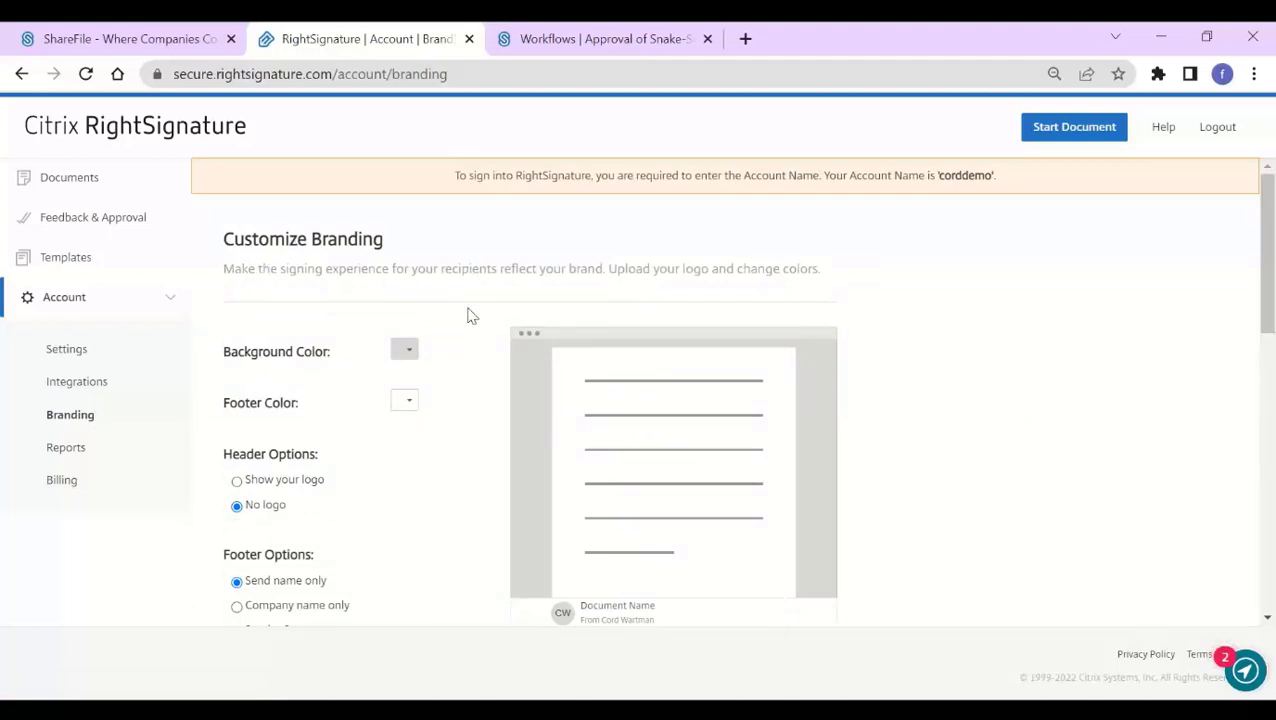
{"action": "scroll", "coordinate": [470, 316], "scroll_direction": "down", "scroll_amount": 1}
{"action": "scroll", "coordinate": [464, 496], "scroll_direction": "up", "scroll_amount": 1}
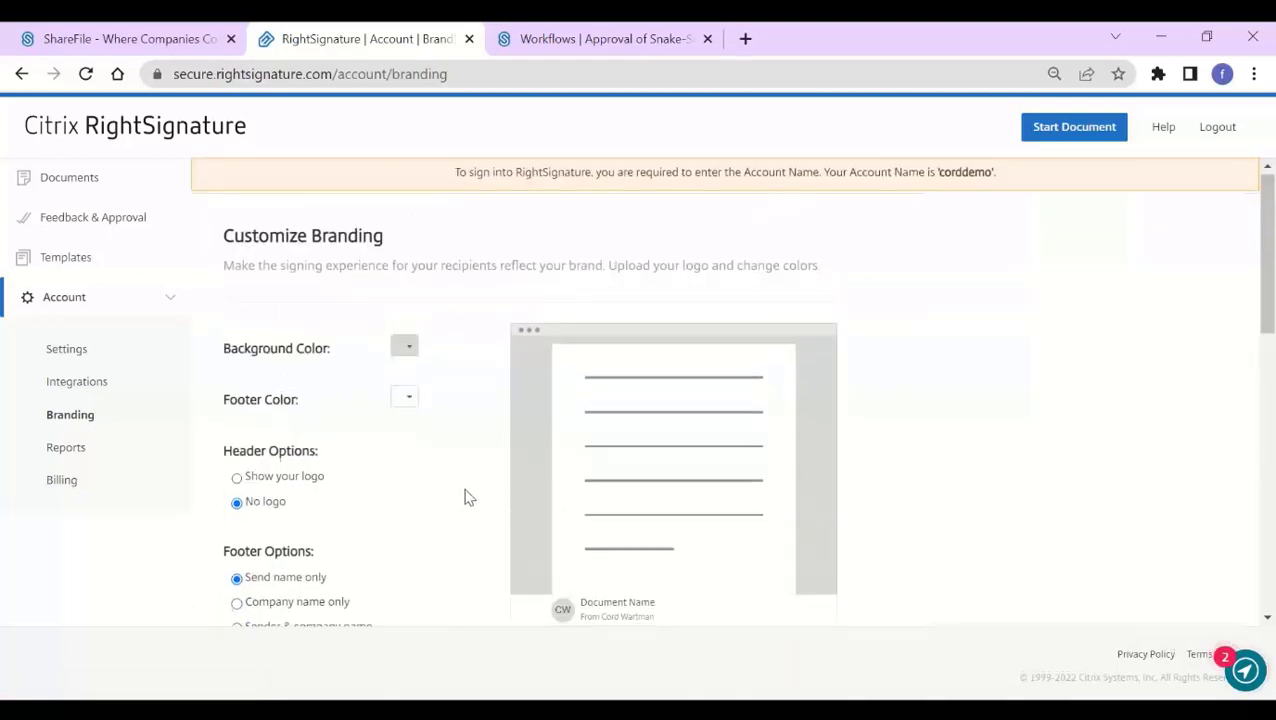
{"action": "scroll", "coordinate": [467, 472], "scroll_direction": "down", "scroll_amount": 1}
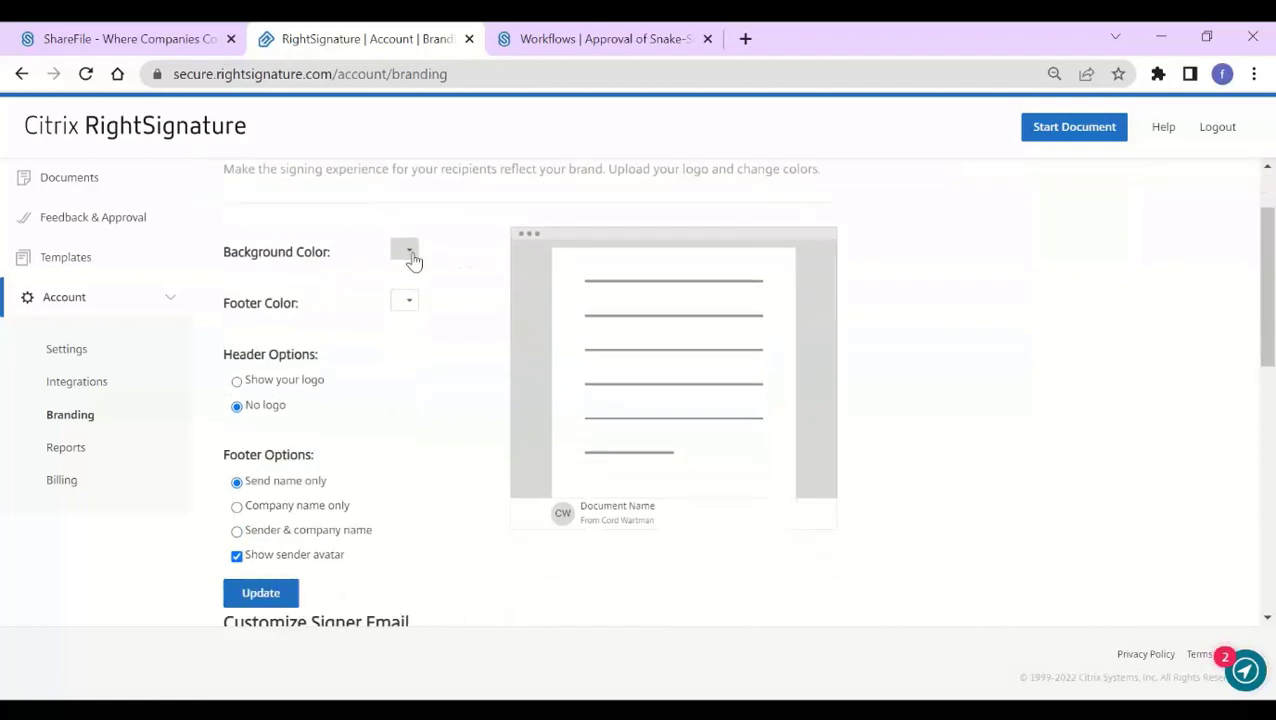
{"action": "left_click", "coordinate": [410, 252]}
{"action": "left_click", "coordinate": [473, 290]}
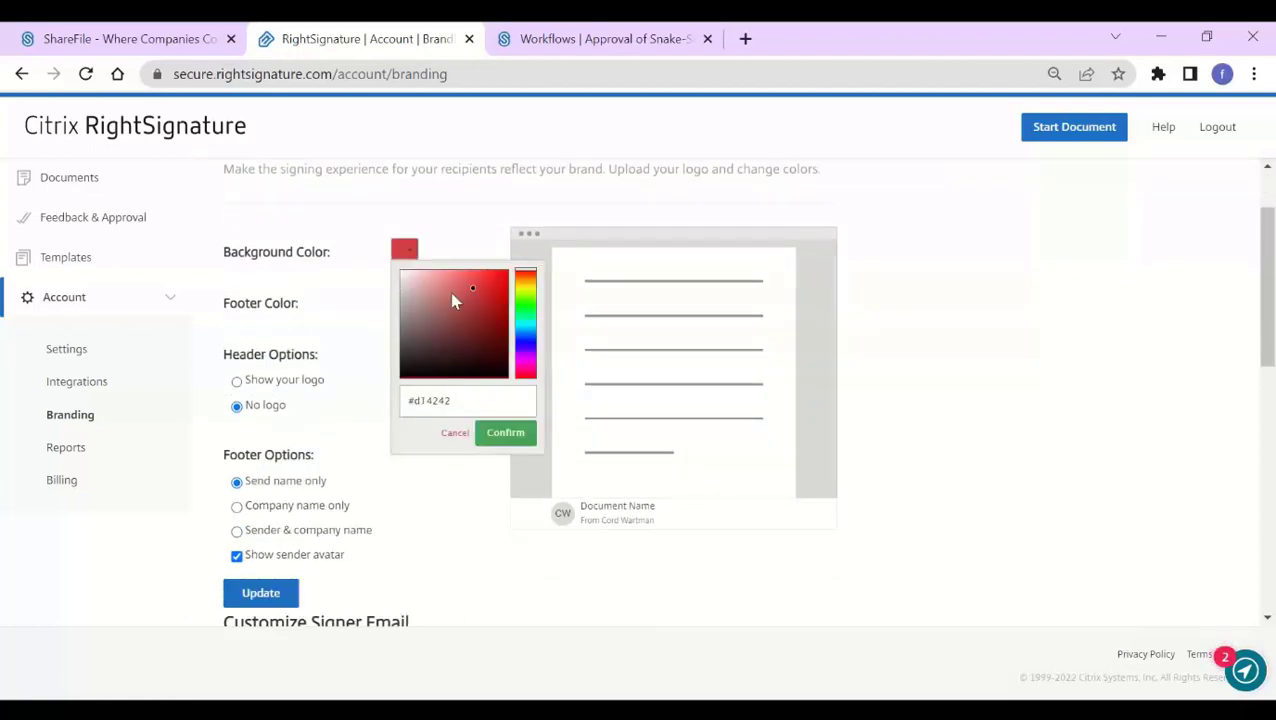
{"action": "left_click", "coordinate": [452, 433]}
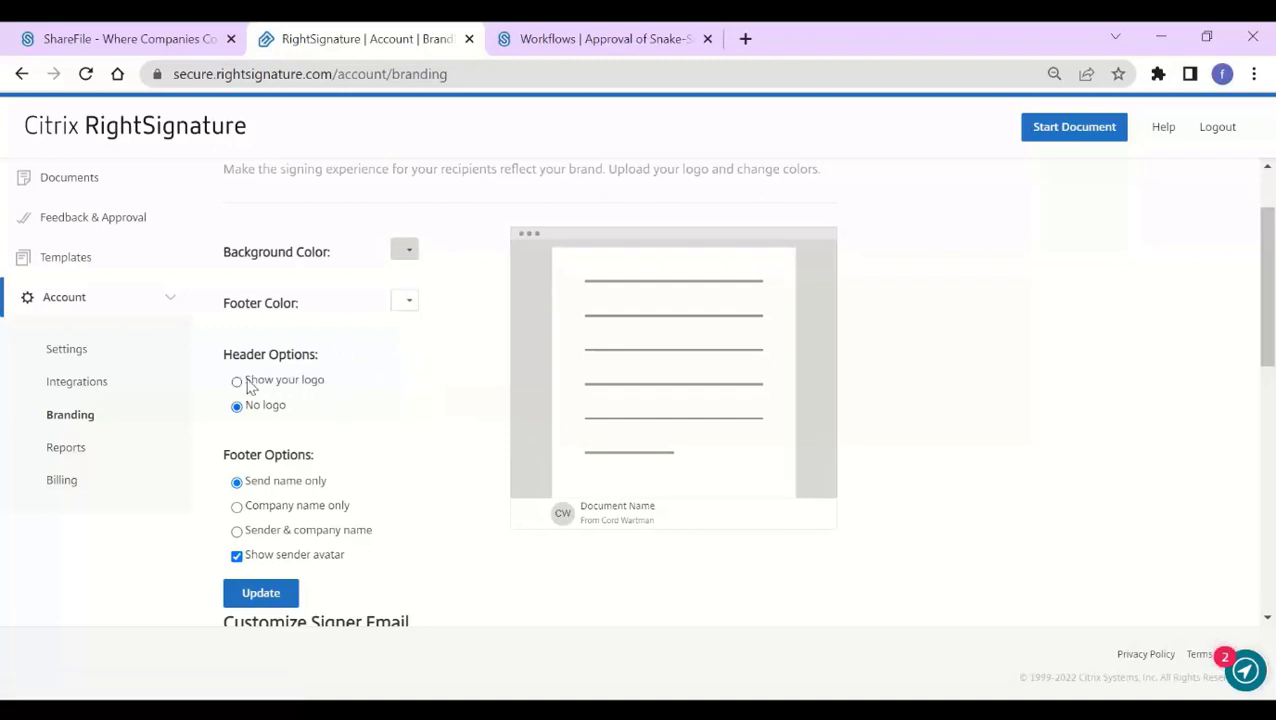
Try the Show your logo header option, restore No logo and review the footer options.
{"action": "left_click", "coordinate": [281, 391]}
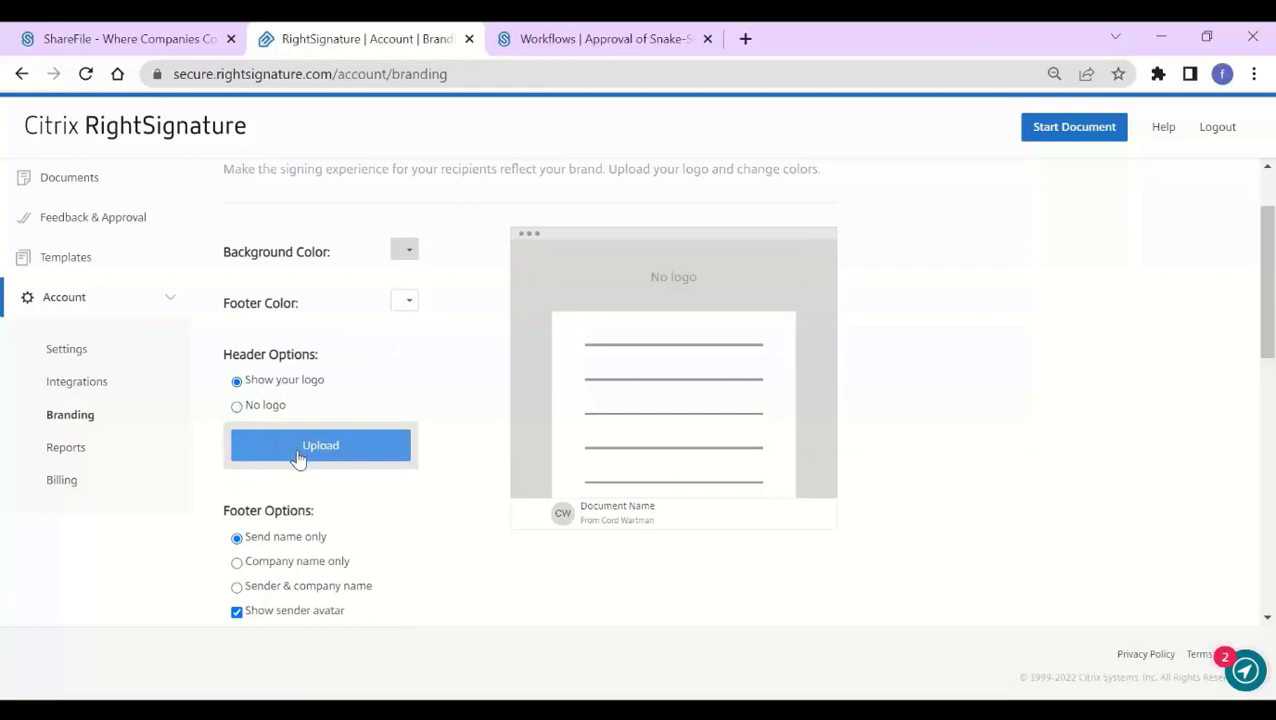
{"action": "left_click", "coordinate": [264, 407]}
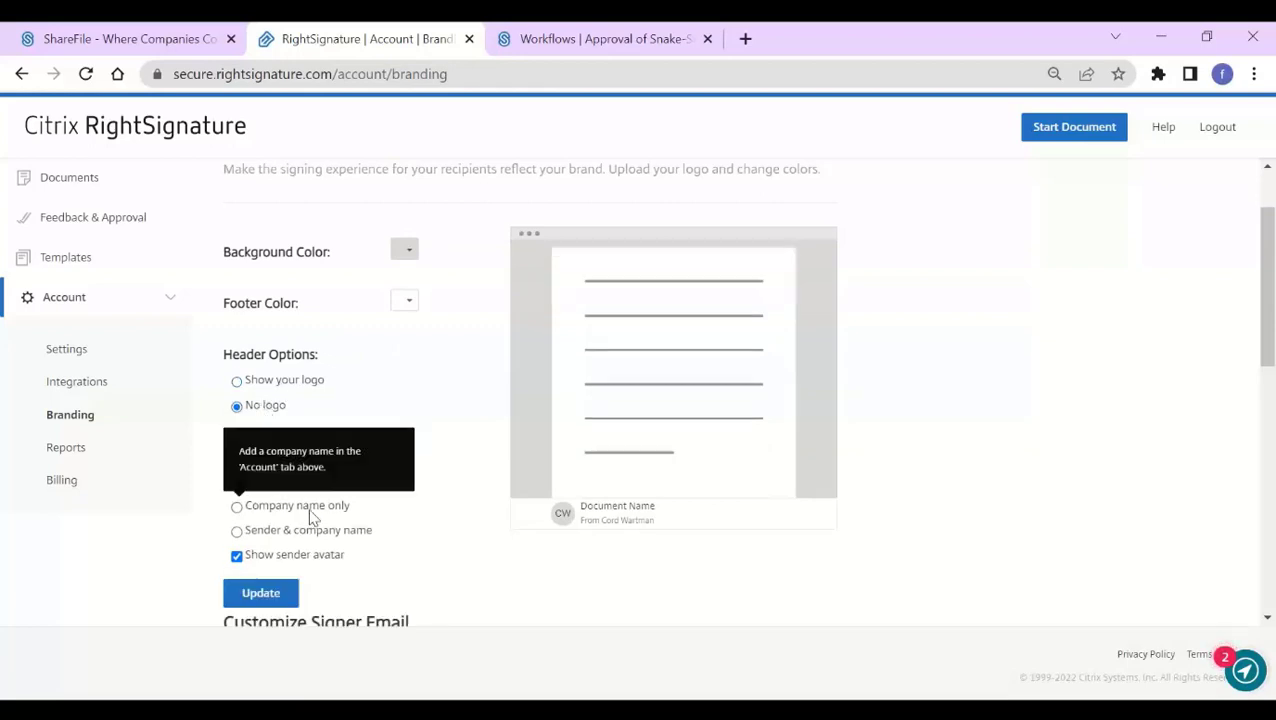
{"action": "scroll", "coordinate": [384, 460], "scroll_direction": "down", "scroll_amount": 1}
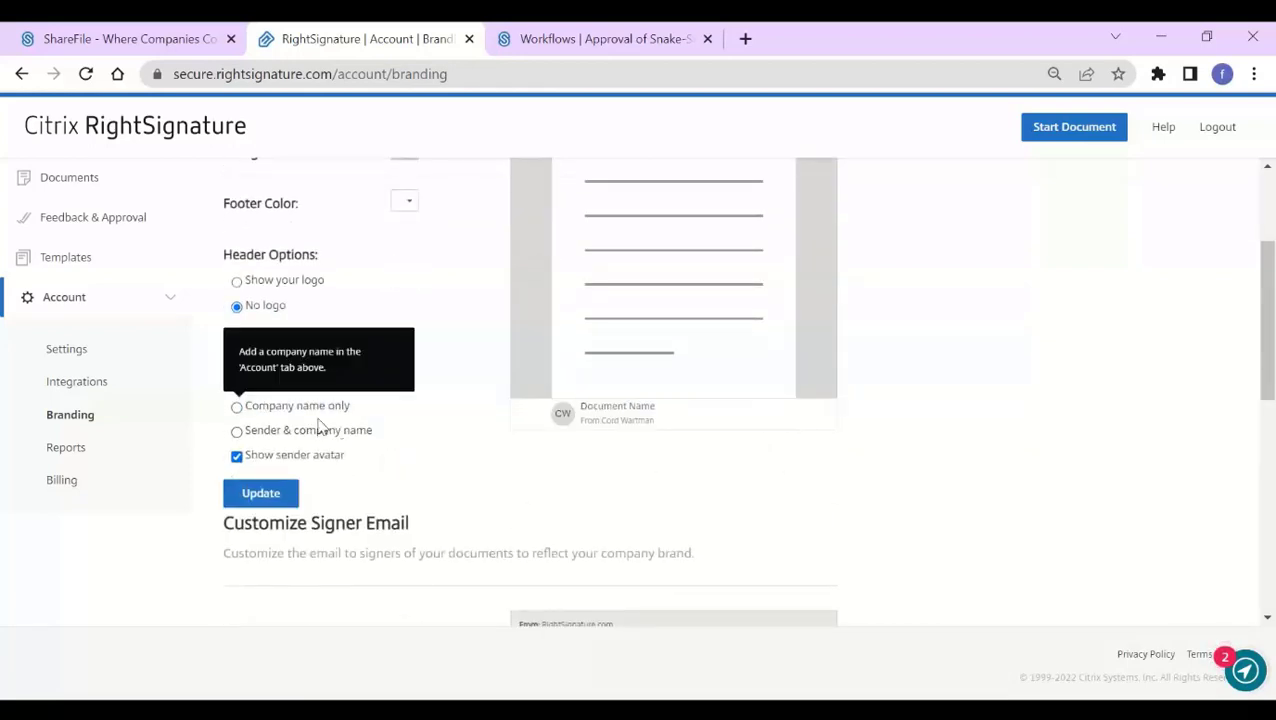
{"action": "scroll", "coordinate": [434, 463], "scroll_direction": "up", "scroll_amount": 1}
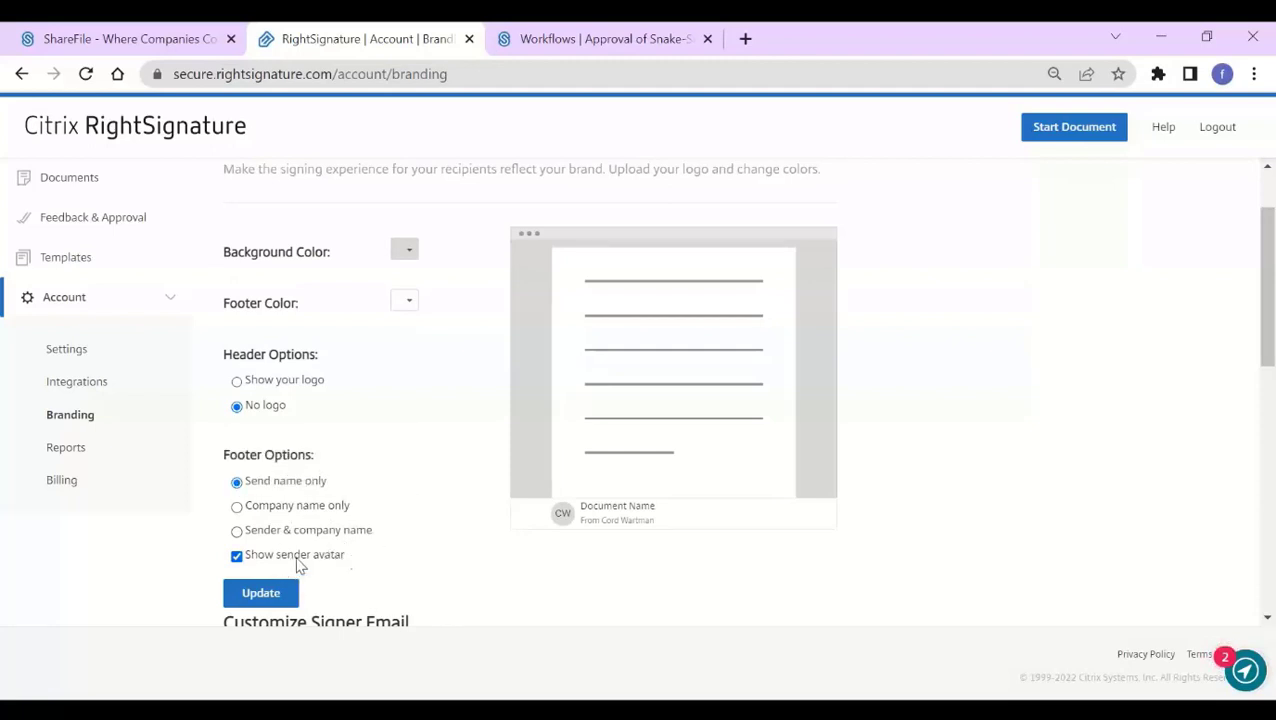
{"action": "scroll", "coordinate": [456, 535], "scroll_direction": "down", "scroll_amount": 1}
{"action": "scroll", "coordinate": [447, 501], "scroll_direction": "up", "scroll_amount": 1}
Review the filter options of the documents list and switch Admin view on and back off.
{"action": "left_click", "coordinate": [82, 188]}
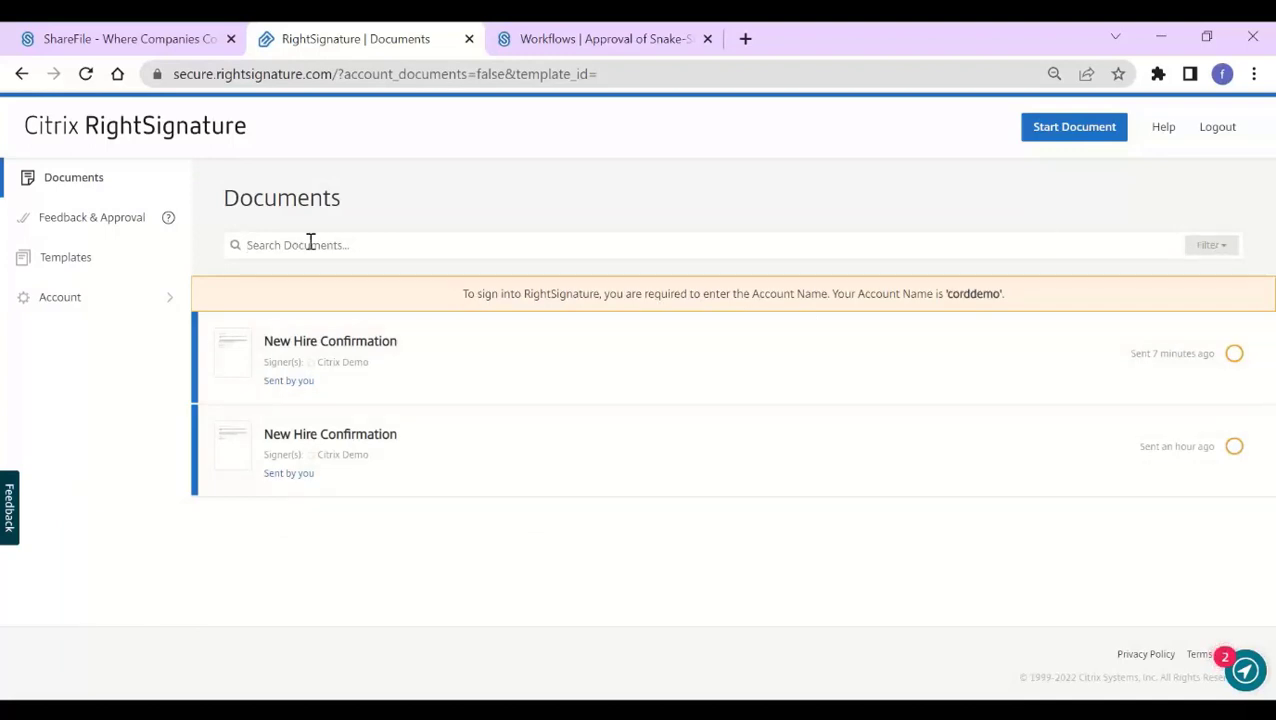
{"action": "left_click", "coordinate": [1212, 246]}
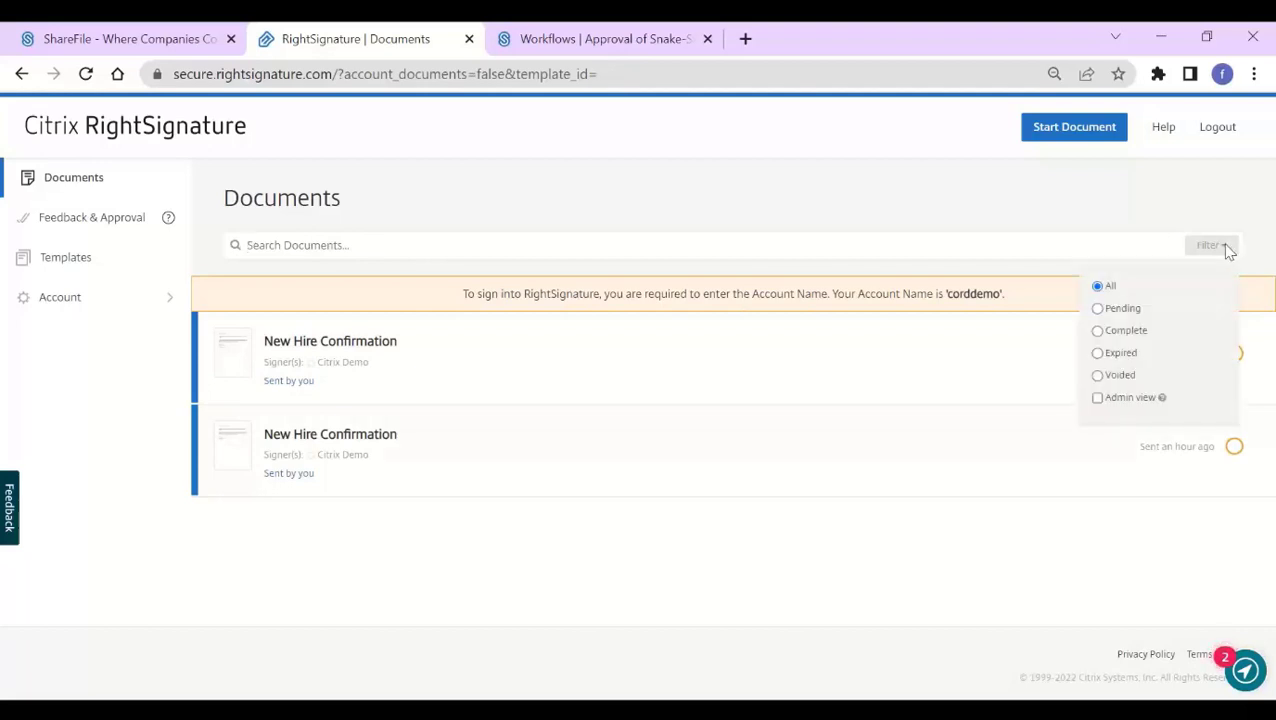
{"action": "left_click", "coordinate": [1100, 401]}
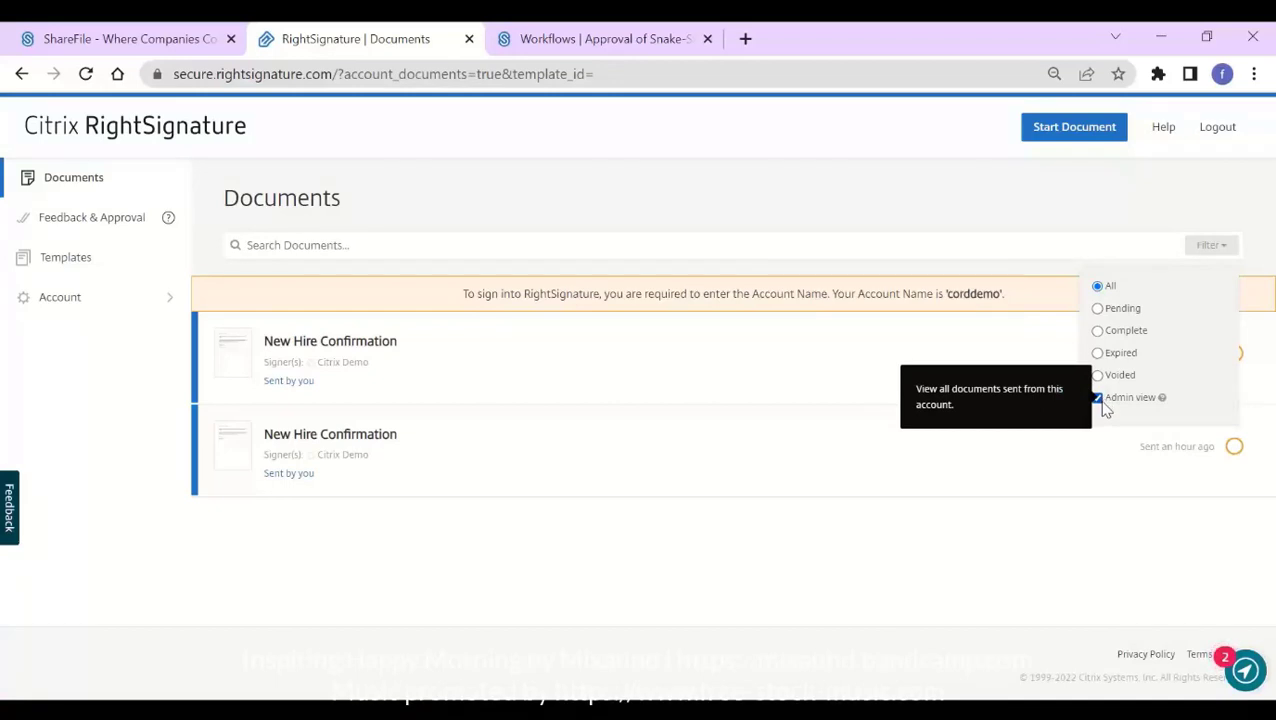
{"action": "left_click", "coordinate": [1099, 399]}
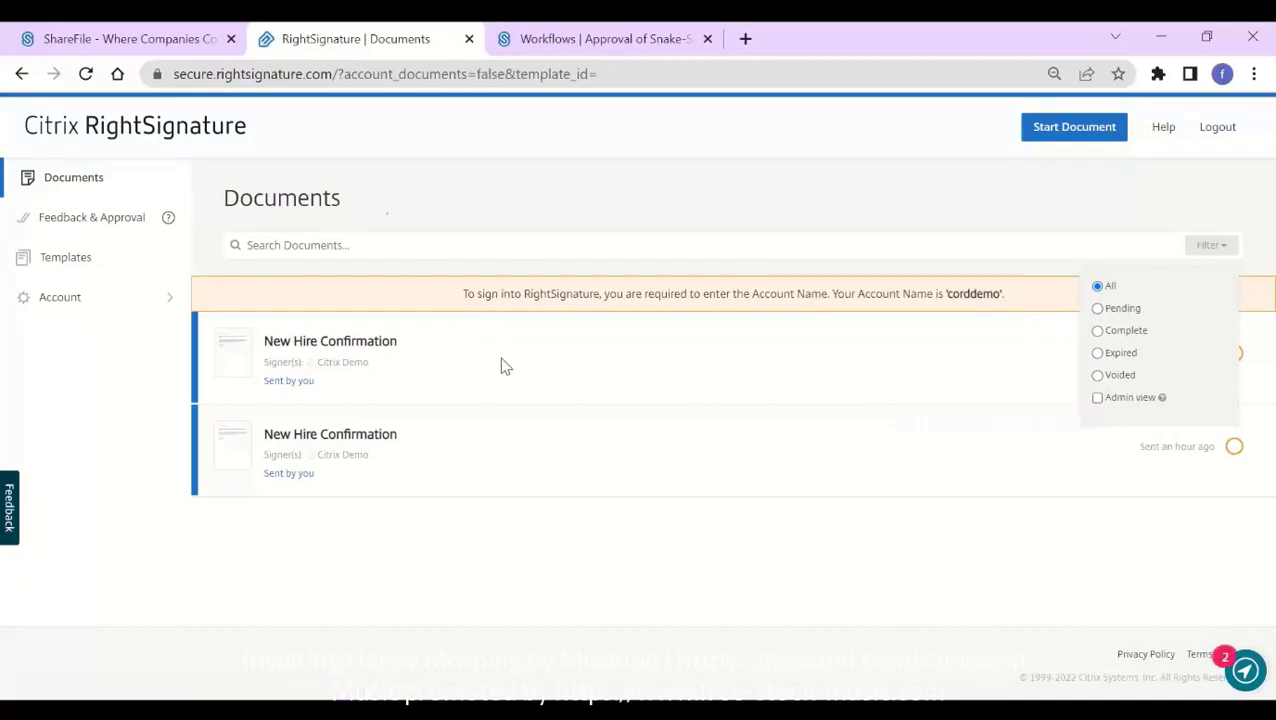